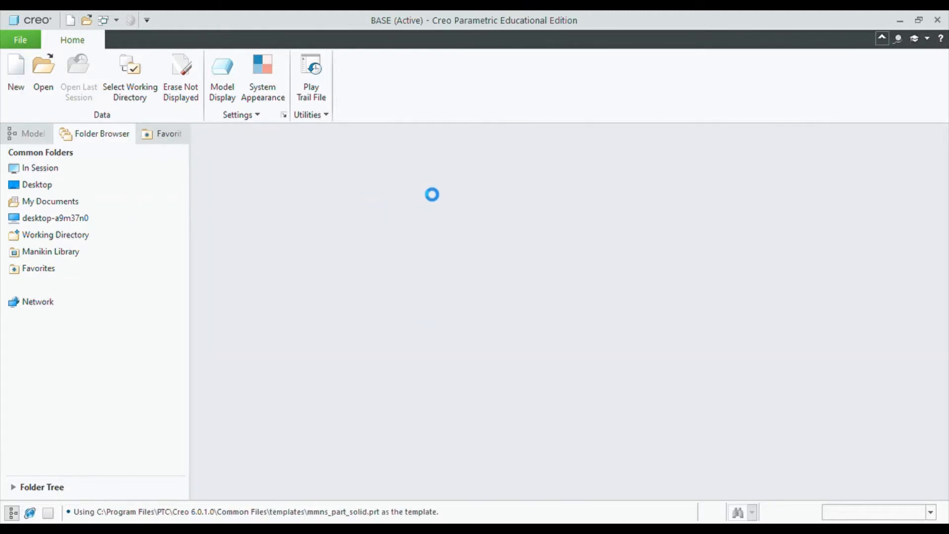
- Sketch a 45 mm diameter circle centred on the origin of the TOP plane and finish the sketch
left_click(614, 227)
left_click(639, 173)
left_click(599, 145)
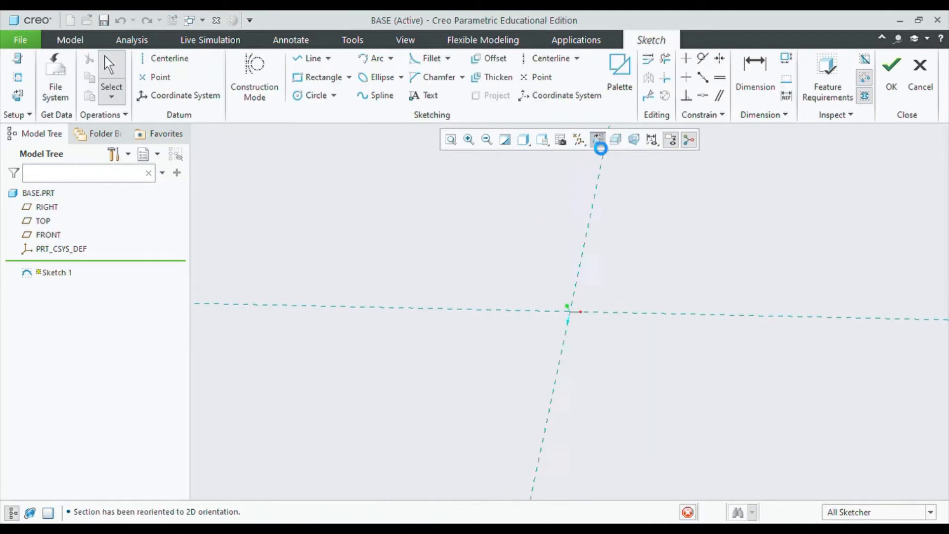
key("c")
left_click(572, 311)
left_click(638, 346)
double_click(528, 251)
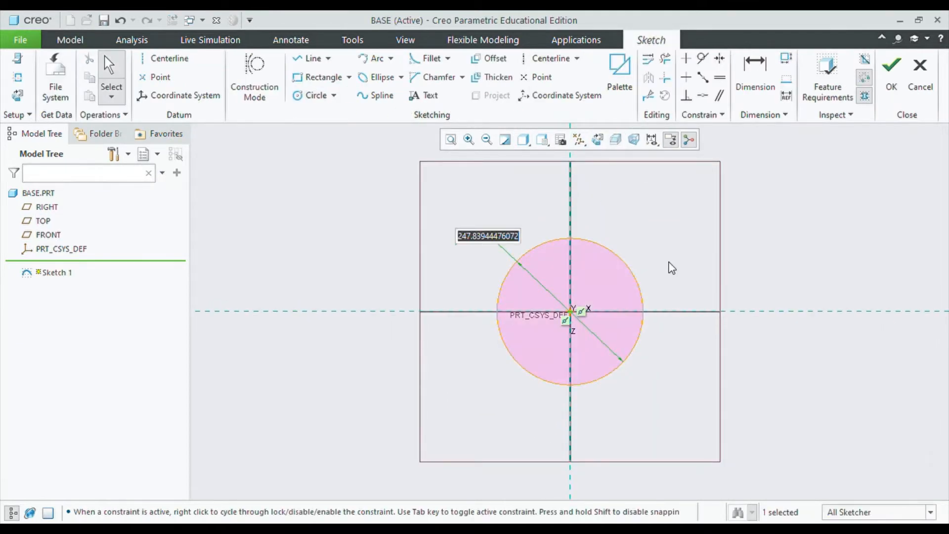
type("45")
key("Return")
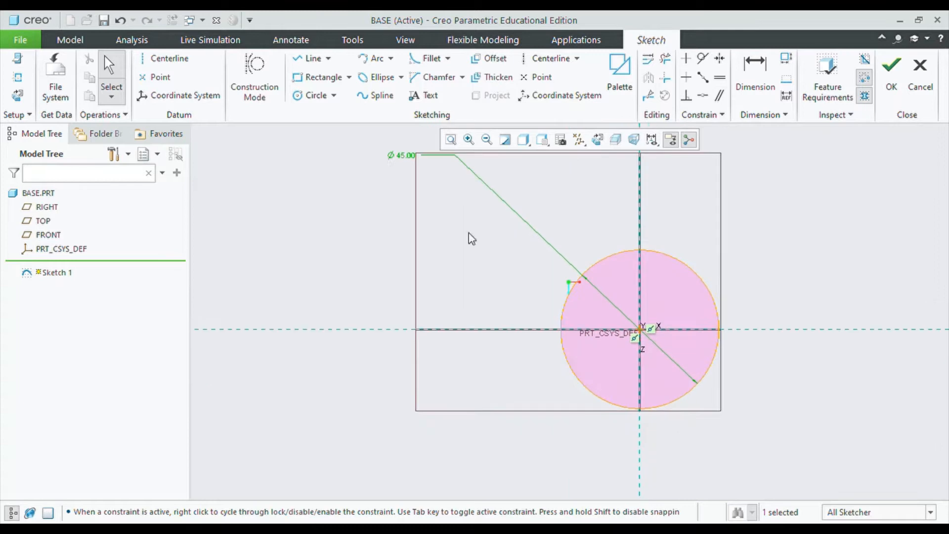
left_click(892, 69)
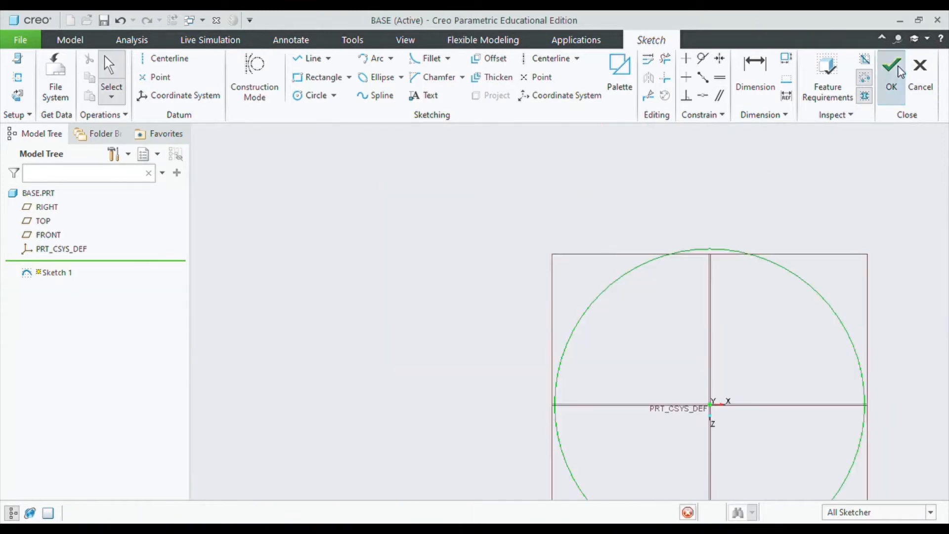
- Extrude the 45 mm circle into a thin solid disc
left_click(373, 76)
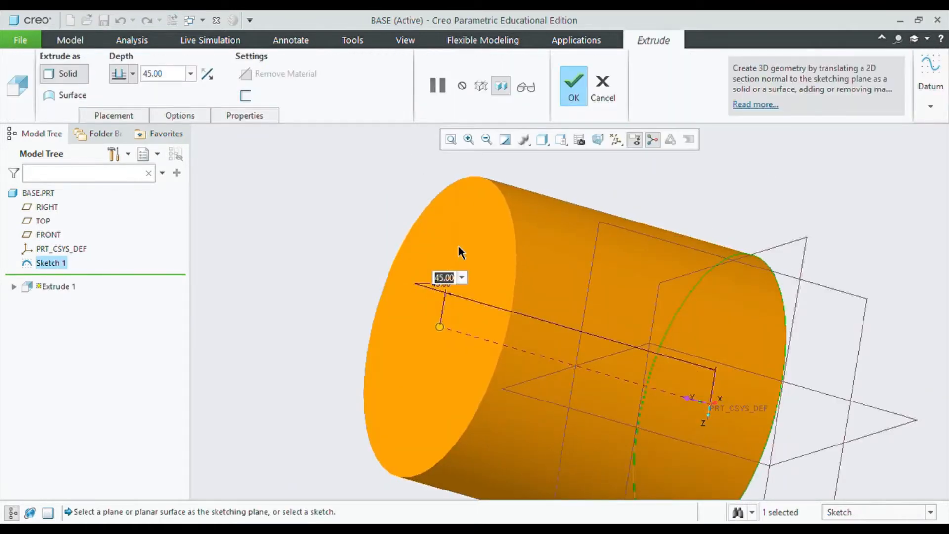
type("10")
key("Return")
middle_click(646, 201)
- Sketch a 10 mm diameter circle on the flat face of the disc, concentric with it
left_click(743, 338)
key("s")
left_click(594, 141)
left_click(311, 100)
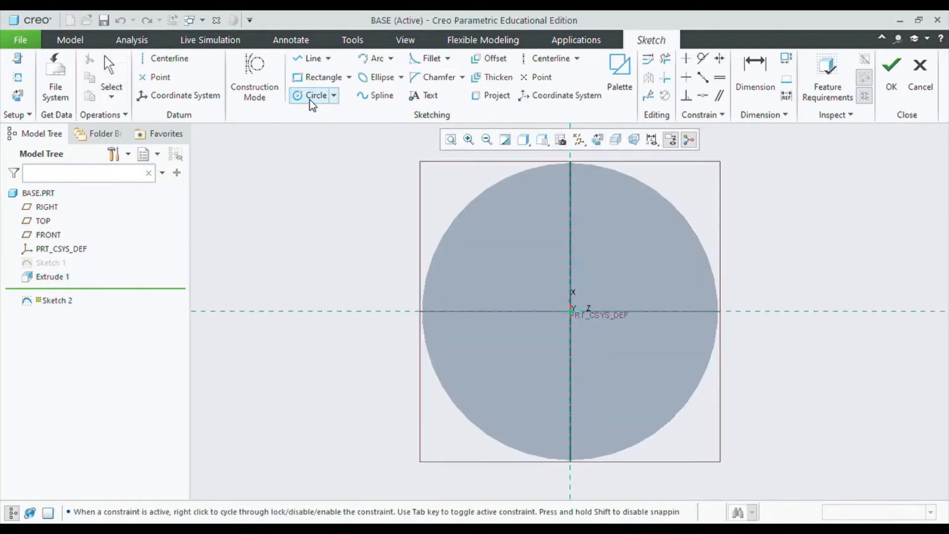
left_click(590, 349)
middle_click(506, 263)
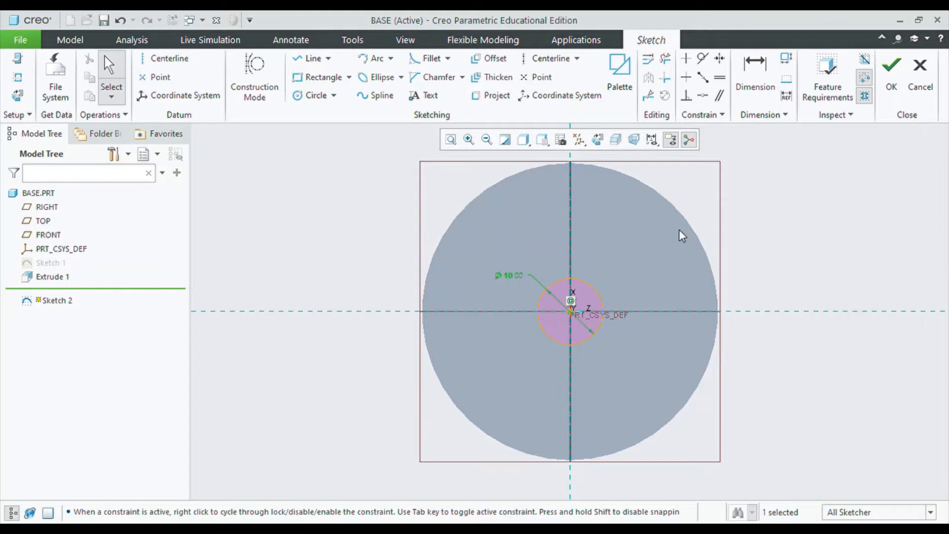
- Extrude the 10 mm circle 70 mm outward from the disc to form the rod
key("x")
middle_click_drag(730, 283, 584, 297)
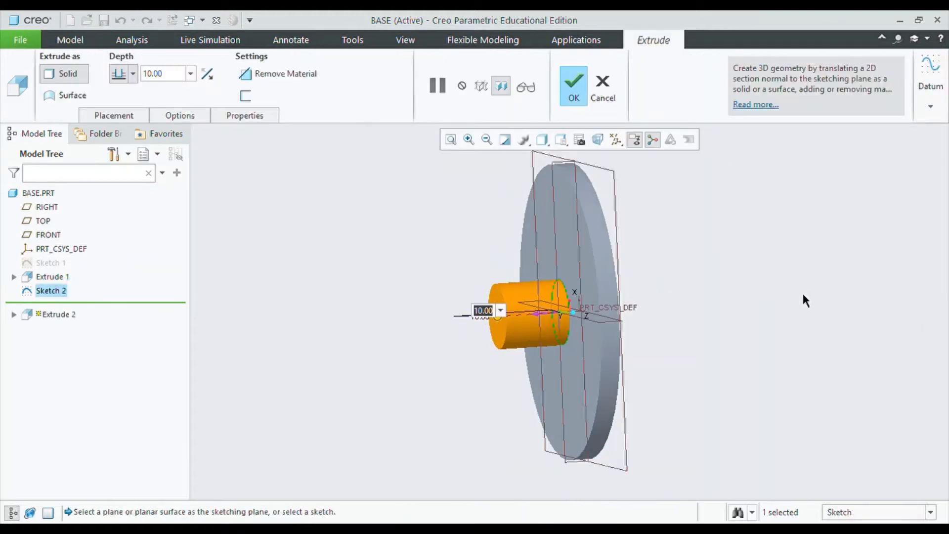
type("70")
key("Return")
left_click(574, 87)
- Sketch a 24 mm diameter circle centred on the disc face opposite the rod and finish the sketch
mouse_move(801, 292)
middle_mouse_down()
mouse_move(683, 305)
mouse_move(695, 294)
middle_mouse_up()
left_click(529, 235)
key("s")
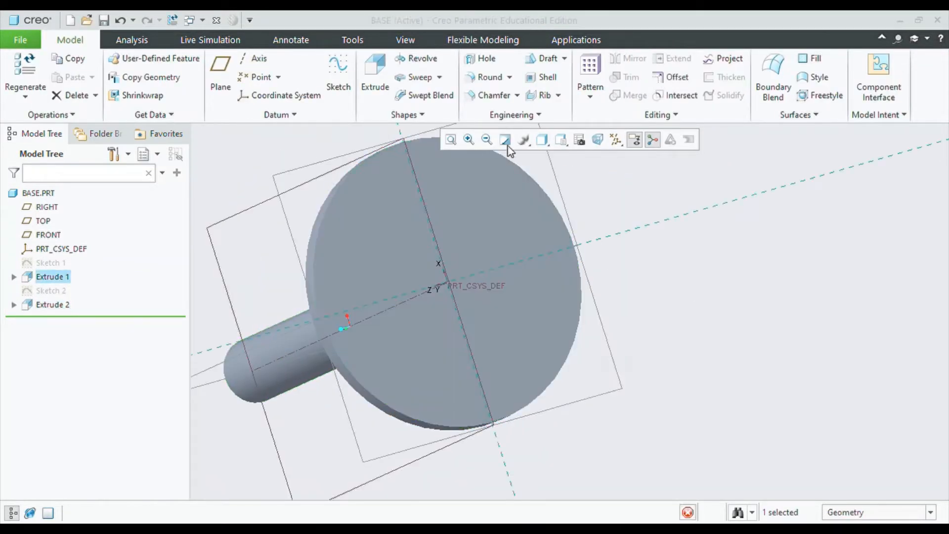
left_click(595, 143)
key("c")
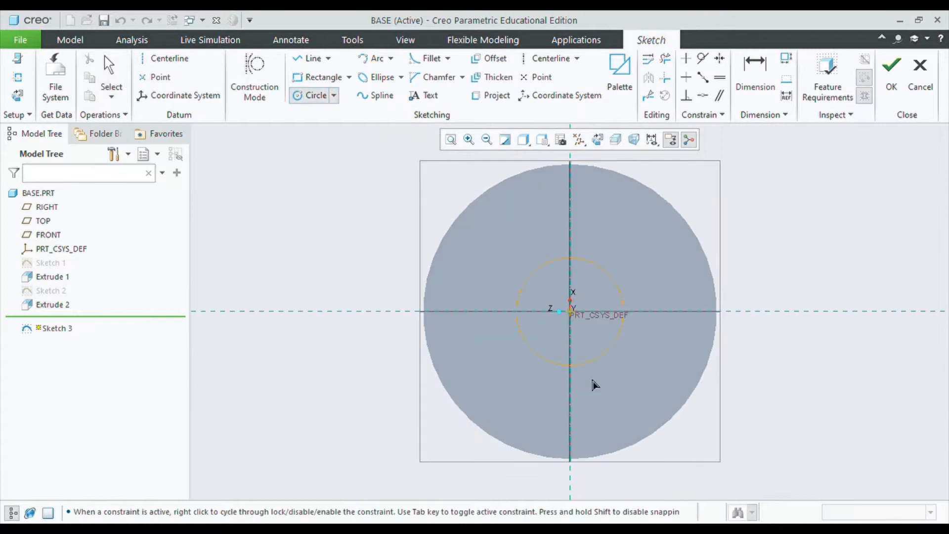
left_click(583, 210)
middle_click(583, 210)
type("25")
key("Return")
left_click(892, 72)
- Extrude the circle away from the rod into a cylindrical boss
mouse_move(302, 270)
middle_mouse_down()
mouse_move(376, 256)
mouse_move(356, 252)
middle_mouse_up()
left_click(376, 74)
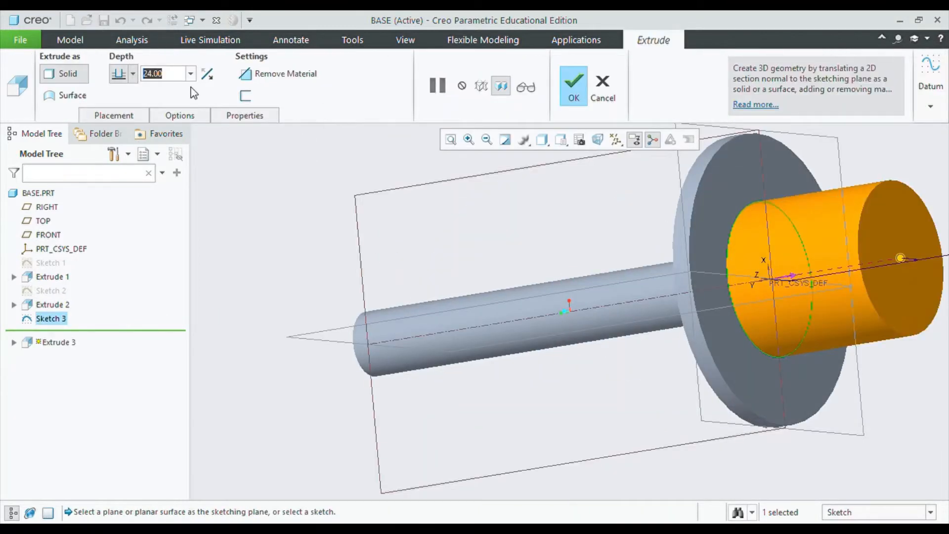
left_click(574, 85)
- Round the outer end edge of the boss with a 6 mm radius
left_click(477, 77)
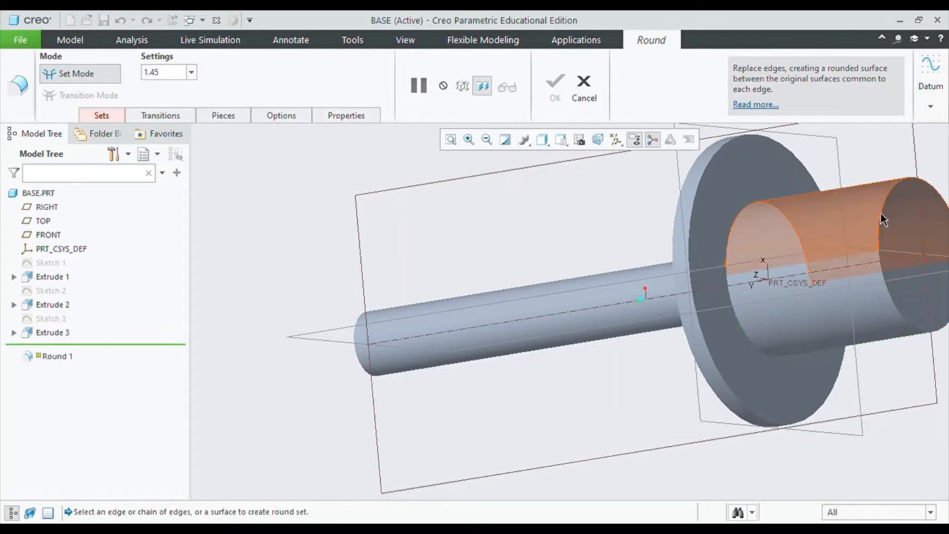
left_click(880, 212)
type("6")
key("Return")
left_click(557, 85)
- Start a sketch on the RIGHT datum plane and orient the view square to it
middle_click_drag(932, 391, 851, 395)
left_click(752, 315)
left_click(772, 267)
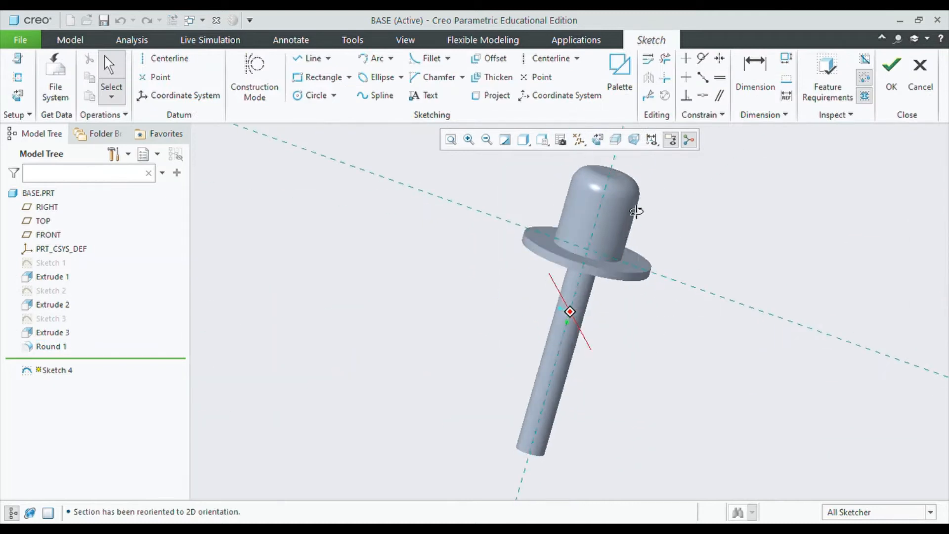
scroll(590, 388, "up", 3)
scroll(597, 372, "down", 4)
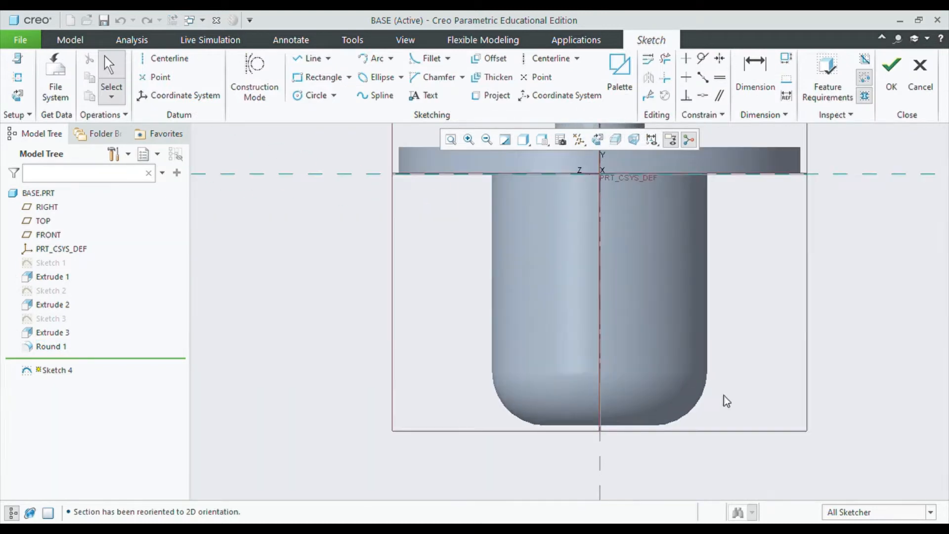
left_click(319, 78)
left_click(648, 279)
left_click(807, 431)
type("20")
key("Return")
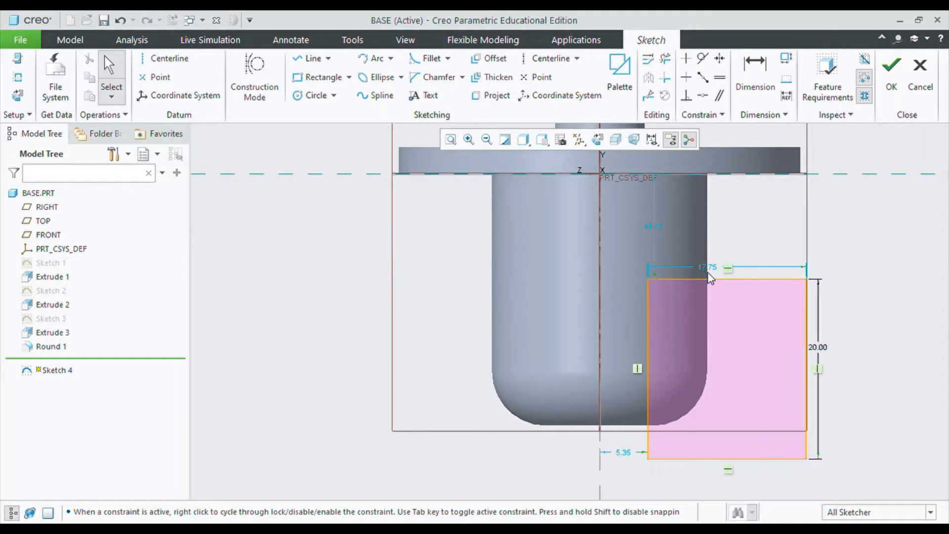
type("15/2")
key("Return")
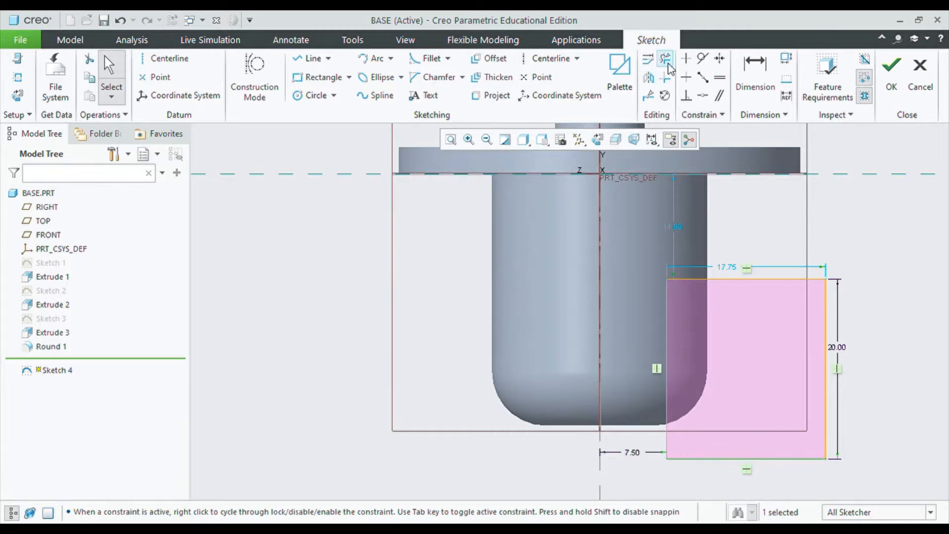
left_click(668, 64)
left_click(306, 79)
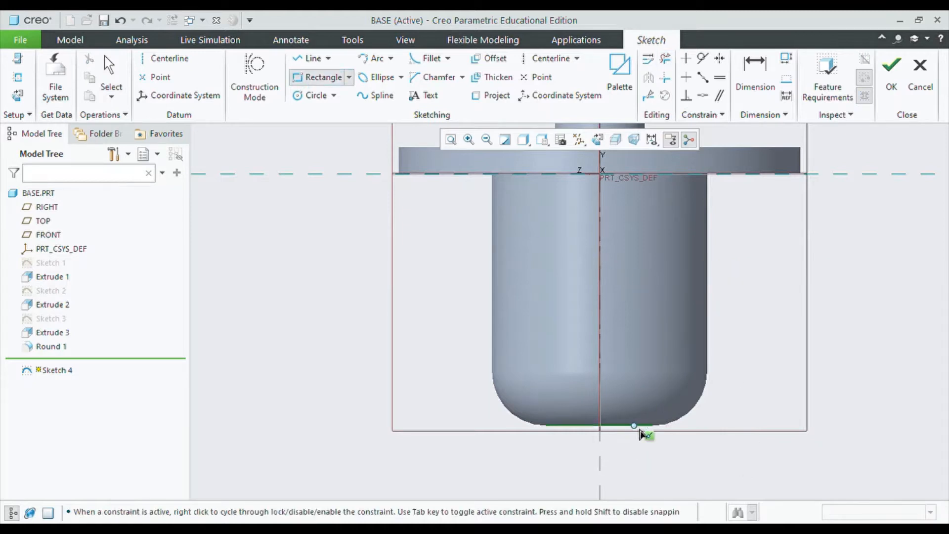
middle_click(692, 286)
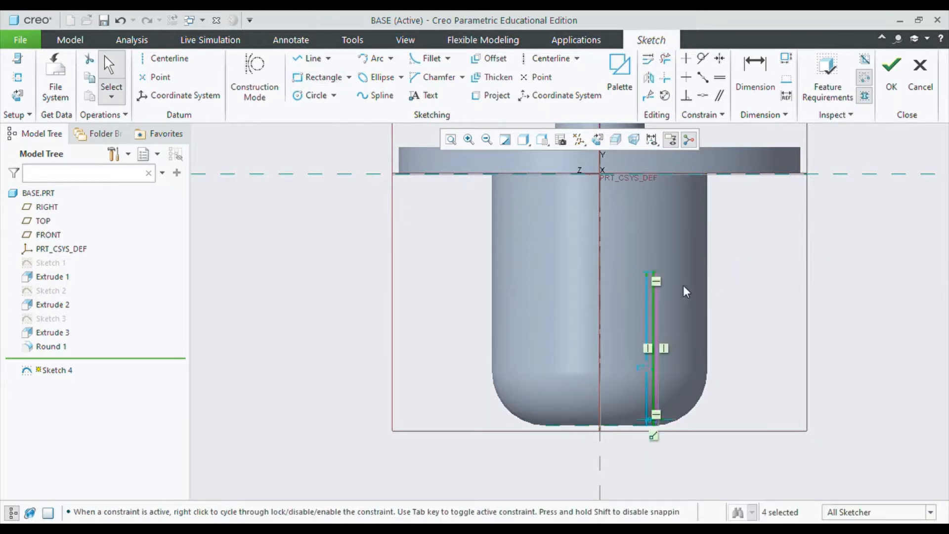
- Sketch a rectangle 20 mm high from the boss's end face, with its inner side 7.5 mm from the vertical axis
left_click(316, 84)
left_click(730, 279)
middle_click(729, 285)
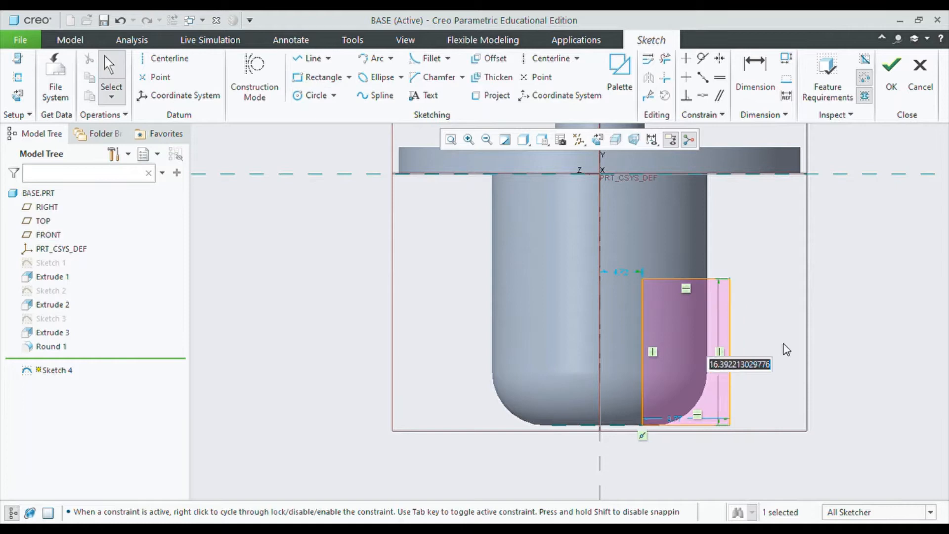
type("7.5")
key("Return")
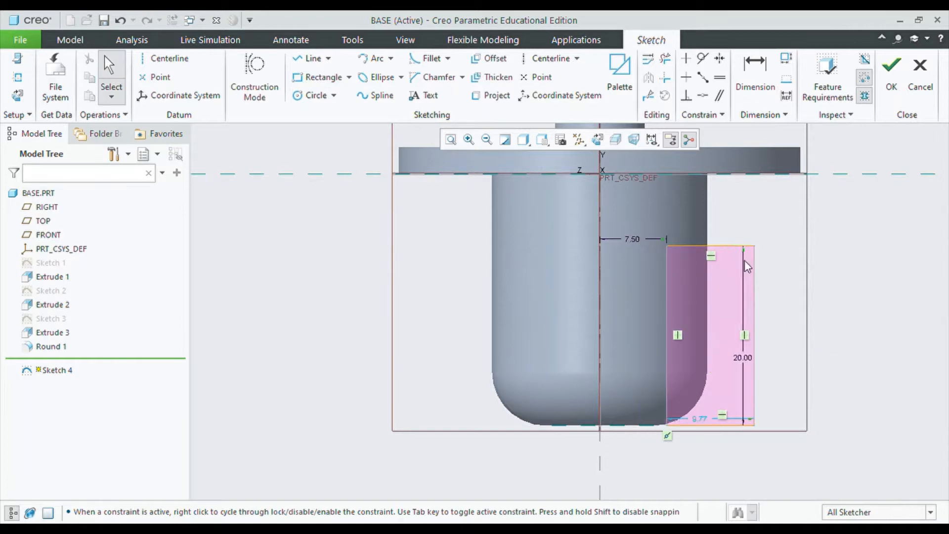
- Mirror the rectangle about a vertical centreline drawn along the boss axis and finish the sketch
left_click(649, 77)
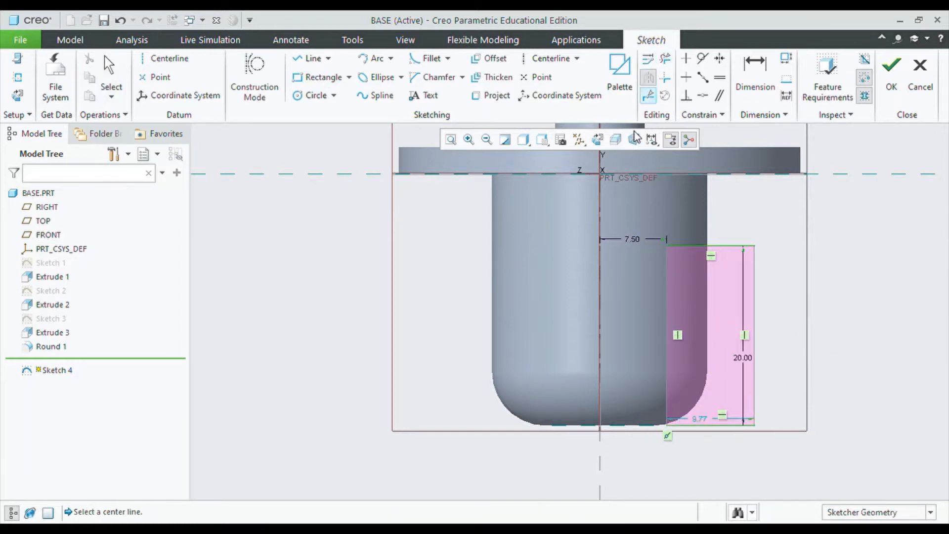
left_click(559, 64)
left_click(600, 191)
left_click(600, 297)
middle_click(687, 157)
left_click_drag(650, 198, 782, 448)
left_click(645, 76)
left_click(599, 252)
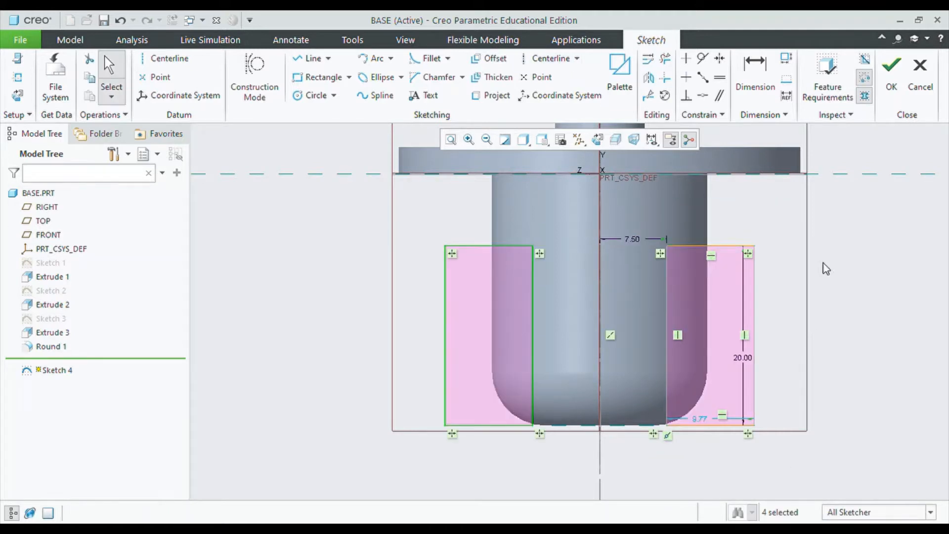
left_click(898, 80)
- Cut both rectangles out of the boss with a symmetric extrusion 27.27 mm deep, leaving two parallel flats
left_click(375, 83)
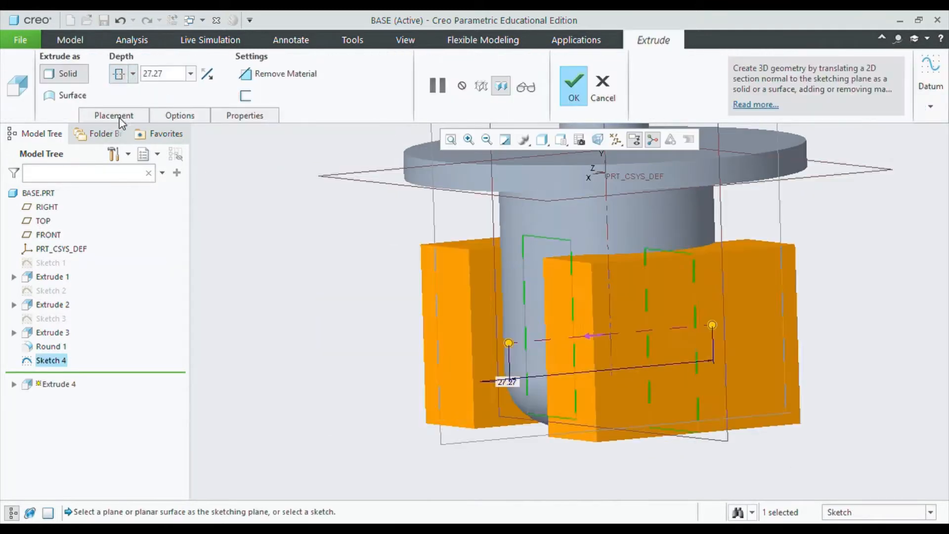
left_click(279, 74)
left_click(573, 87)
- Sketch a circle about 6.5 mm in diameter on the flat's vertical axis and locate its centre 10 mm from the boss's end
middle_click_drag(742, 277, 806, 270)
left_click(575, 336)
left_click(664, 287)
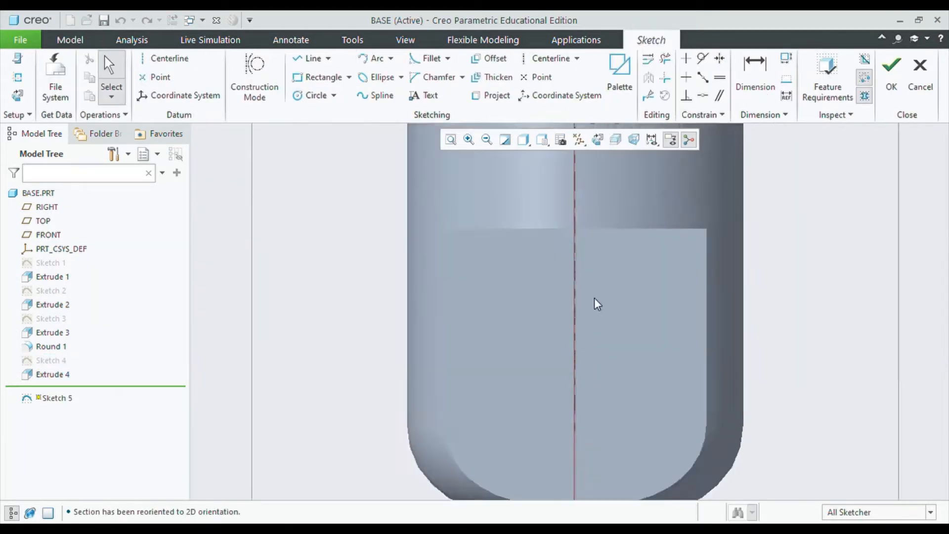
left_click(314, 95)
left_click(585, 322)
left_click(604, 342)
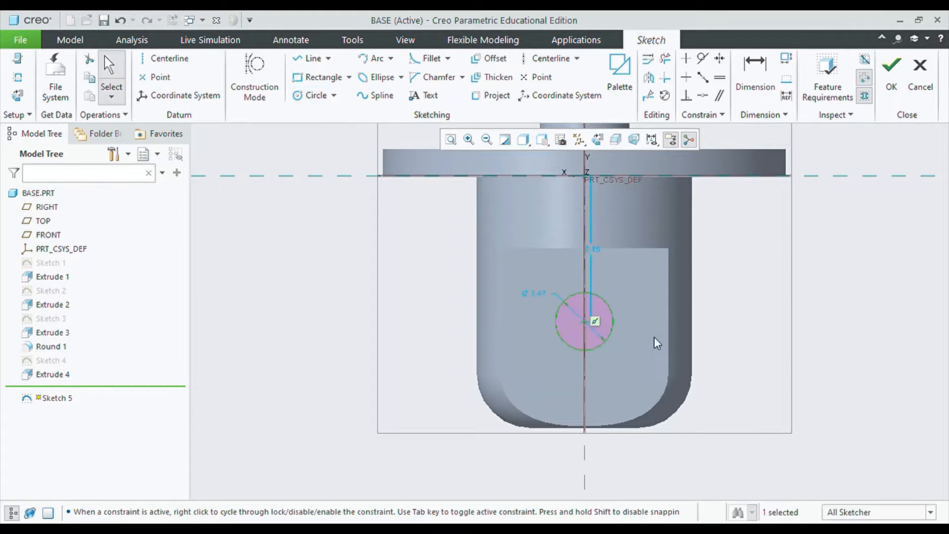
left_click(755, 78)
left_click(587, 429)
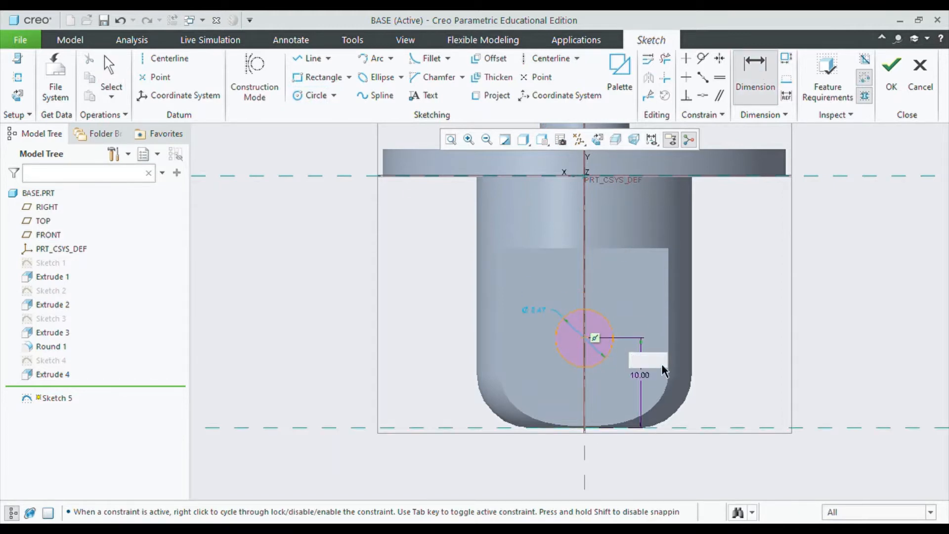
- Set the circle's diameter to 8 mm and finish the sketch
double_click(536, 313)
type("8")
key("Return")
left_click(892, 75)
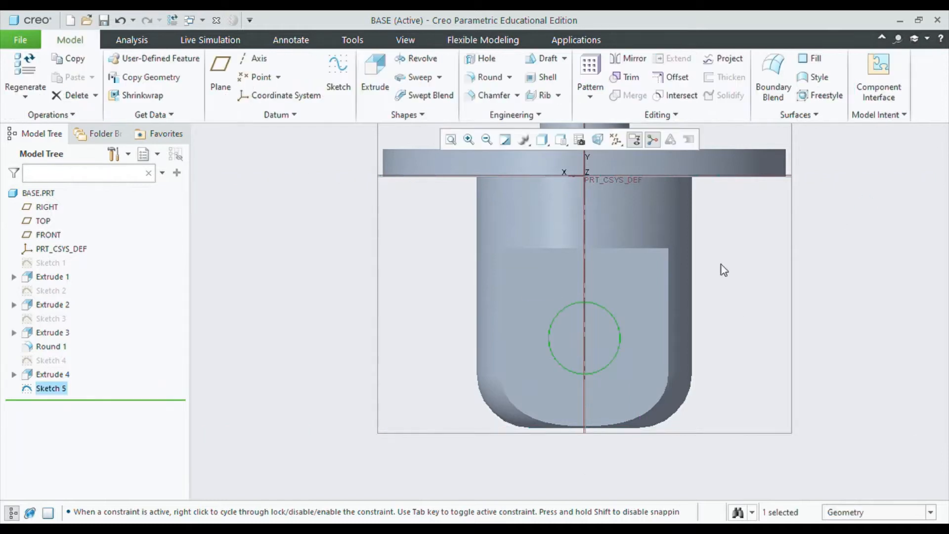
- Cut the 8 mm circle through the full thickness between the two flats to make the cross hole
left_click(376, 74)
middle_click_drag(376, 257, 426, 267)
left_click(133, 74)
left_click(118, 110)
mouse_move(554, 317)
middle_mouse_down()
mouse_move(630, 325)
mouse_move(603, 339)
middle_mouse_up()
left_click(132, 76)
left_click(118, 92)
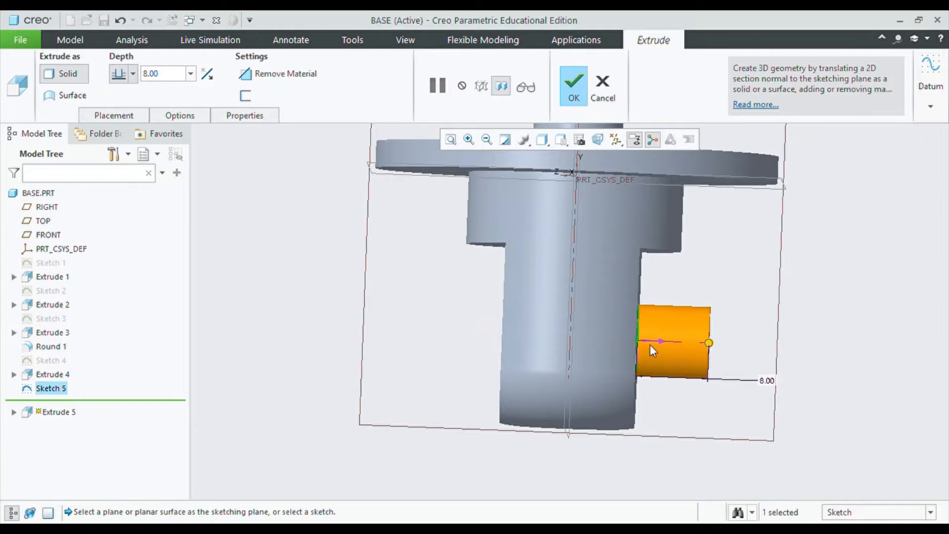
left_click(651, 341)
left_click(278, 73)
middle_click_drag(722, 332, 677, 335)
left_click_drag(557, 337, 446, 333)
middle_click_drag(564, 340, 460, 336)
left_click(571, 86)
left_click(592, 285)
left_click(615, 185)
middle_click_drag(576, 275, 595, 271)
left_click(598, 140)
left_click(18, 77)
scroll(623, 430, "down", 8)
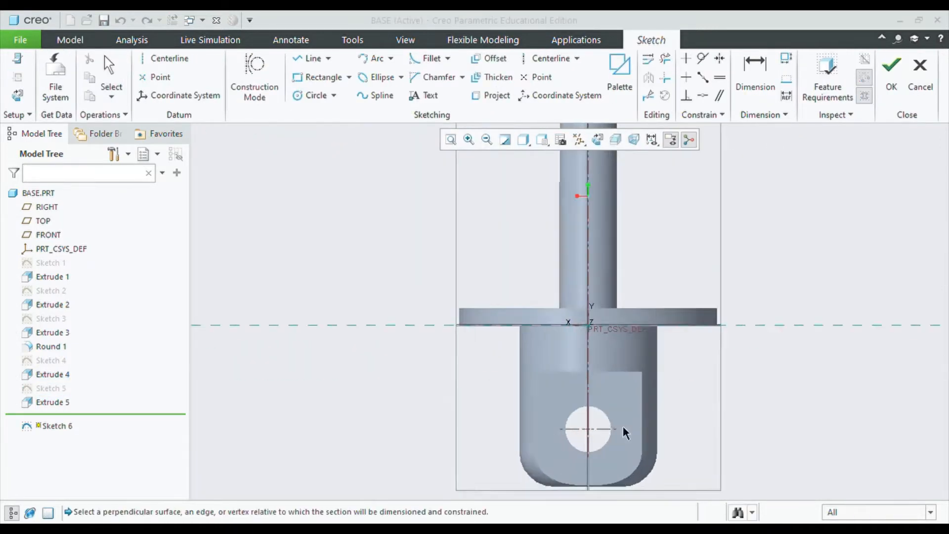
left_click(649, 349)
left_click(653, 403)
left_click(313, 95)
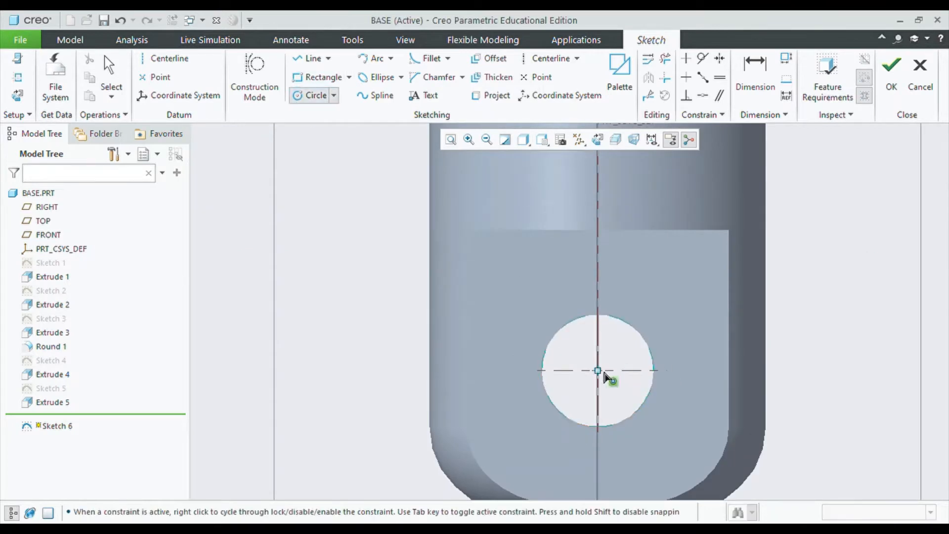
middle_click(801, 436)
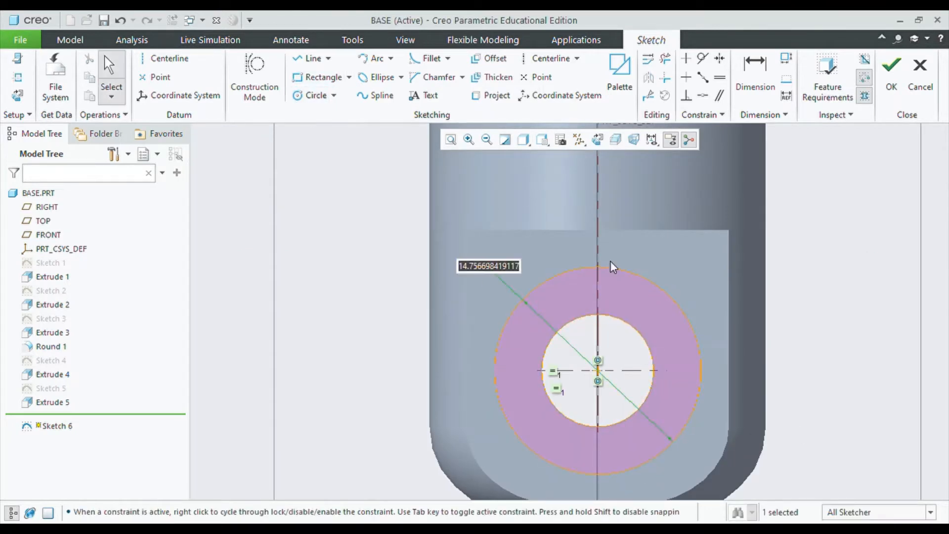
type("18")
key("Return")
key("ctrl+z")
key("ctrl+z")
key("ctrl+z")
key("ctrl+z")
key("ctrl+z")
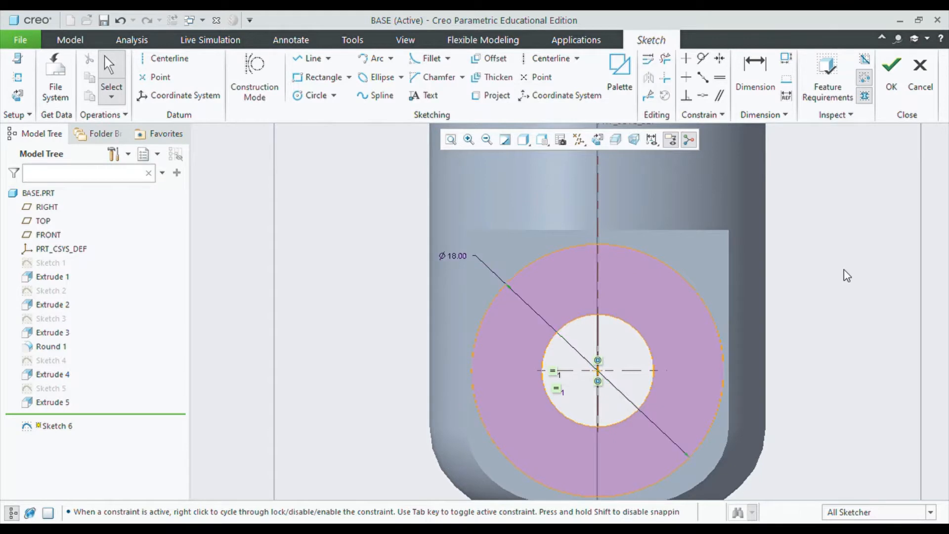
left_click(920, 74)
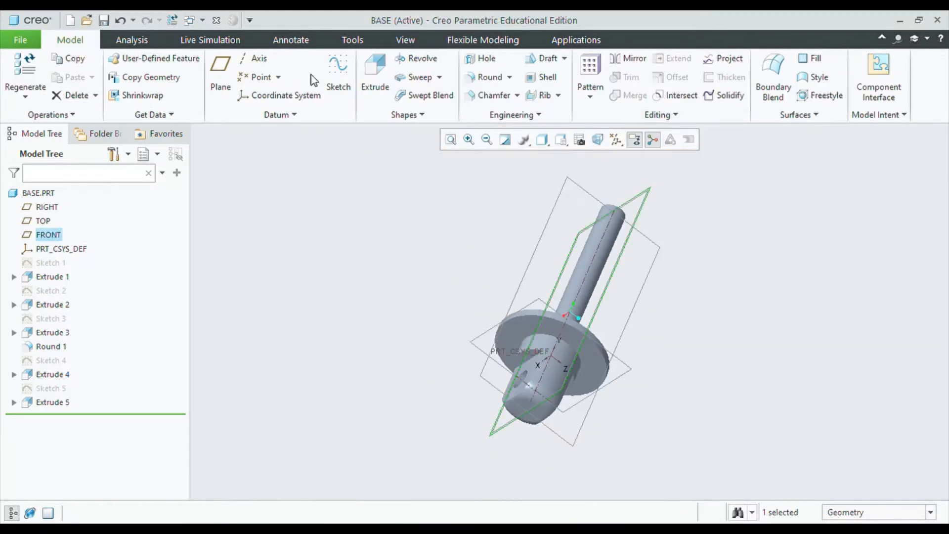
- Start a sketch on the FRONT datum plane and draw a circle matching the edge of the cross hole
left_click(337, 77)
left_click(599, 142)
scroll(445, 307, "down", 4)
scroll(829, 329, "up", 2)
scroll(516, 311, "down", 6)
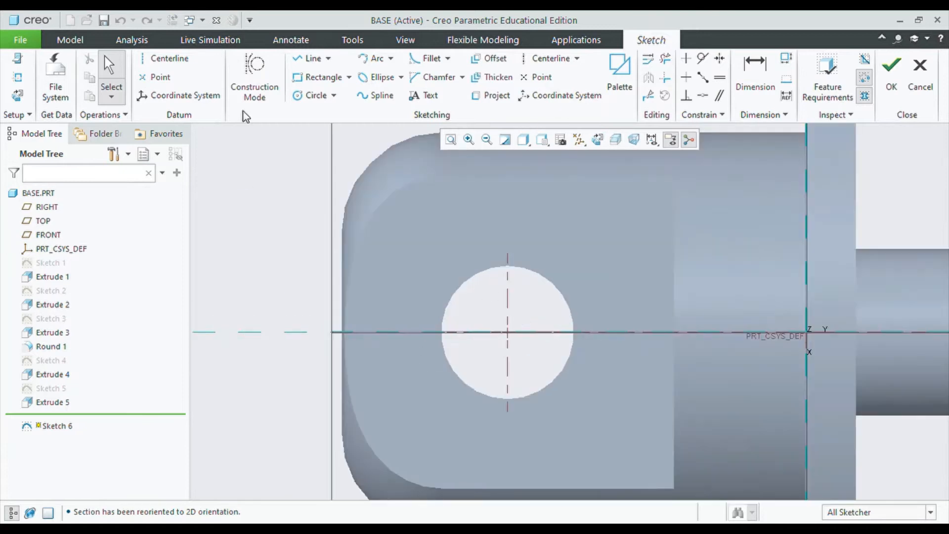
left_click(309, 95)
middle_click(642, 339)
- Draw an 18 mm diameter circle concentric with the cross hole
left_click(314, 96)
left_click(508, 332)
left_click(562, 444)
middle_click(563, 445)
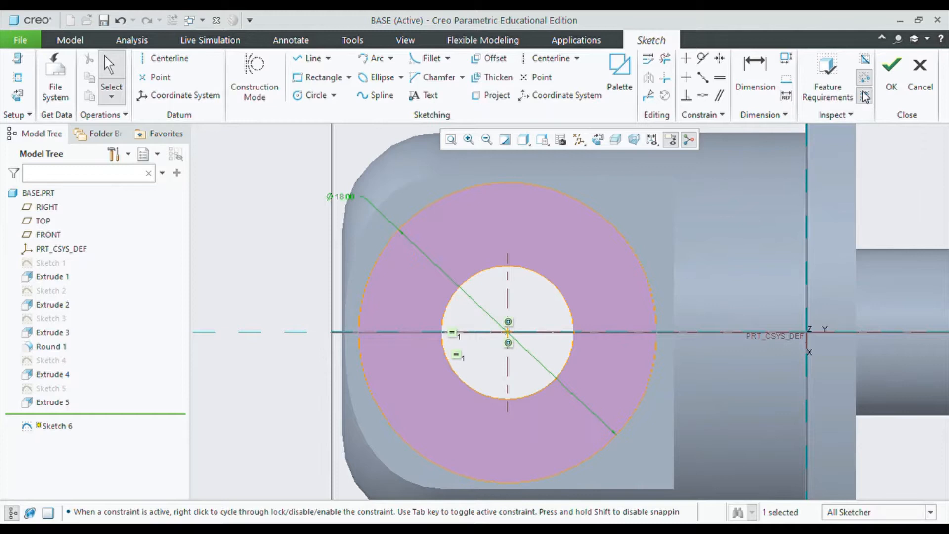
- Finish the ring sketch and extrude it as added solid material to both sides of the FRONT plane around the cross hole
left_click(893, 74)
left_click(396, 80)
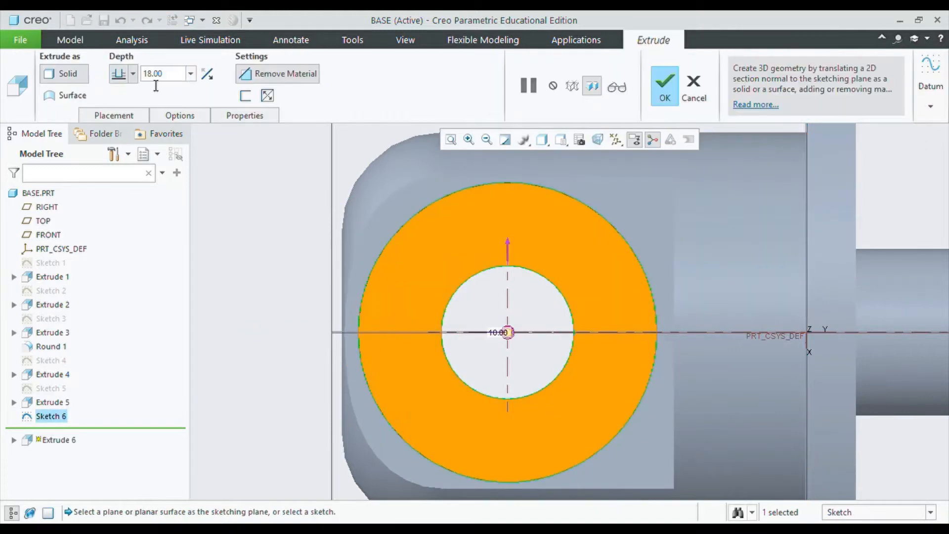
left_click(115, 113)
middle_click_drag(269, 207, 315, 221)
left_click(279, 74)
double_click(734, 366)
key("Return")
left_click(665, 83)
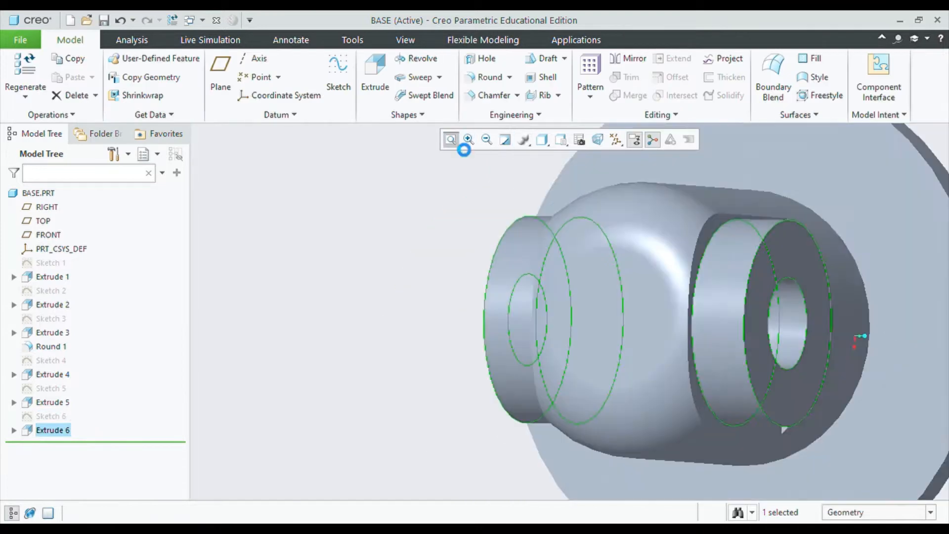
- Select the disc and rod surfaces and apply the active dark appearance to them
left_click(452, 141)
middle_click_drag(735, 201, 638, 297)
scroll(412, 41, "down", 6)
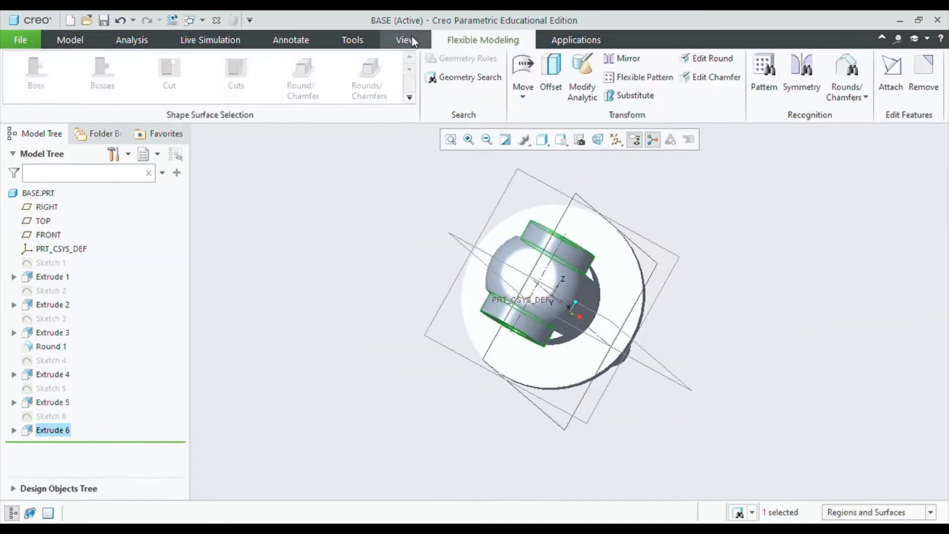
left_click(412, 40)
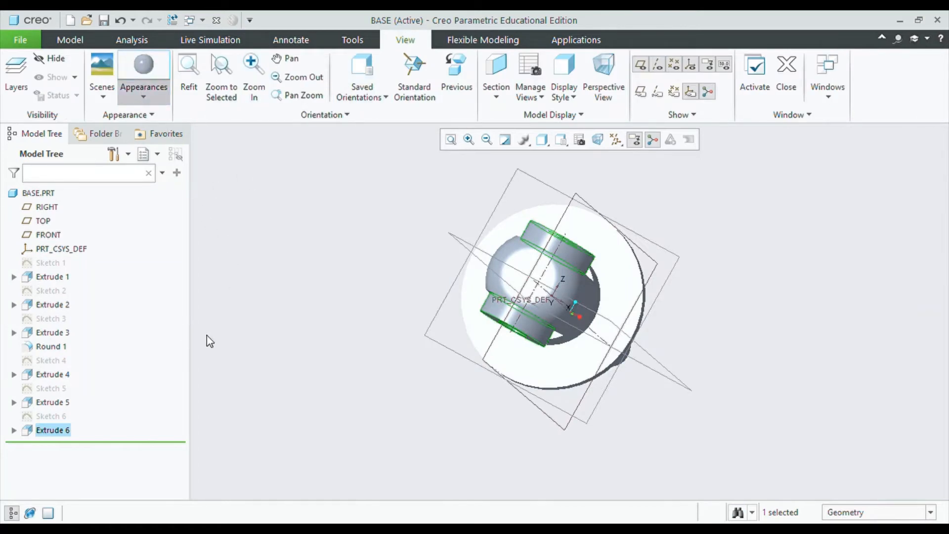
middle_click_drag(253, 345, 474, 336)
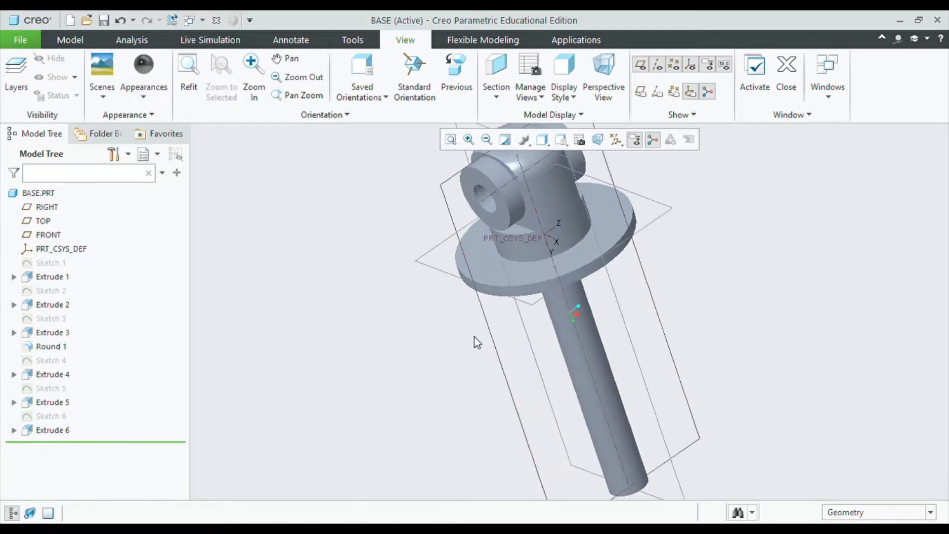
left_click(598, 372)
left_click(593, 279, "ctrl")
left_click(591, 273, "ctrl")
left_click(588, 276, "ctrl")
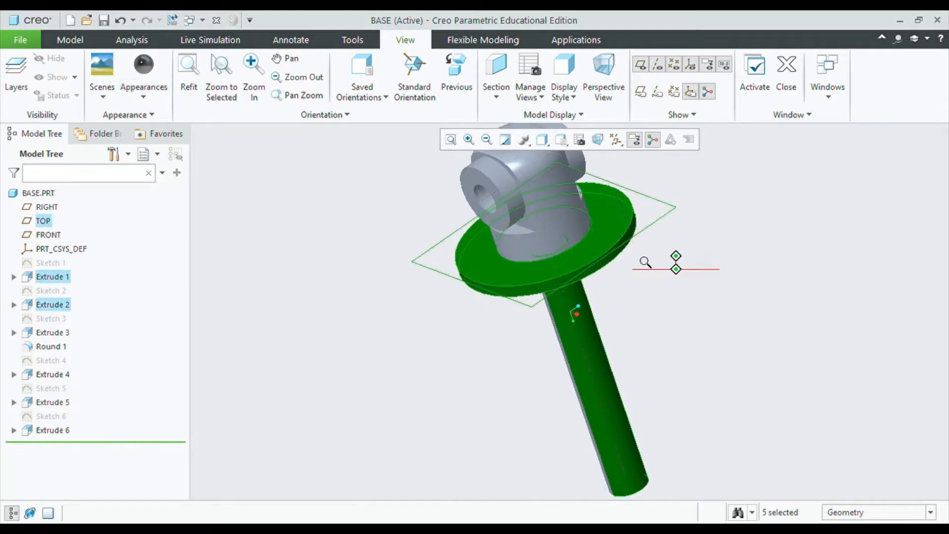
middle_click_drag(676, 269, 623, 208)
left_click(520, 194, "ctrl")
left_click(518, 247, "ctrl")
middle_click_drag(729, 251, 648, 277)
left_click(586, 313, "ctrl")
left_click(585, 321, "ctrl")
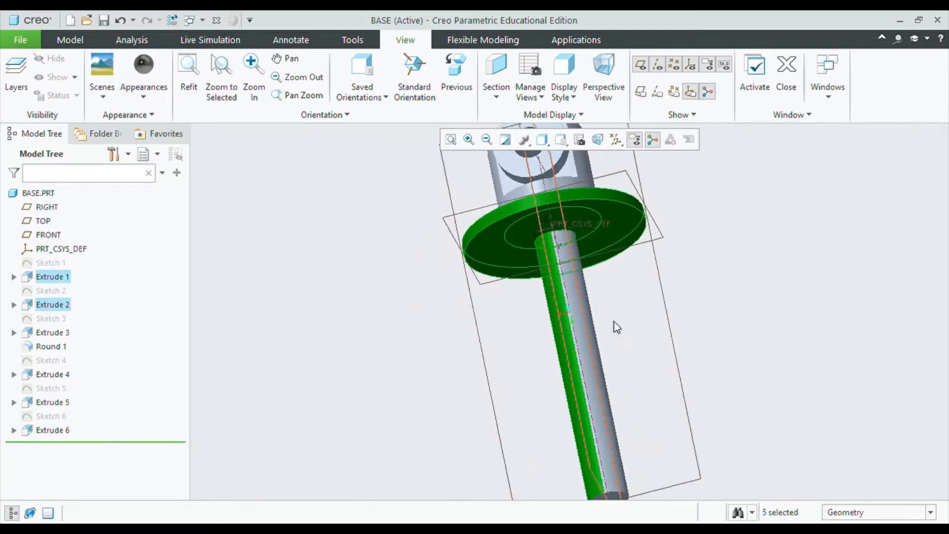
left_click(586, 321, "ctrl")
left_click(590, 326, "ctrl")
middle_click_drag(699, 338, 873, 324)
left_click(594, 334, "ctrl")
left_click(160, 72)
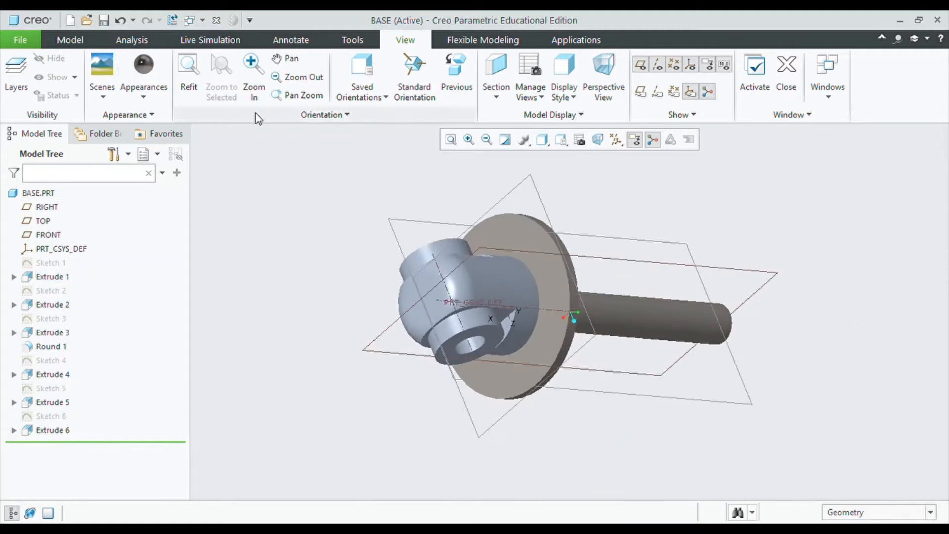
- Choose a light grey appearance and apply it to the disc and rod surfaces
left_click(145, 94)
left_click(281, 180)
left_click(556, 277)
left_click(574, 291, "ctrl")
left_click(593, 319, "ctrl")
left_click(885, 59)
middle_click_drag(792, 173, 692, 245)
left_click(144, 69)
left_click(527, 269)
left_click(705, 341, "ctrl")
left_click(873, 56)
- Apply the same light grey appearance to the boss, the cross-hole rings and the remaining uncoloured surfaces
mouse_move(742, 356)
middle_mouse_down()
mouse_move(778, 257)
mouse_move(811, 287)
middle_mouse_up()
left_click(142, 73)
left_click(527, 283)
left_click(445, 292, "ctrl")
left_click(409, 296, "ctrl")
left_click(467, 317, "ctrl")
left_click(496, 303, "ctrl")
left_click(513, 300, "ctrl")
left_click(513, 303, "ctrl")
left_click(512, 303, "ctrl")
left_click(518, 323, "ctrl")
left_click(521, 338, "ctrl")
mouse_move(505, 320)
middle_mouse_down()
mouse_move(561, 319)
mouse_move(702, 248)
mouse_move(780, 280)
mouse_move(791, 247)
mouse_move(661, 380)
middle_mouse_up()
left_click(561, 319, "ctrl")
left_click(586, 322, "ctrl")
left_click(701, 244, "ctrl")
left_click(706, 259, "ctrl")
left_click(880, 53)
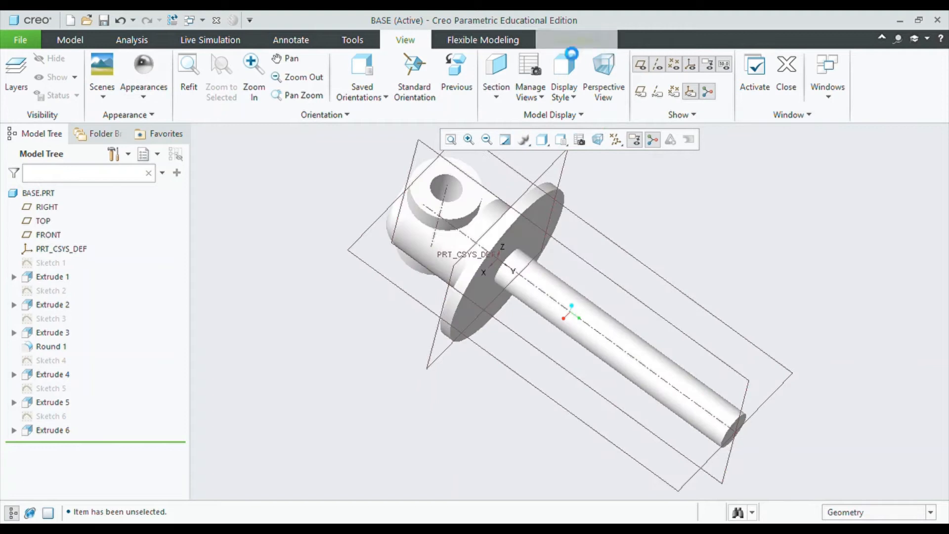
- Open Render Studio and inspect the BASE part in real-time rendering from several angles
left_click(562, 41)
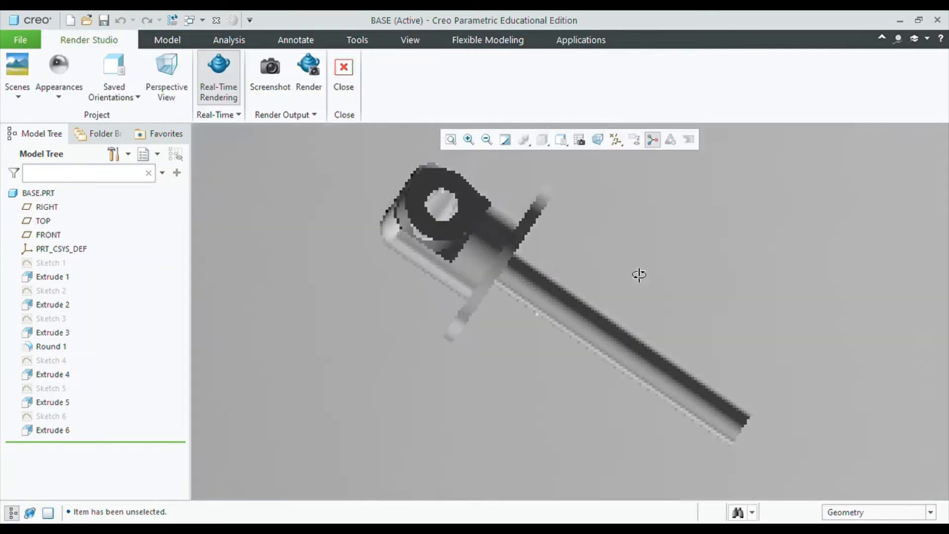
mouse_move(640, 273)
middle_mouse_down()
mouse_move(710, 289)
mouse_move(691, 247)
mouse_move(584, 260)
middle_mouse_up()
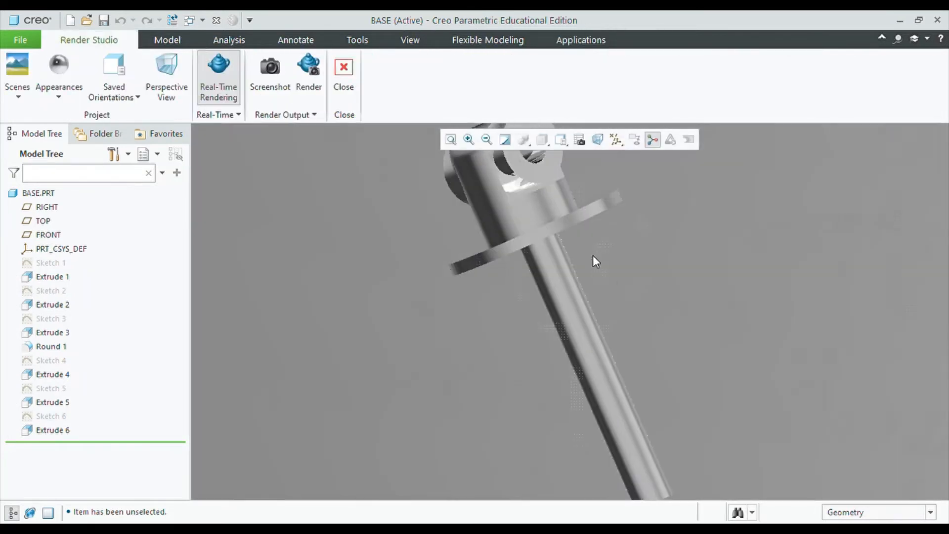
middle_click_drag(654, 265, 774, 307)
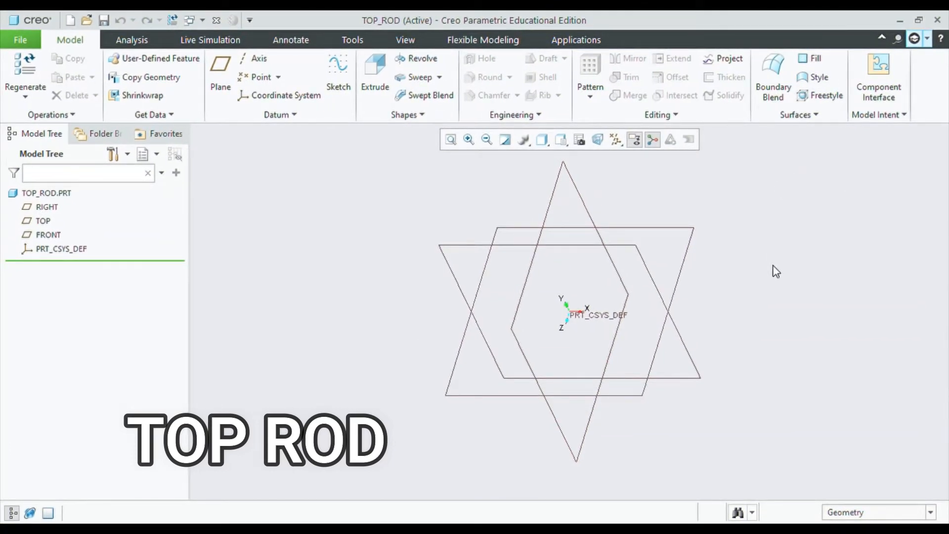
- Sketch a 24 mm diameter circle centred at the origin on the TOP datum plane of the TOP_ROD part and finish the sketch
left_click(690, 242)
left_click(349, 88)
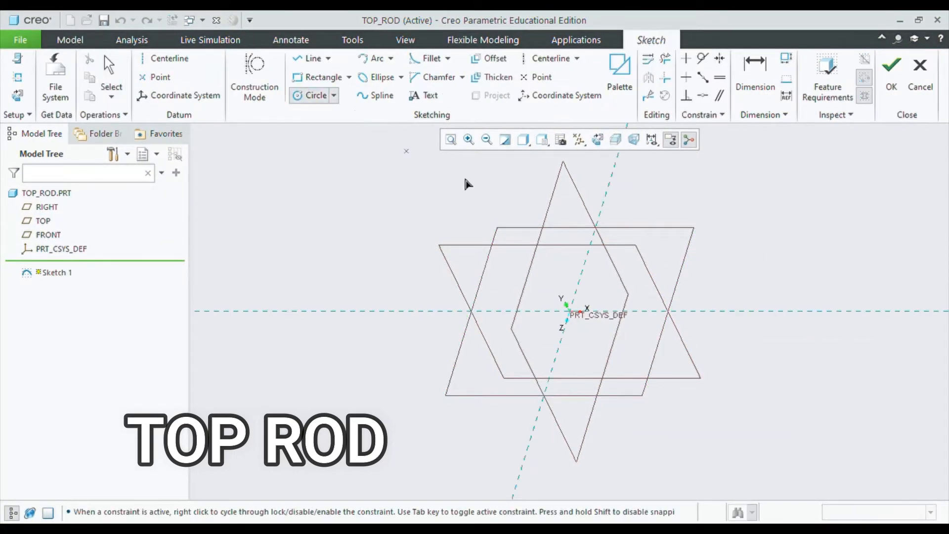
left_click(313, 95)
left_click(569, 311)
left_click(628, 335)
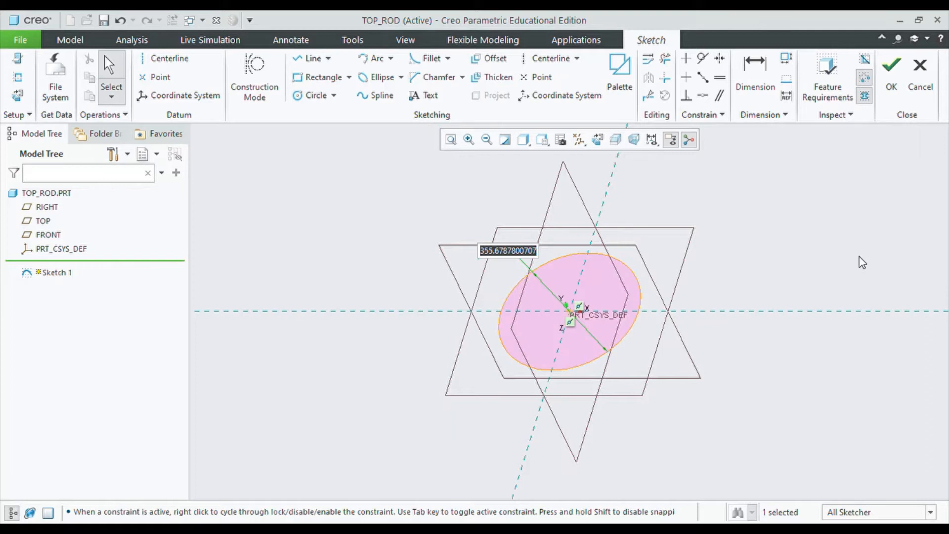
key("Return")
left_click(892, 70)
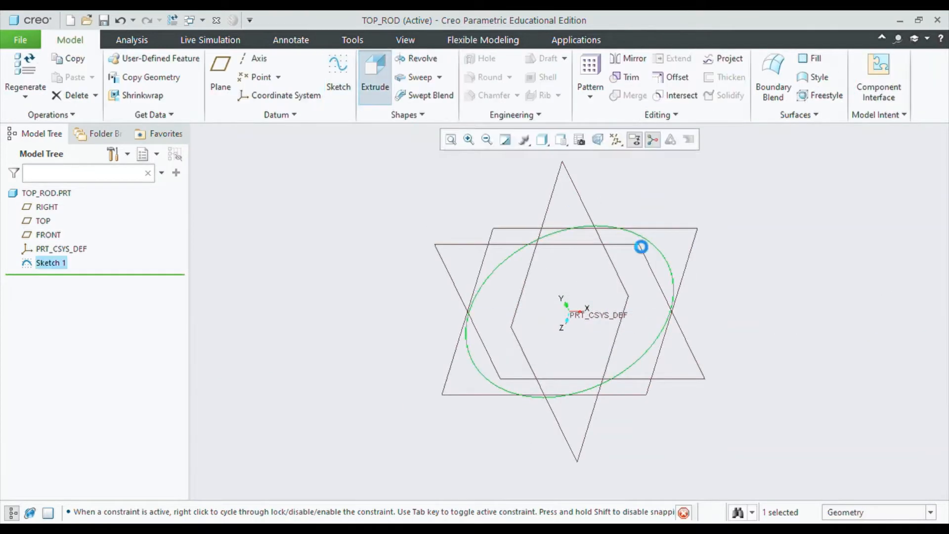
- Extrude the 24 mm circle to a depth of 108.93 mm to form the rod
left_click(373, 74)
type("108.5")
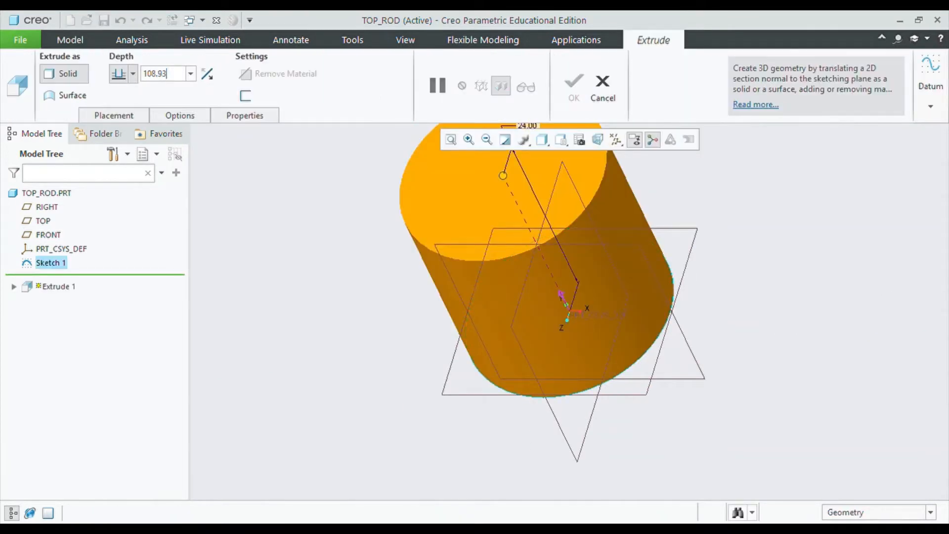
key("Return")
left_click(574, 89)
- Round the circular edge of the rod's end at the TOP plane
middle_click_drag(606, 199, 613, 317)
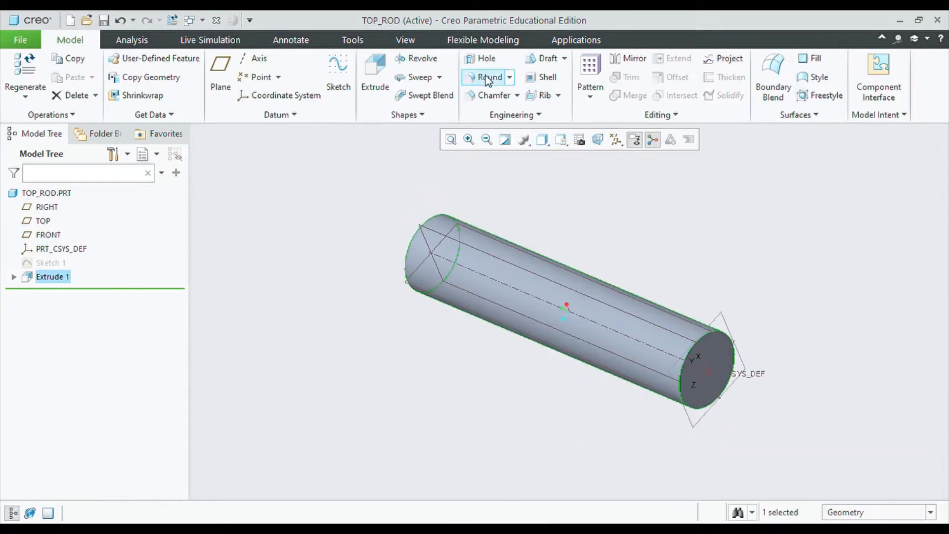
left_click(490, 77)
left_click(711, 340)
- Start a sketch on the RIGHT datum plane and draw a rectangle overlapping the rod's side, starting flush with the rounded end
left_click(733, 341)
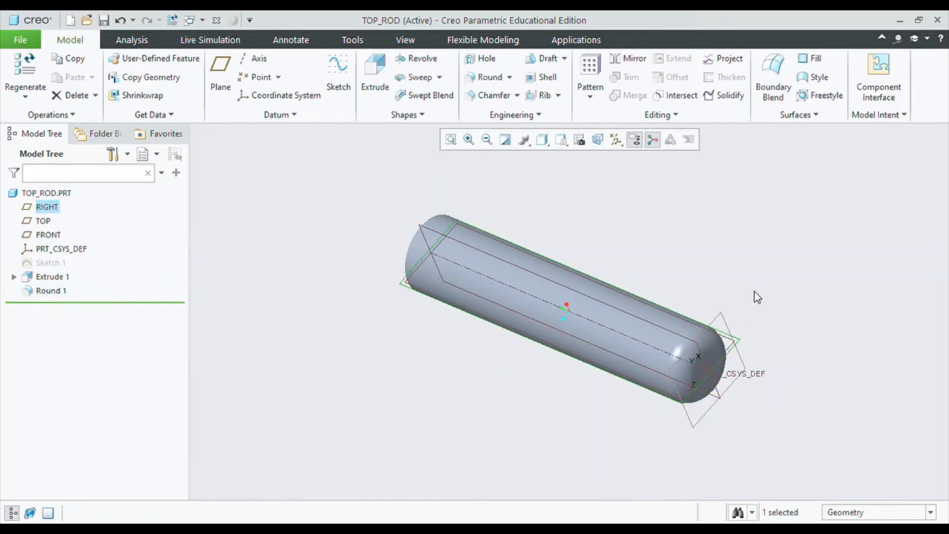
left_click(312, 77)
left_click(598, 140)
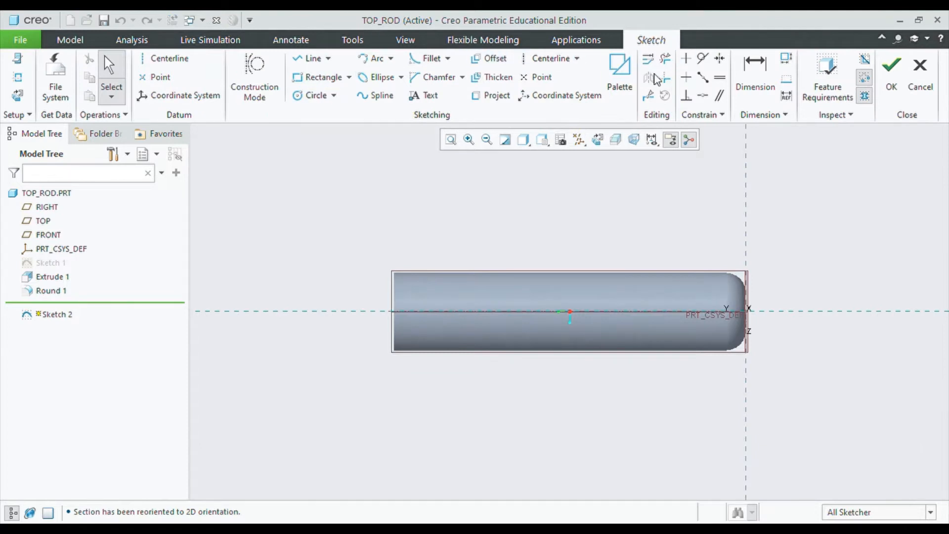
left_click(324, 77)
scroll(762, 305, "up", 3)
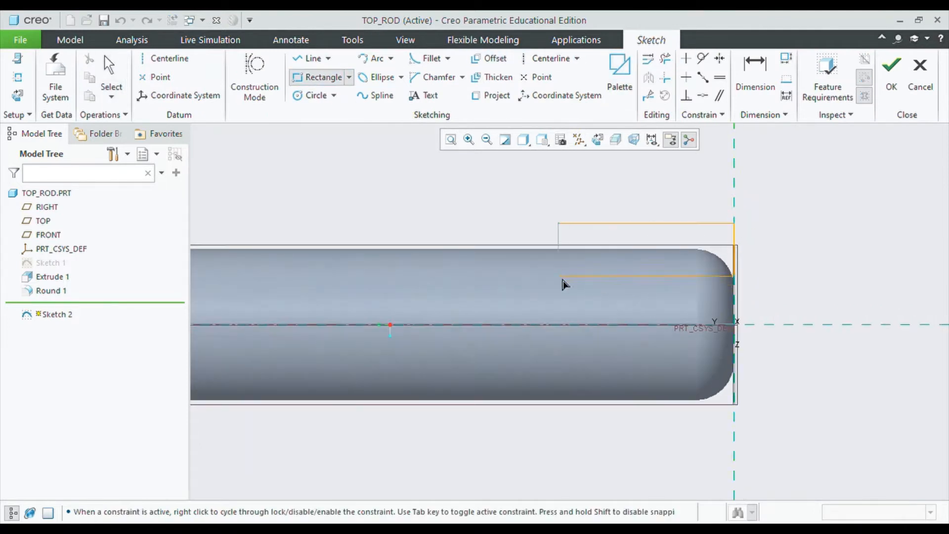
middle_click(691, 208)
- Set the rectangle's length to 20 mm and its distance from the rod axis to 7.5 mm
double_click(665, 239)
type("20")
key("Return")
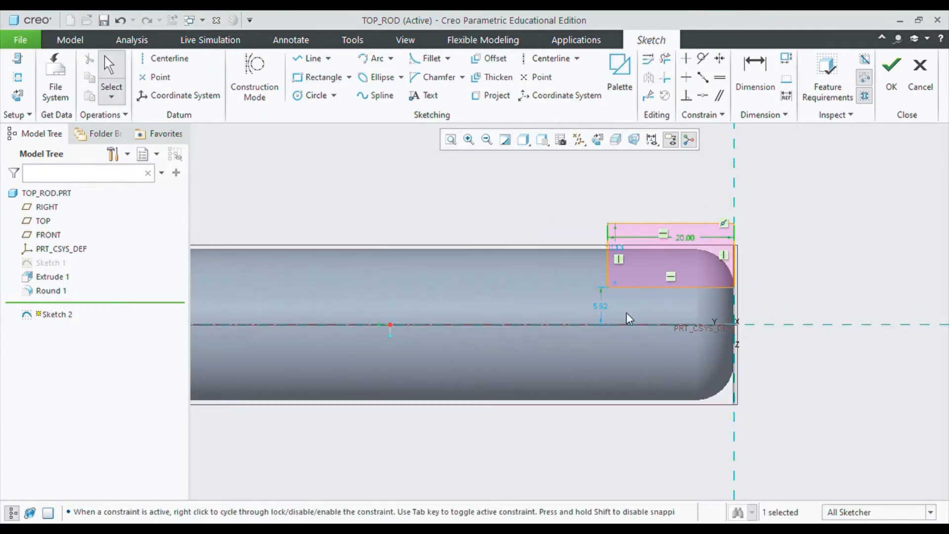
key("Return")
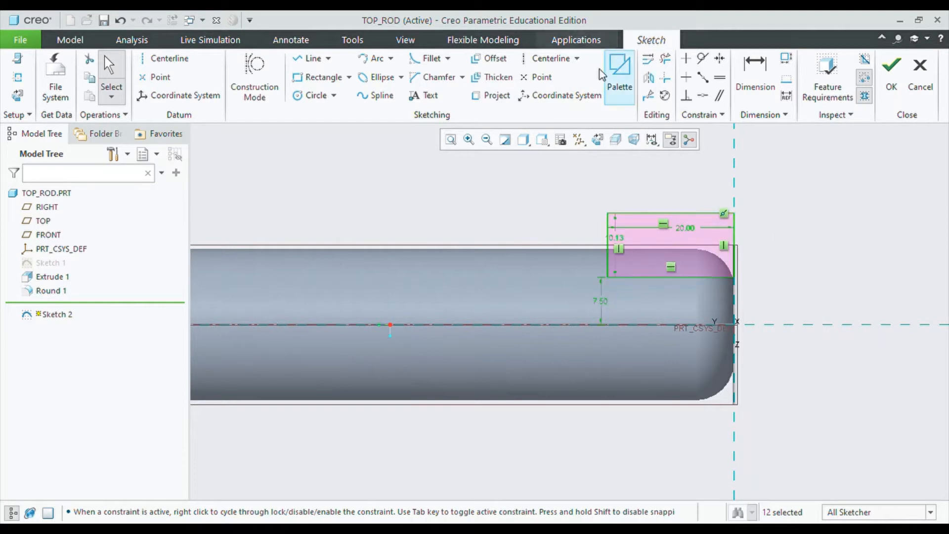
- Add a centerline along the rod axis, mirror the rectangle about it and finish the sketch
left_click(549, 58)
left_click(754, 328)
middle_click(754, 328)
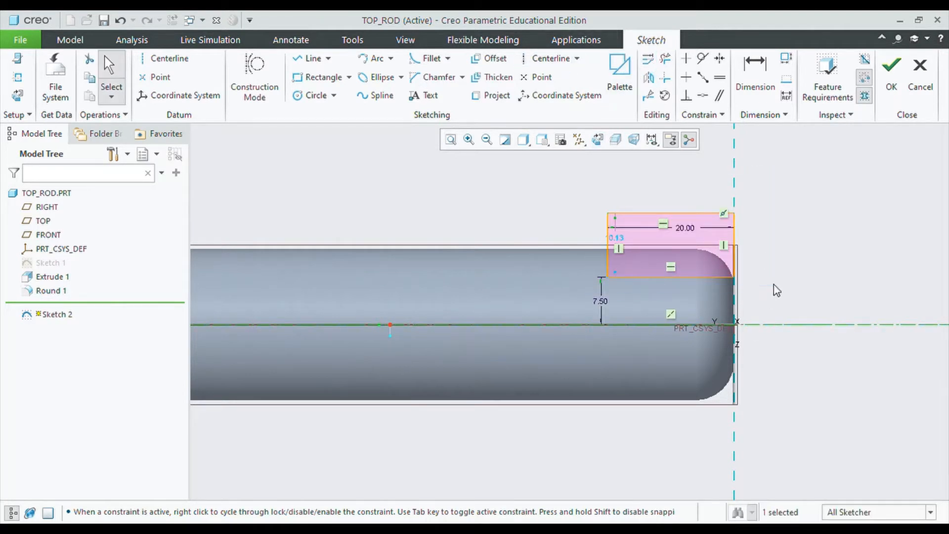
left_click_drag(776, 291, 776, 292)
left_click(649, 77)
left_click(757, 325)
left_click(892, 72)
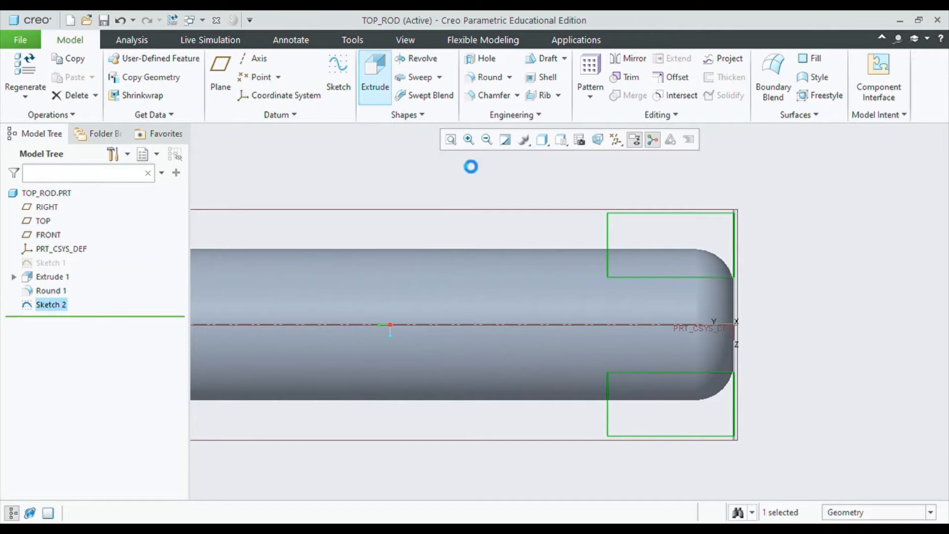
- Extrude the two rectangles as a cut across the rod to form opposite flats at the rounded end
left_click(382, 89)
left_click(285, 74)
middle_click_drag(873, 267, 831, 290)
left_click(581, 92)
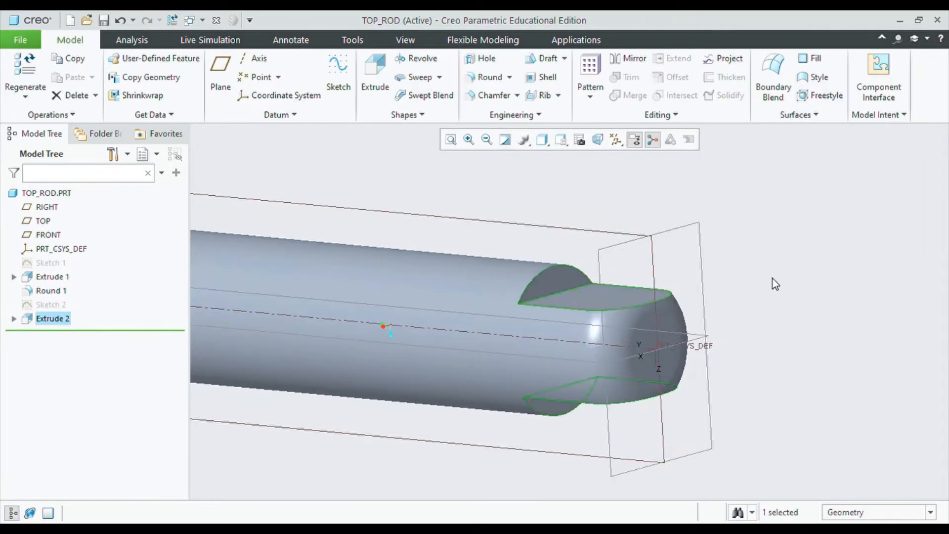
- Start a sketch on the FRONT datum plane and draw a circle centred on the rod axis within the flats
middle_click_drag(732, 293, 741, 259)
left_click(683, 312)
left_click(706, 254)
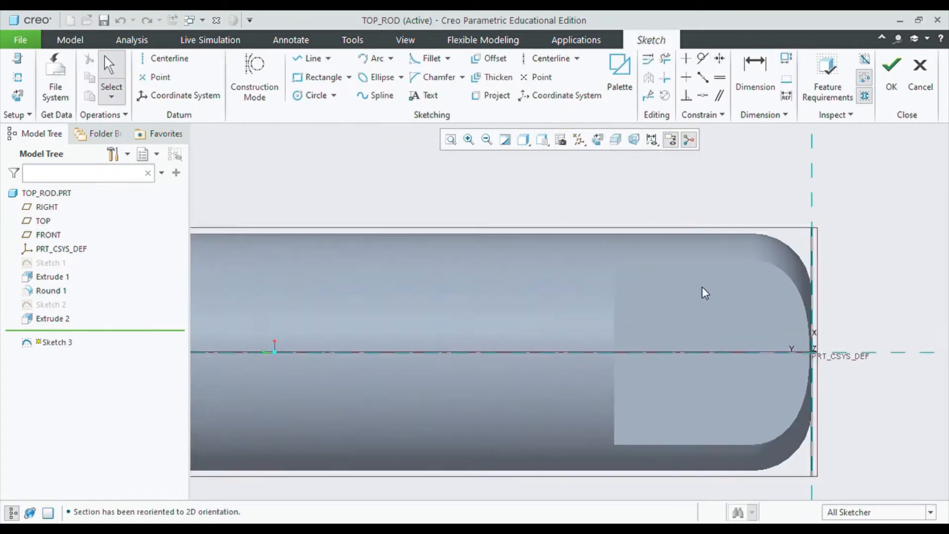
left_click(320, 93)
left_click(725, 352)
left_click(745, 371)
middle_click(748, 371)
- Place the circle's centre 10 mm from the rod's rounded end, set its diameter to 8 mm and finish the sketch
double_click(771, 343)
type("10")
key("Return")
double_click(663, 329)
type("8")
key("Return")
left_click(895, 66)
- Cut the 8 mm circle symmetrically through the full thickness between the flats to make the cross hole
left_click(367, 74)
left_click(286, 75)
middle_click_drag(752, 271, 710, 272)
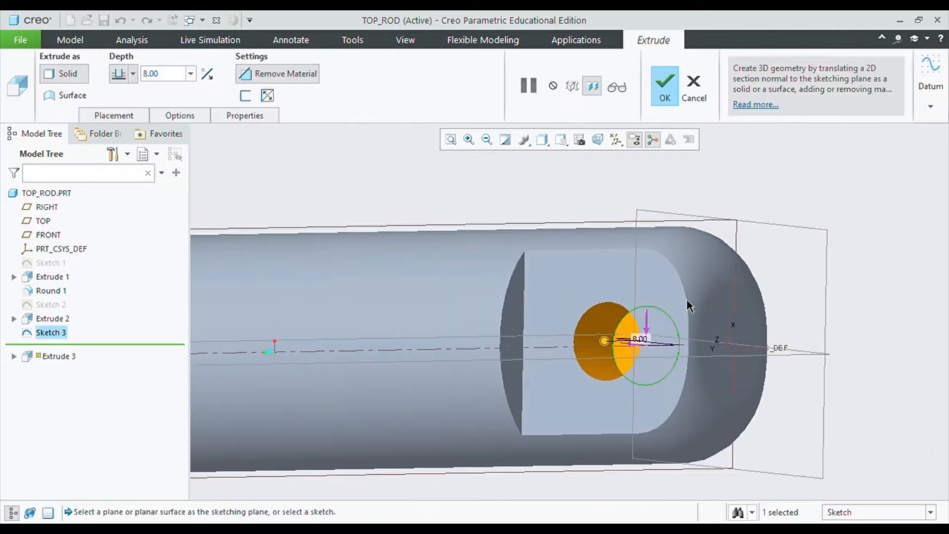
left_click(132, 73)
left_click(137, 87)
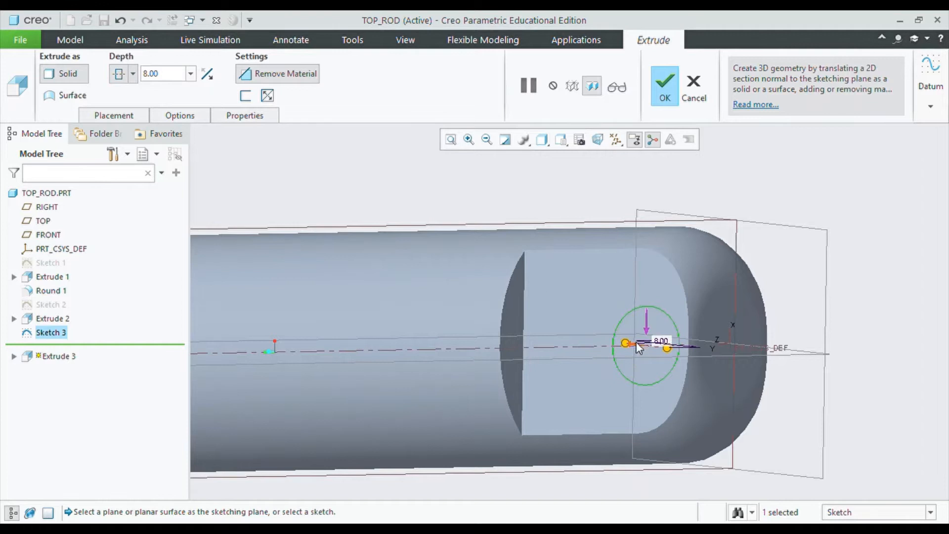
left_click_drag(626, 343, 584, 337)
left_click(661, 75)
- Start a sketch on the FRONT datum plane and draw a circle matching the edge of the rod's cross hole
middle_click_drag(734, 295, 794, 297)
left_click(794, 298)
middle_click_drag(853, 281, 838, 316)
left_click(775, 258)
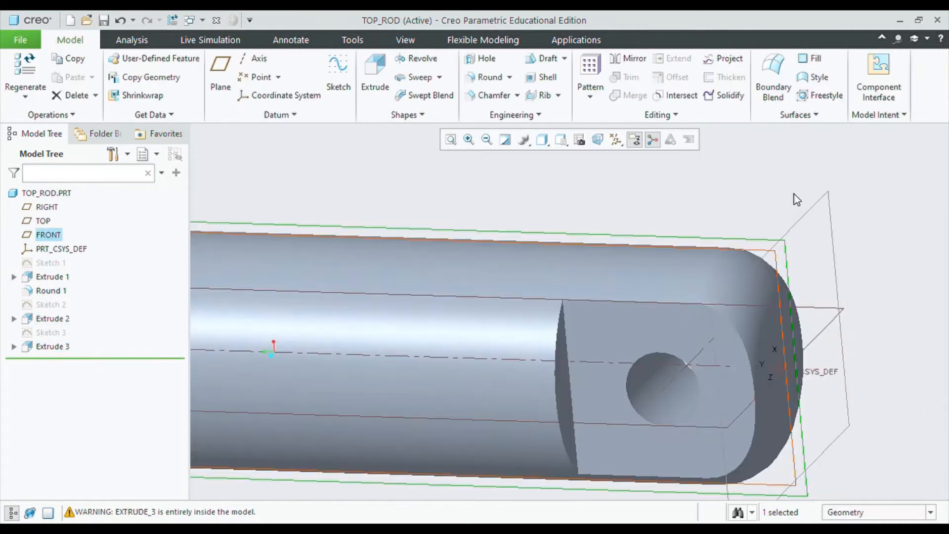
left_click(802, 194)
left_click(598, 140)
scroll(731, 316, "down", 5)
left_click(315, 95)
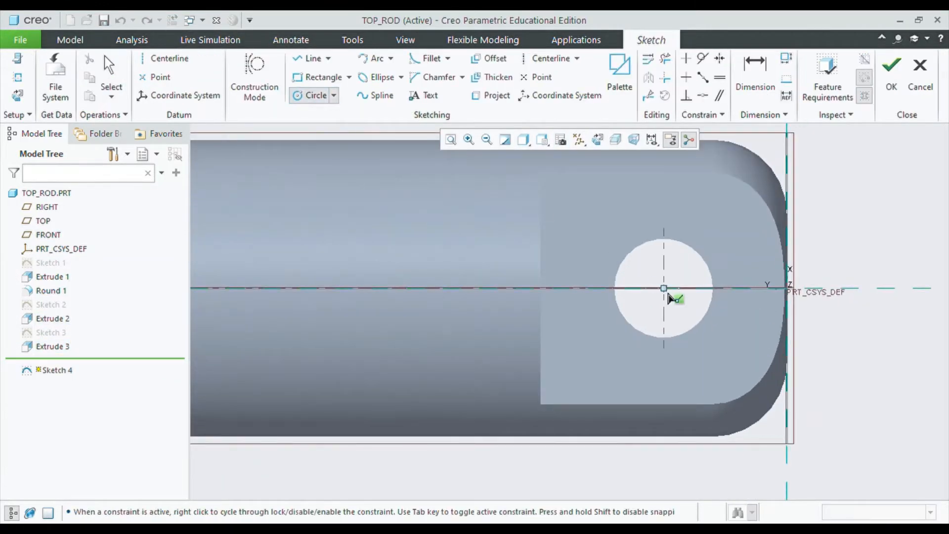
left_click(664, 289)
left_click(697, 324)
- Draw a concentric circle around the cross hole, set its diameter to 18 mm and finish the sketch
left_click(664, 288)
left_click(738, 366)
middle_click(717, 350)
double_click(535, 184)
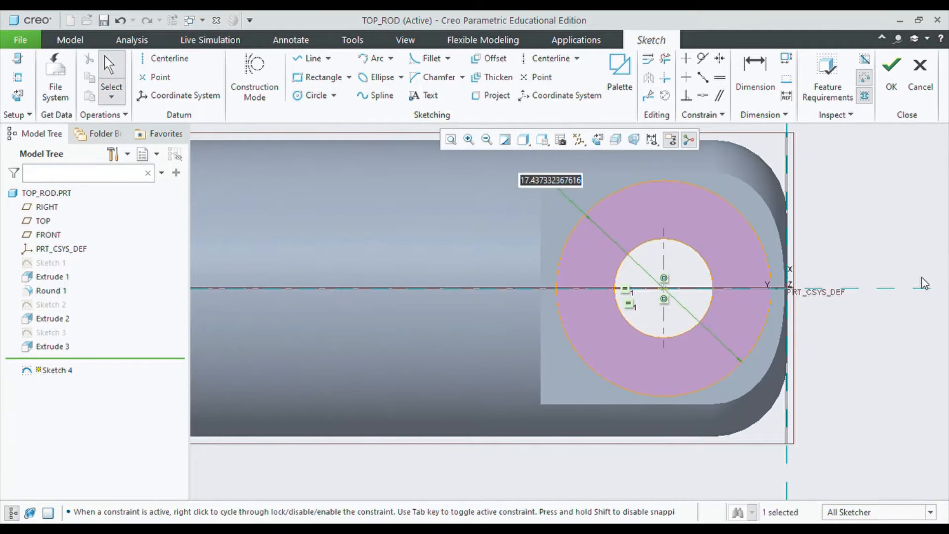
left_click(892, 69)
- Extrude the ring as added solid material, symmetric about the FRONT plane, with a total depth of 25 mm
left_click(381, 81)
left_click(278, 74)
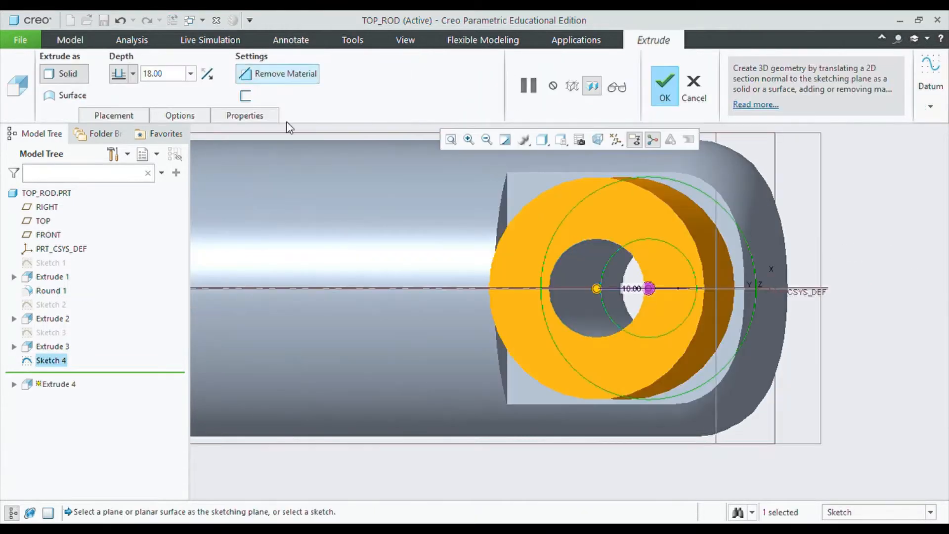
left_click(133, 74)
left_click(120, 107)
double_click(161, 74)
type("25")
key("Return")
middle_click_drag(893, 277, 843, 269)
middle_click(838, 293)
- Sketch a 10 mm diameter circle centred on the rod's unrounded end face and finish the sketch
left_click(451, 140)
middle_click_drag(601, 250, 554, 287)
left_click(315, 95)
left_click(571, 312)
left_click(594, 312)
middle_click(600, 313)
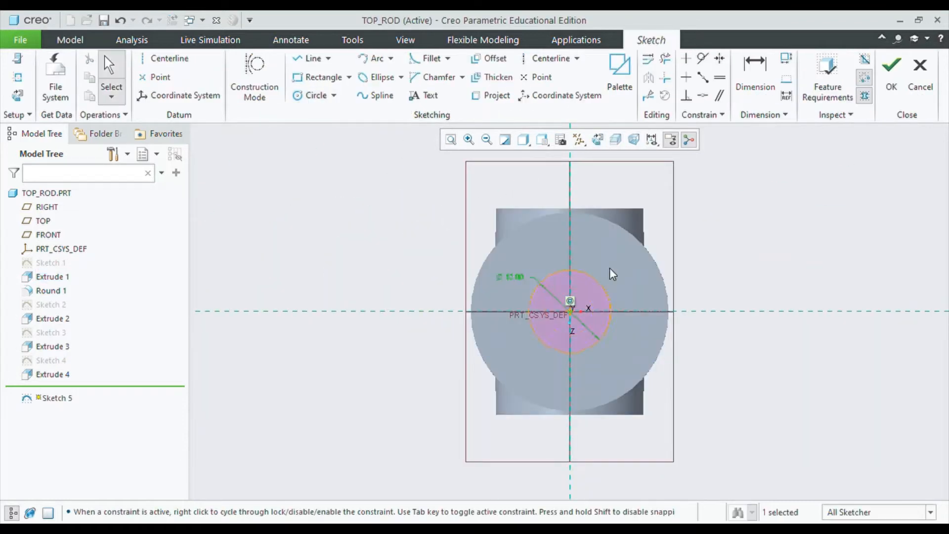
left_click(892, 69)
- Cut the 10 mm circle 75 mm deep into the rod to form an axial bore
left_click(377, 82)
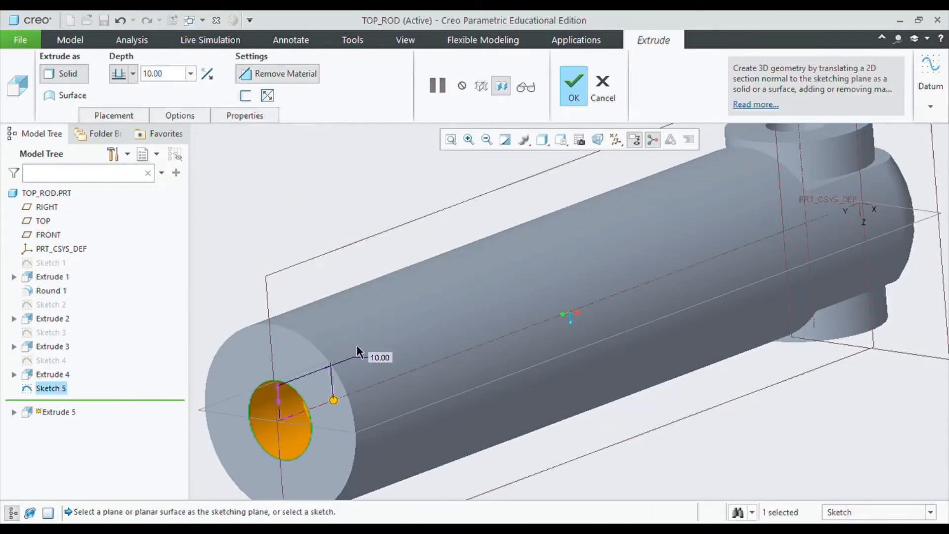
type("75")
key("Return")
left_click(579, 90)
middle_click_drag(435, 196, 781, 374)
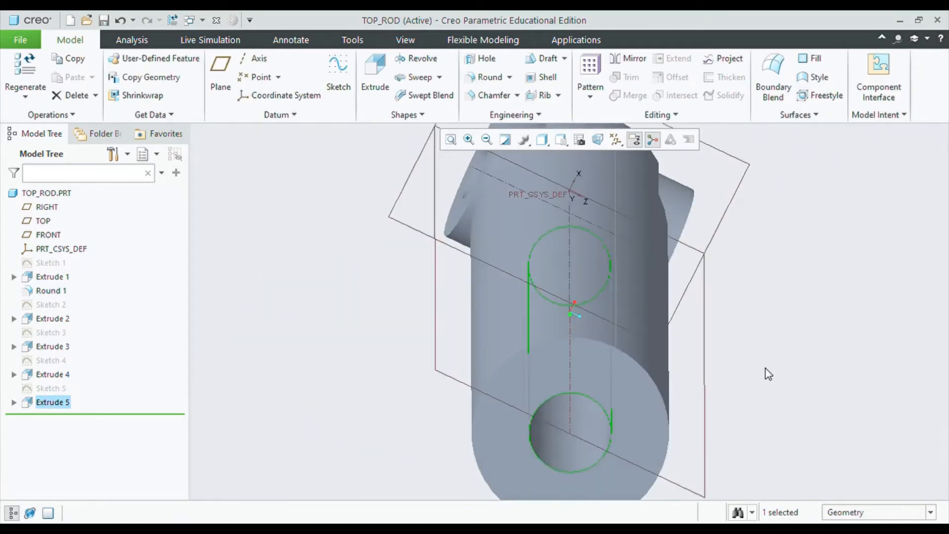
- Sketch a 27 mm diameter circle centred on the rod's bored end face and finish the sketch
left_click(664, 390)
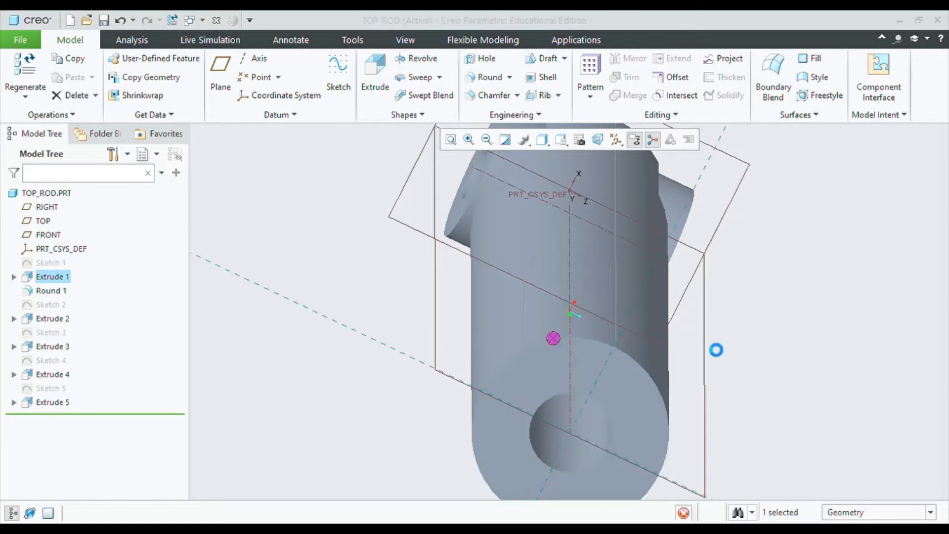
left_click(314, 96)
left_click(570, 311)
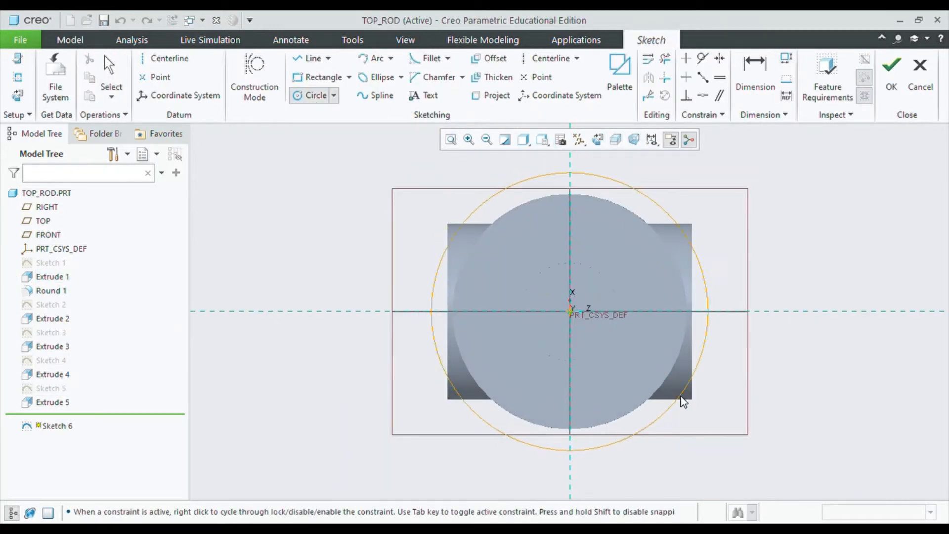
left_click(688, 402)
middle_click(418, 177)
left_click(892, 75)
left_click(372, 82)
middle_click_drag(398, 202, 433, 286)
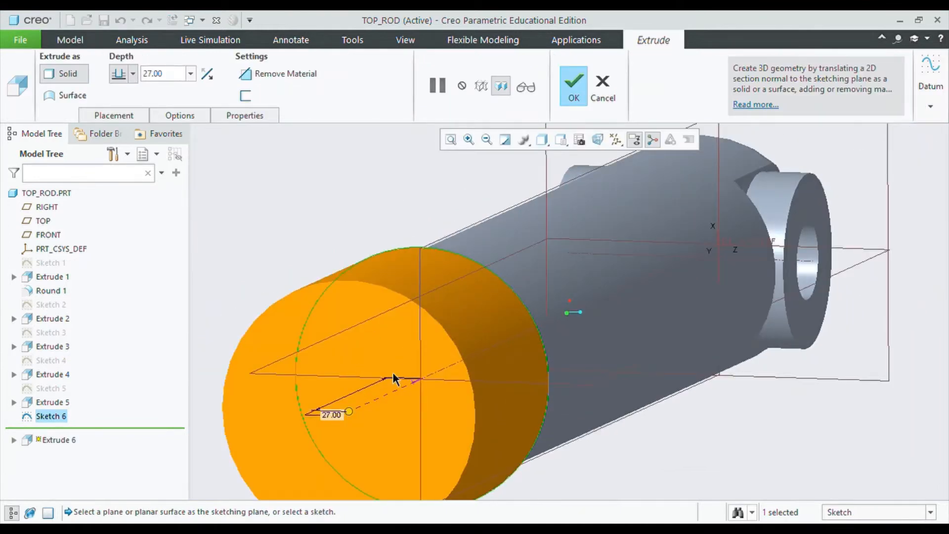
left_click(602, 87)
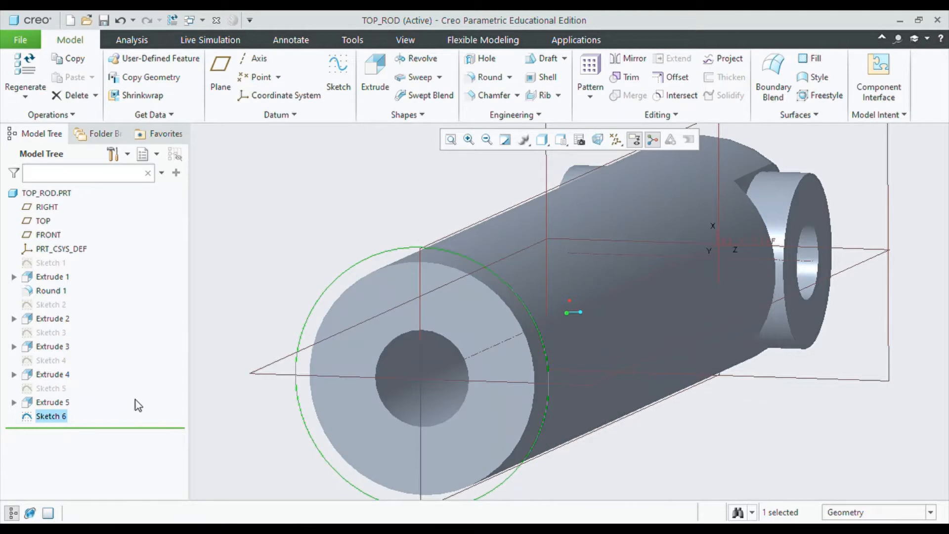
- Add a concentric inner circle matching the bore to the 27 mm circle sketch and finish it
left_click(71, 440)
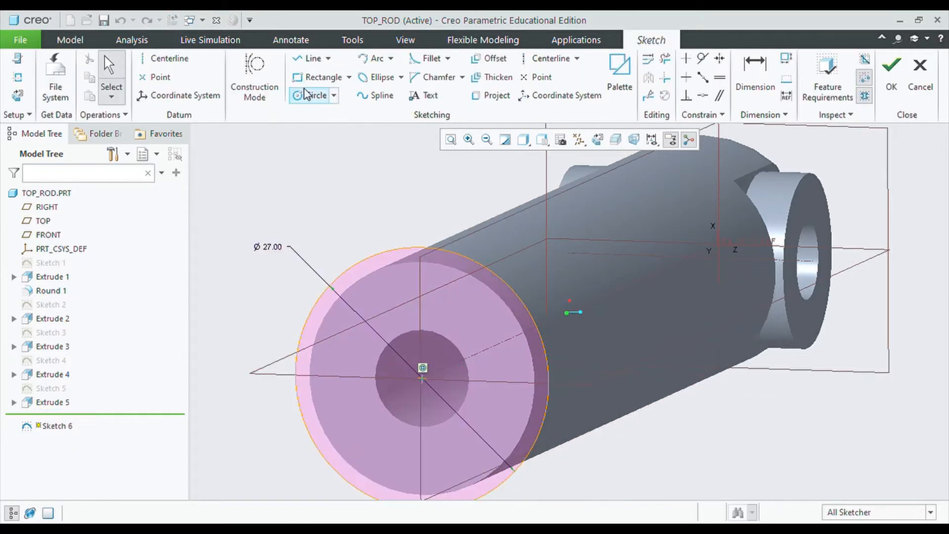
left_click(317, 94)
left_click(422, 379)
middle_click(709, 339)
left_click(893, 71)
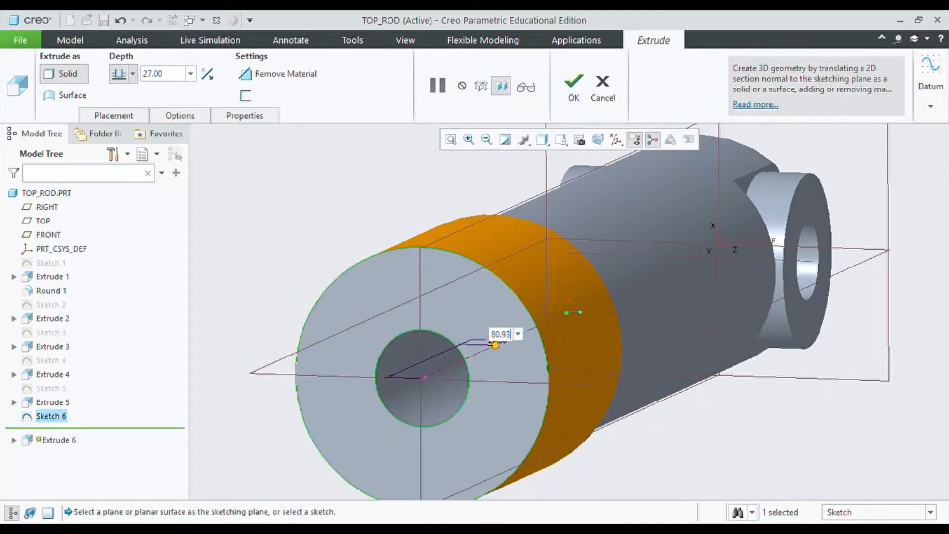
- Extrude the ring sketch 80.93 mm along the rod as added solid material
key("Return")
left_click(574, 102)
- On the RIGHT plane, sketch a line along the full length of the 27 mm section's outer edge and finish the sketch
middle_click_drag(863, 287, 816, 265)
scroll(823, 307, "up", 3)
left_click(798, 246)
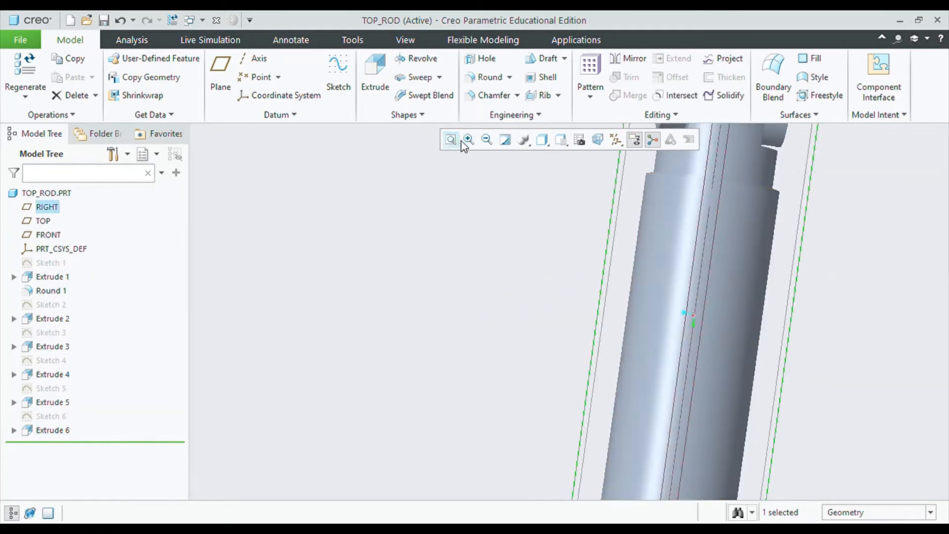
left_click(338, 69)
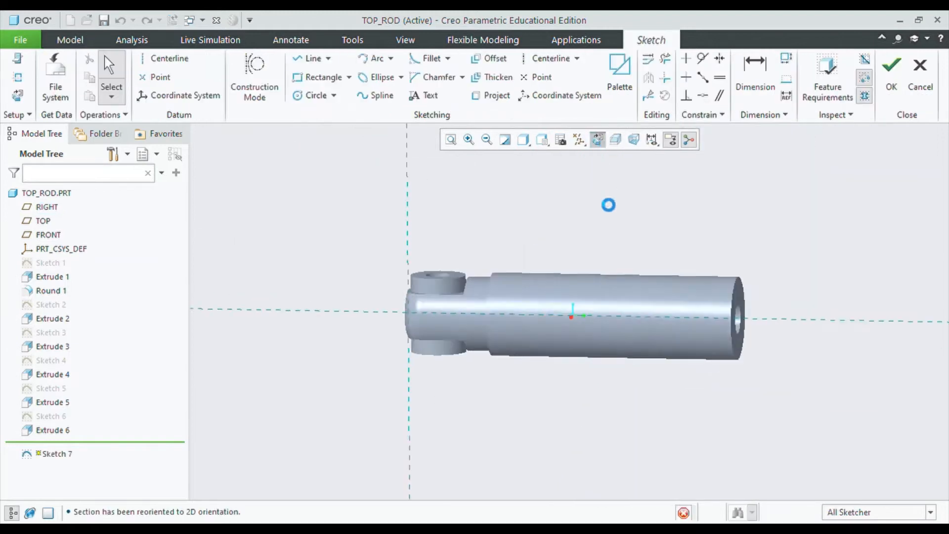
scroll(487, 273, "down", 5)
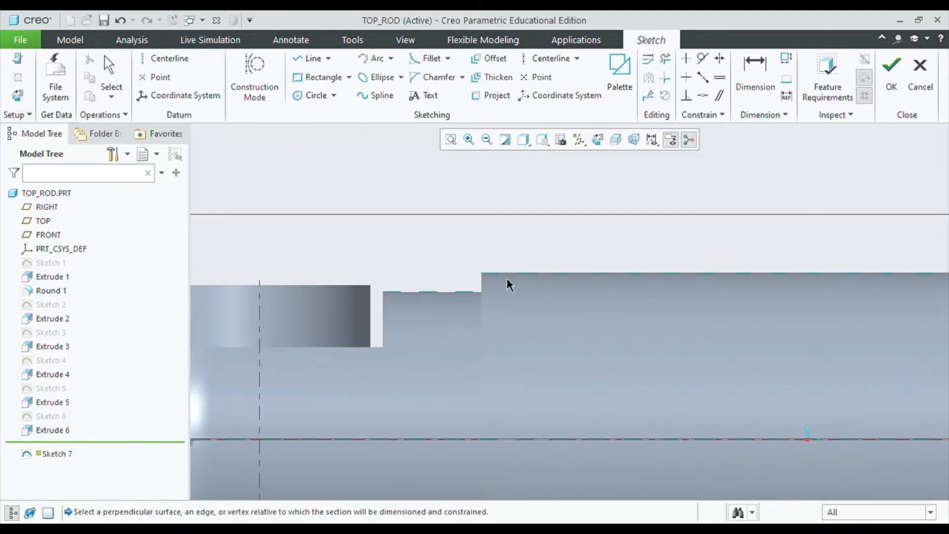
left_click(309, 59)
scroll(933, 277, "up", 5)
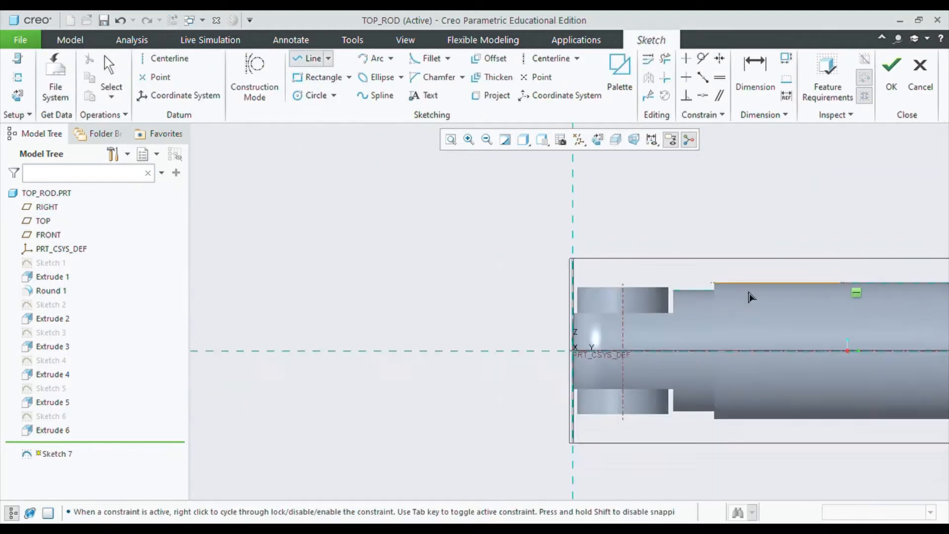
middle_click(937, 239)
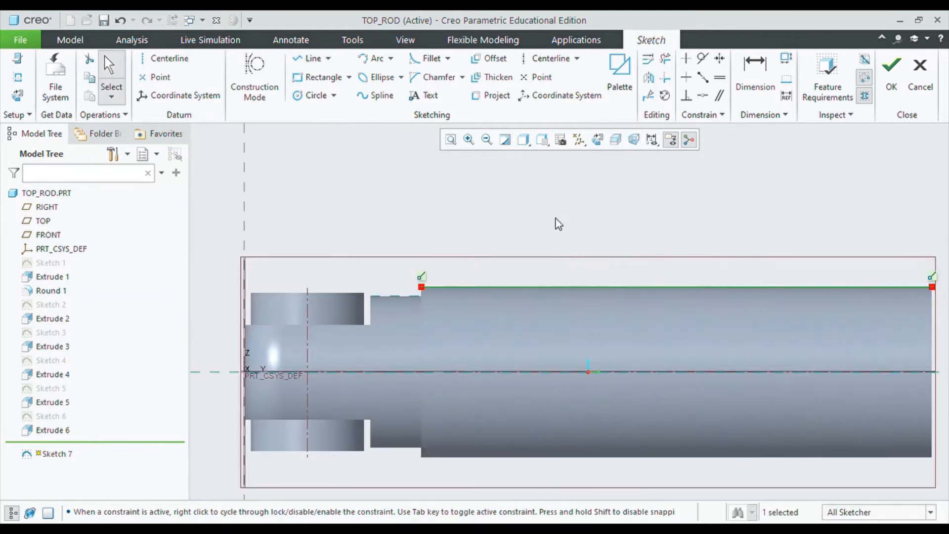
left_click(892, 64)
- Start a Helical Sweep that uses the sketched line as its helix profile, and open its section sketch
left_click(418, 77)
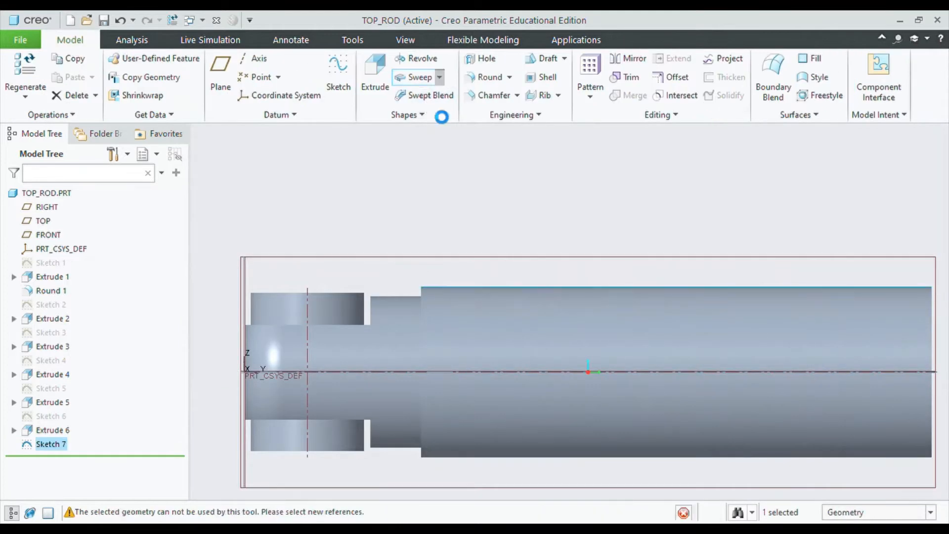
left_click(455, 287)
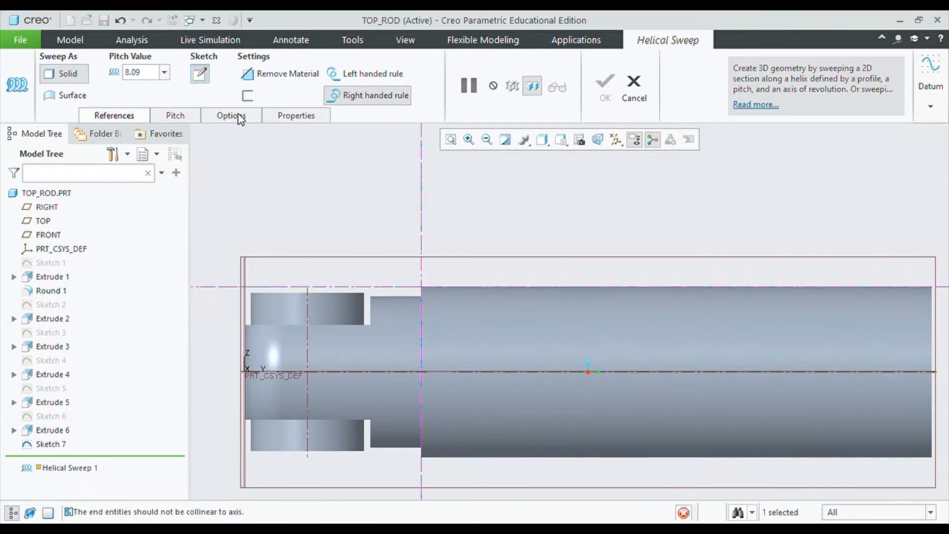
left_click(200, 73)
- Draw a closed triangle at the start of the helix profile, with its base on the rod's outer edge and its tip inside
scroll(531, 376, "up", 3)
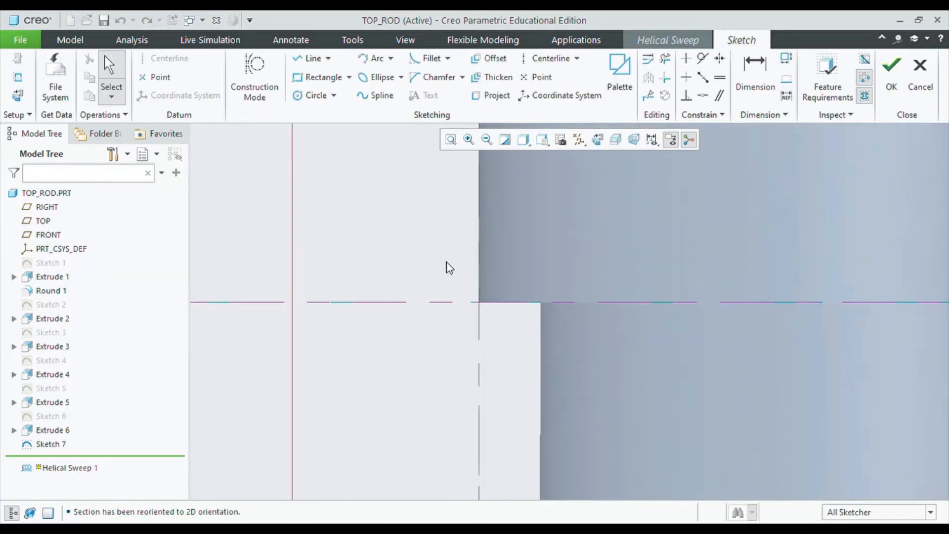
key("l")
left_click(484, 302)
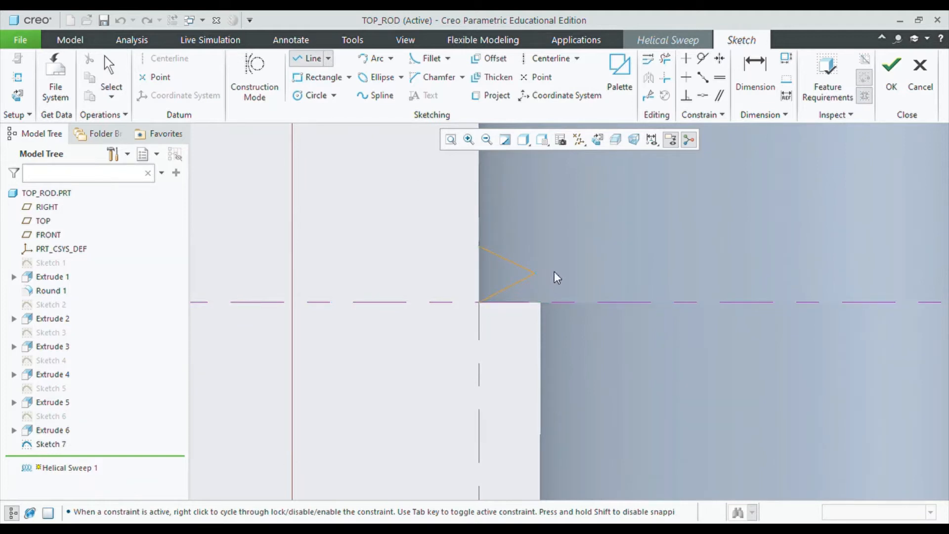
middle_click(547, 272)
- Dimension the triangle with a 60-degree tip angle and a 2 mm base, and add a horizontal centerline through its tip
key("d")
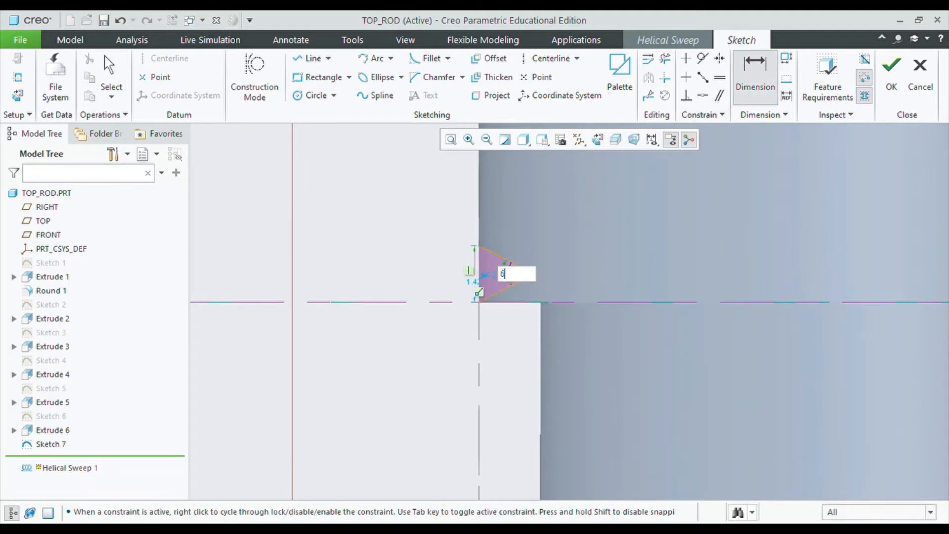
left_click(719, 78)
left_click(547, 256)
left_click(478, 257)
middle_click(479, 257)
- Make the triangle's two slanted sides equal and finish the section sketch
left_click(720, 78)
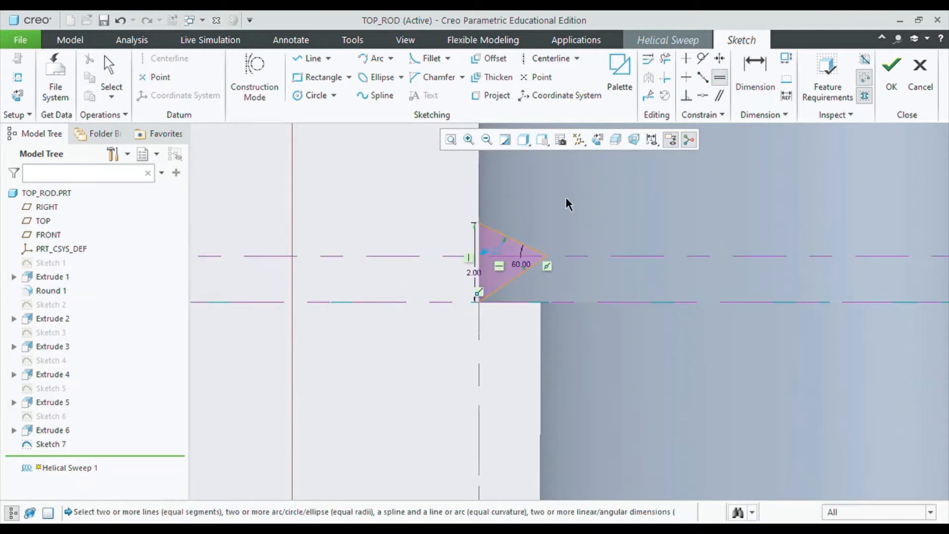
left_click(509, 286)
middle_click(602, 260)
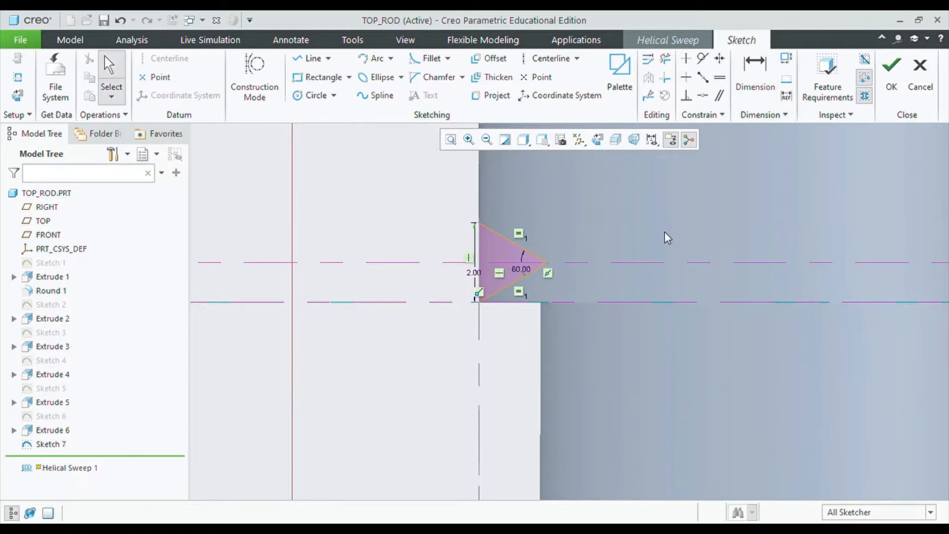
left_click(893, 74)
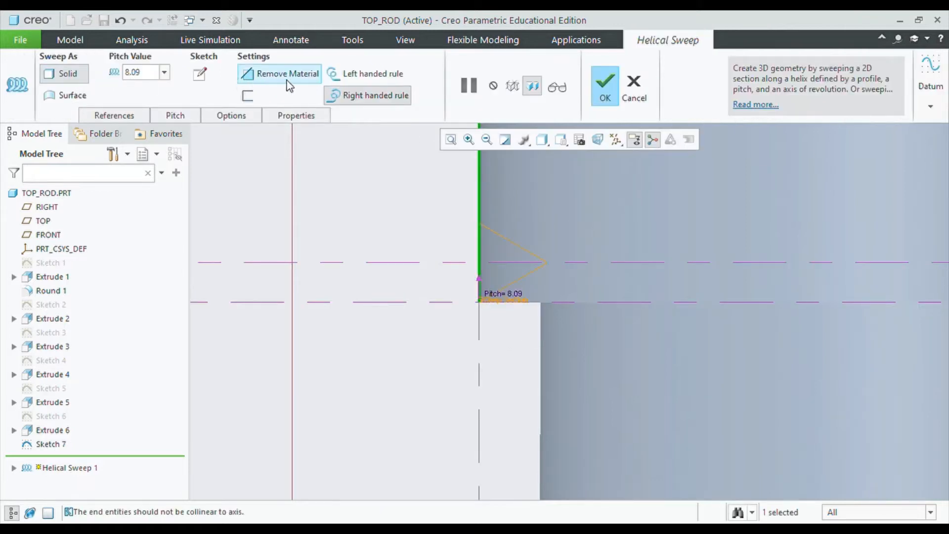
- Set the helical sweep's pitch to 3 mm and preview the feature
left_click(179, 117)
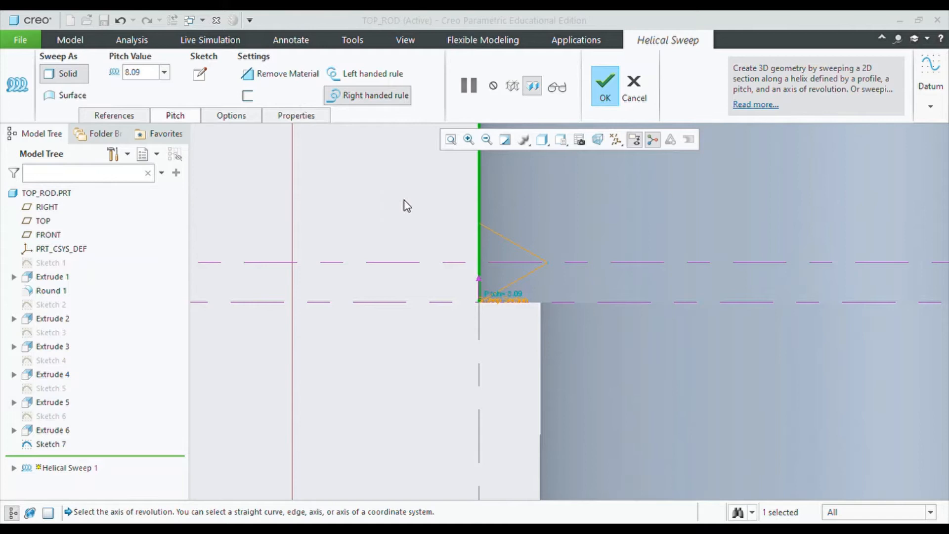
left_click(551, 88)
left_click(553, 88)
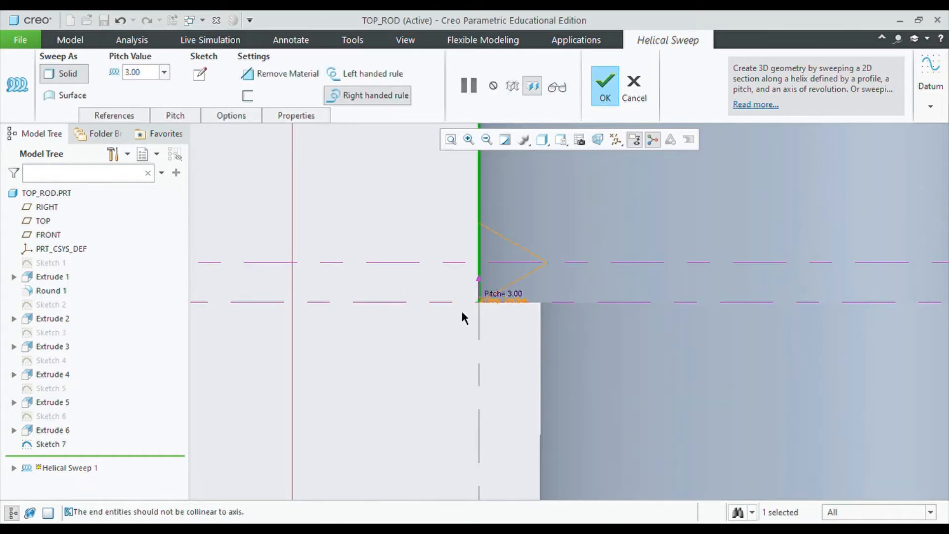
- Examine the helical sweep preview at both ends of the 27 mm section
scroll(462, 316, "up", 10)
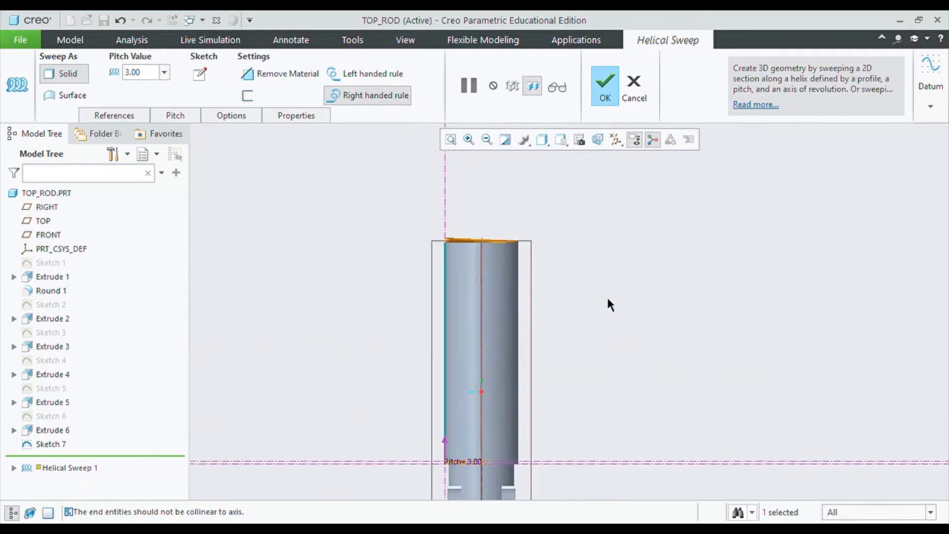
scroll(608, 299, "up", 2)
scroll(503, 258, "down", 3)
scroll(543, 301, "down", 8)
middle_click_drag(544, 301, 536, 354)
scroll(445, 373, "down", 8)
scroll(496, 439, "up", 10)
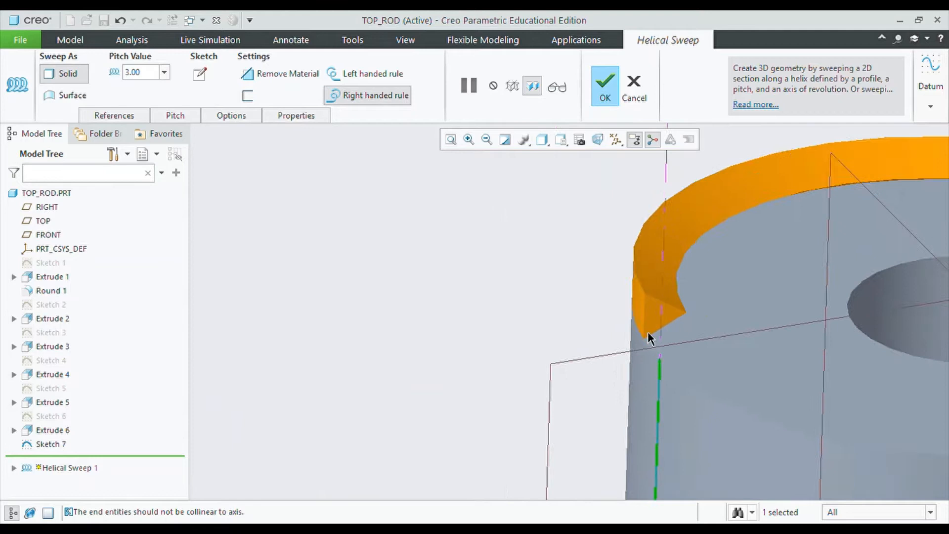
scroll(693, 381, "down", 5)
scroll(719, 295, "down", 6)
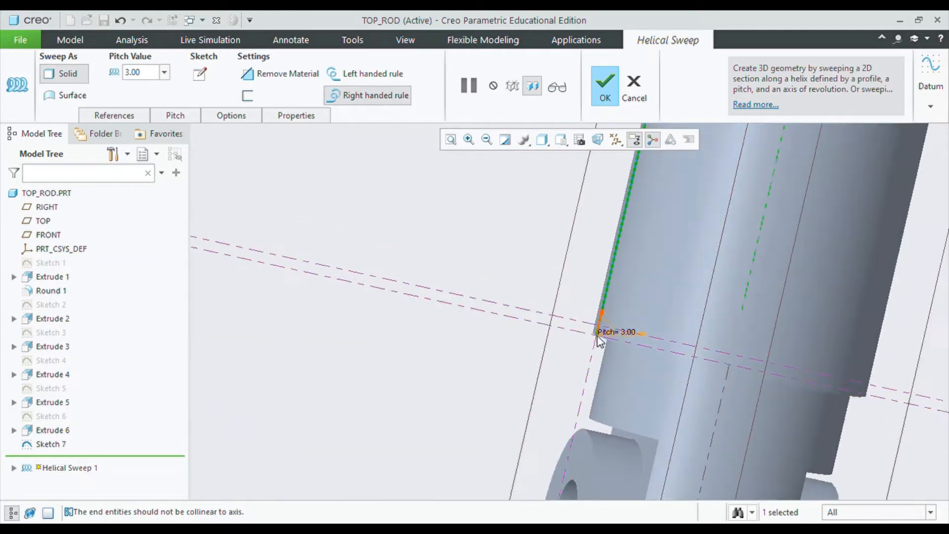
- Switch the helical sweep to remove material and complete the thread cut
left_click(266, 79)
scroll(572, 364, "up", 8)
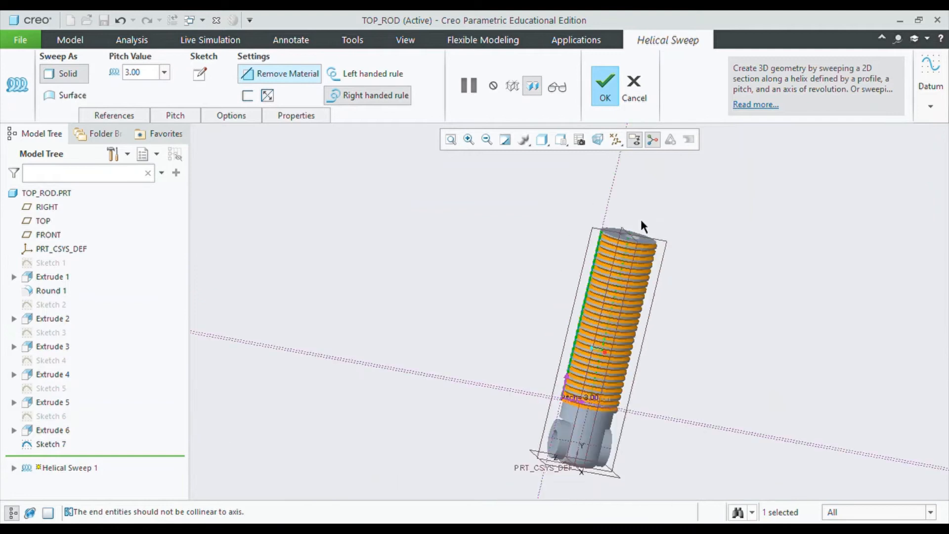
scroll(629, 249, "down", 5)
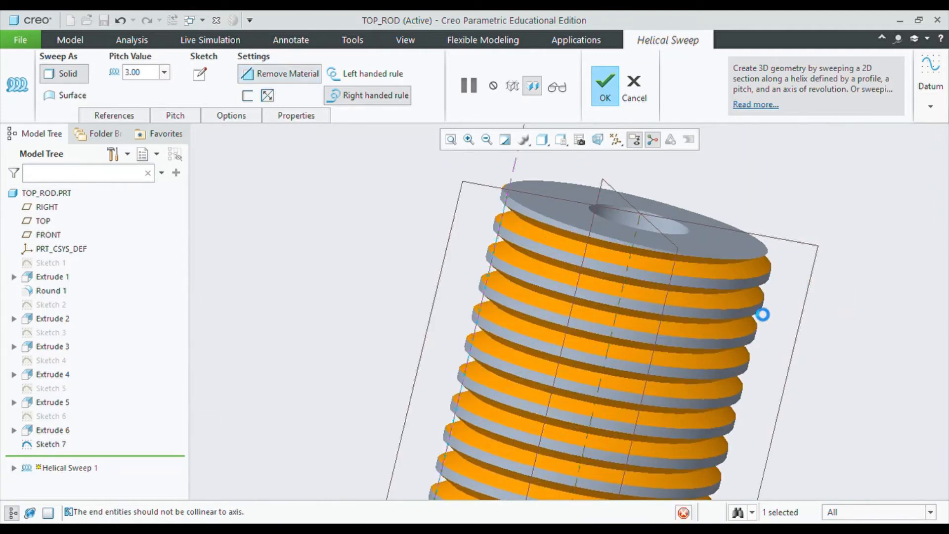
scroll(779, 309, "up", 7)
scroll(663, 347, "down", 6)
scroll(591, 480, "up", 6)
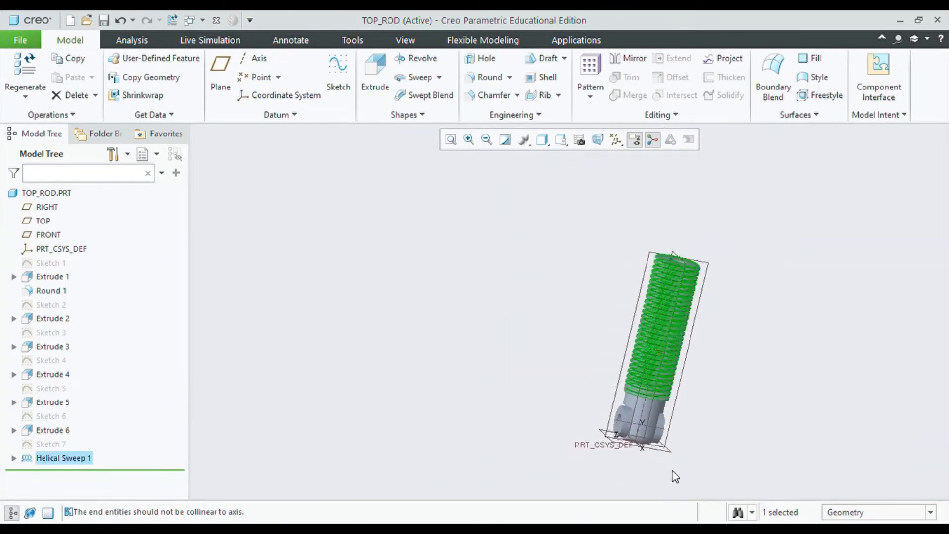
- Try to apply the current appearance to all surfaces of the ringed head, including the cross hole
scroll(616, 361, "down", 10)
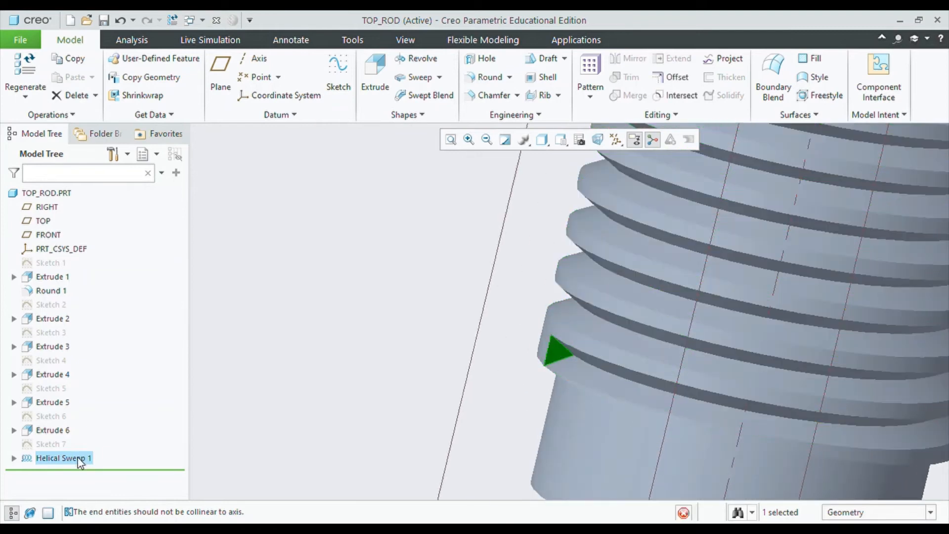
scroll(299, 326, "up", 8)
mouse_move(706, 433)
middle_mouse_down()
mouse_move(793, 279)
mouse_move(840, 282)
mouse_move(590, 182)
middle_mouse_up()
left_click(405, 40)
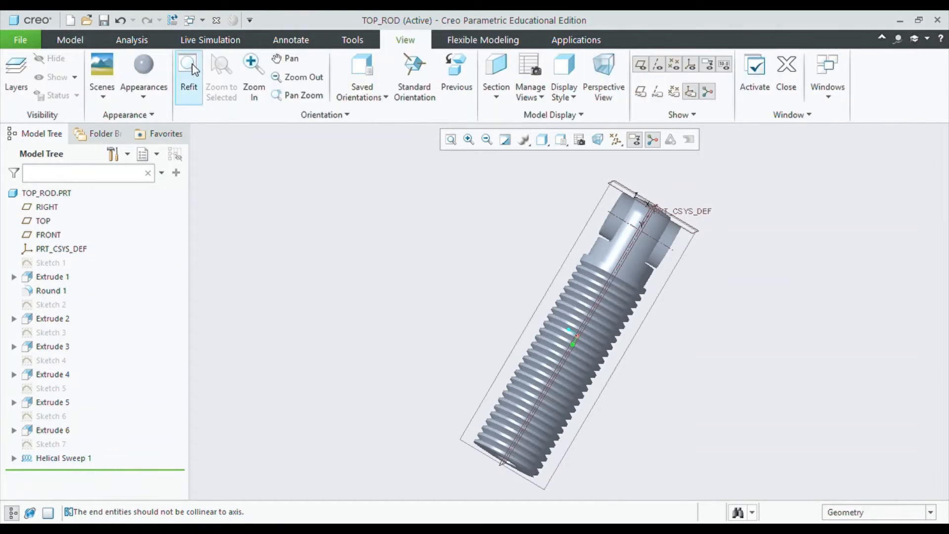
left_click(145, 67)
left_click(611, 251)
left_click(662, 238, "ctrl")
middle_click_drag(682, 277, 768, 345)
left_click(627, 228, "ctrl")
left_click(638, 237, "ctrl")
left_click(636, 305, "ctrl")
left_click(613, 296, "ctrl")
left_click(646, 253, "ctrl")
left_click(661, 262, "ctrl")
scroll(663, 263, "down", 3)
scroll(650, 237, "down", 2)
left_click(634, 195, "ctrl")
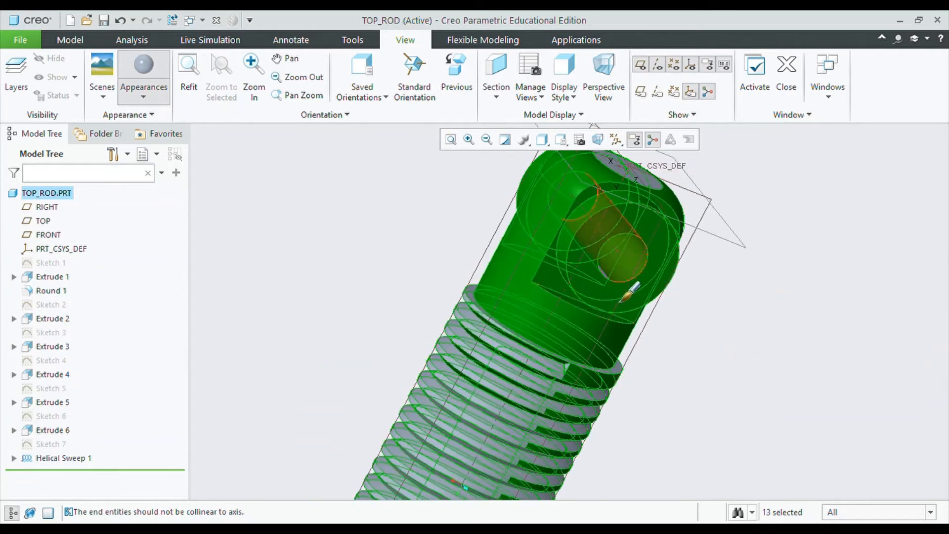
scroll(621, 302, "up", 3)
left_click(615, 285, "ctrl")
middle_click_drag(615, 285, 882, 61)
left_click(602, 226, "ctrl")
middle_click_drag(602, 226, 814, 165)
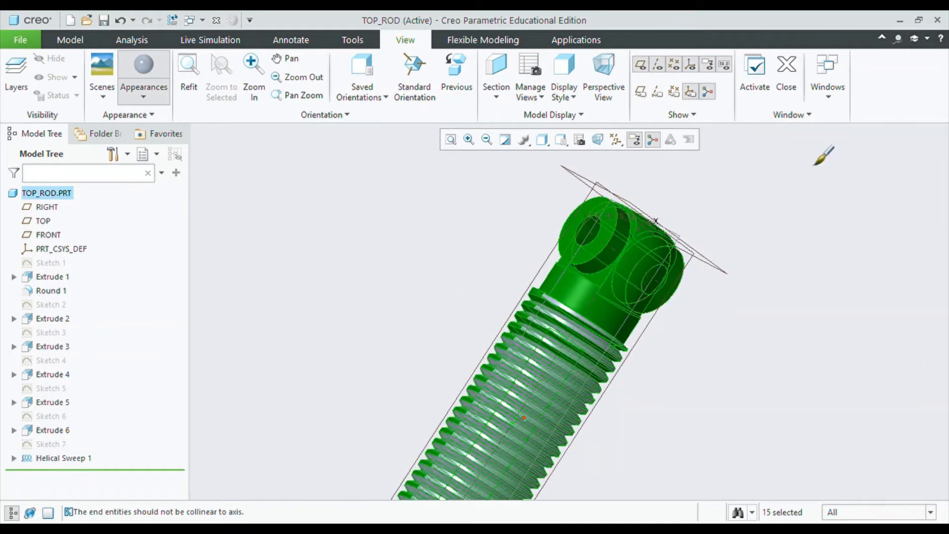
left_click(873, 58)
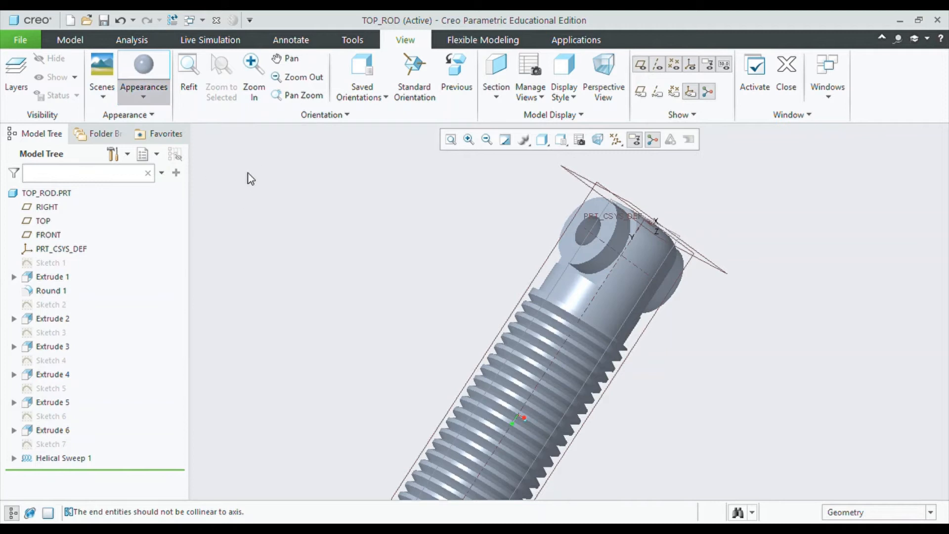
- Apply the white appearance to the main outer surfaces of the ringed head
left_click(612, 221)
left_click(576, 289, "ctrl")
left_click(631, 282, "ctrl")
left_click(873, 58)
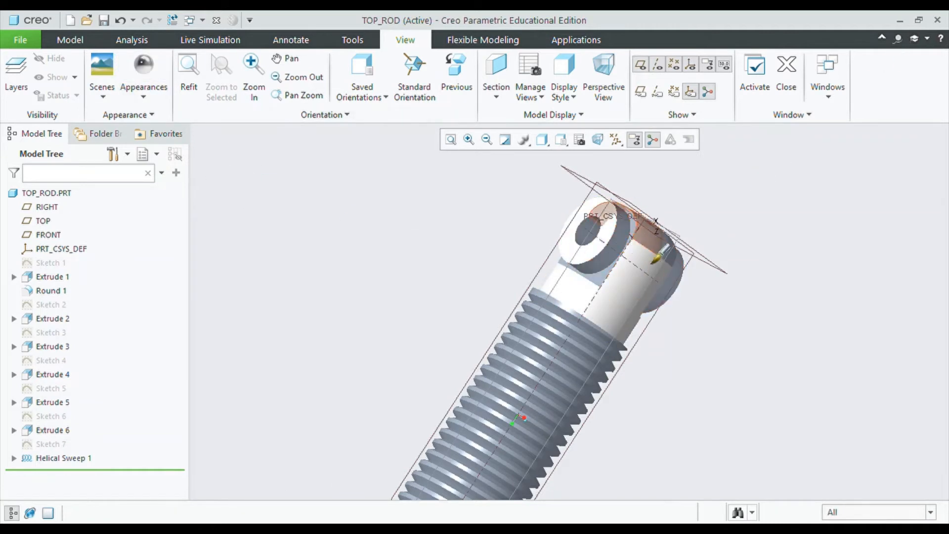
- Apply the white appearance to the remaining uncoloured faces around the ringed head
left_click(651, 245)
left_click(620, 244, "ctrl")
middle_click_drag(716, 249, 685, 265)
left_click(612, 259, "ctrl")
left_click(570, 320, "ctrl")
left_click(644, 243, "ctrl")
middle_click_drag(692, 218, 665, 284)
left_click(678, 309, "ctrl")
middle_click_drag(734, 315, 728, 236)
left_click(882, 64)
- Apply an appearance to the threaded end's flat face and the bore's inner surfaces
middle_click_drag(786, 277, 692, 332)
left_click(144, 94)
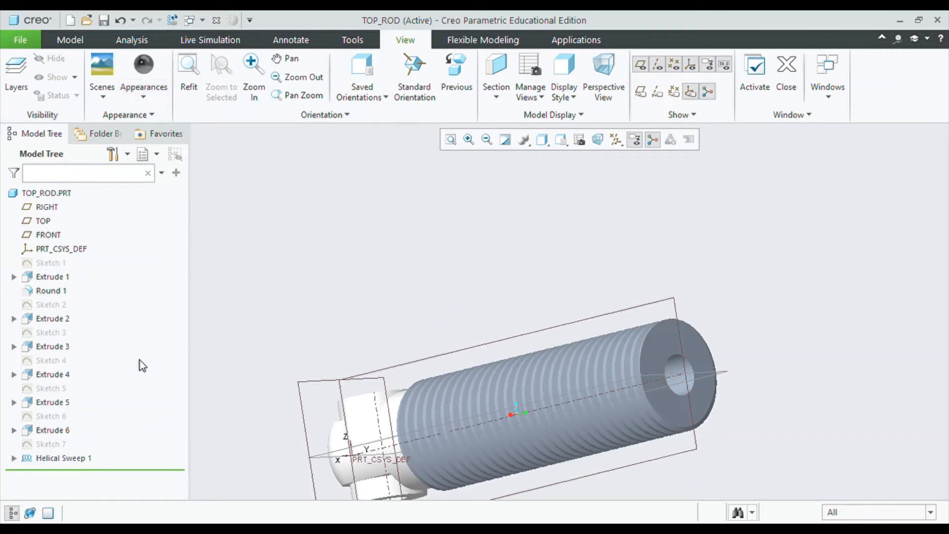
left_click(657, 365)
middle_click_drag(658, 363, 667, 390)
left_click(669, 388, "ctrl")
left_click(665, 399, "ctrl")
left_click(883, 64)
- Apply the current appearance to the helical flank surfaces along the rod's threaded section
middle_click_drag(773, 324, 818, 327)
scroll(728, 341, "down", 5)
left_click(728, 330)
left_click(613, 291, "ctrl")
left_click(464, 299, "ctrl")
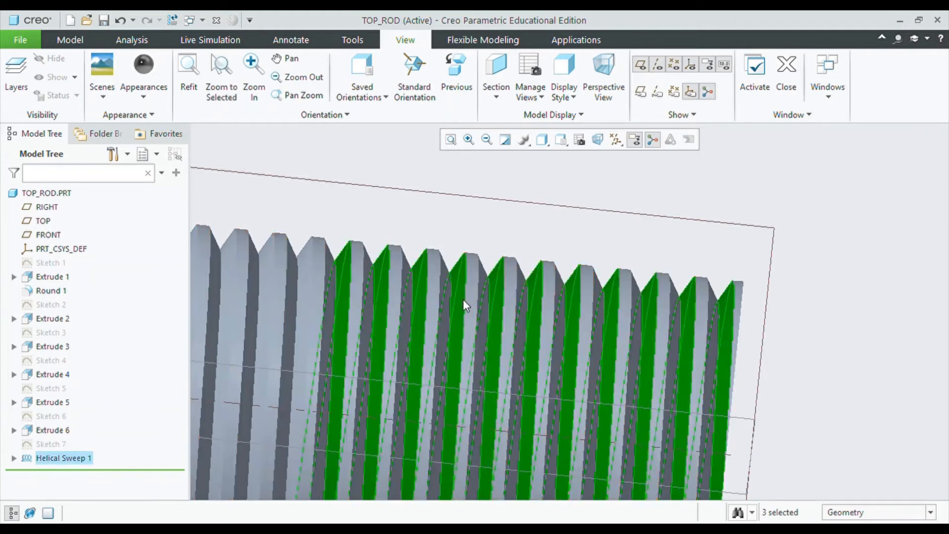
left_click(276, 297, "ctrl")
scroll(808, 275, "up", 5)
scroll(601, 220, "down", 5)
left_click(555, 249, "ctrl")
left_click(454, 250, "ctrl")
left_click(401, 245, "ctrl")
left_click(147, 61)
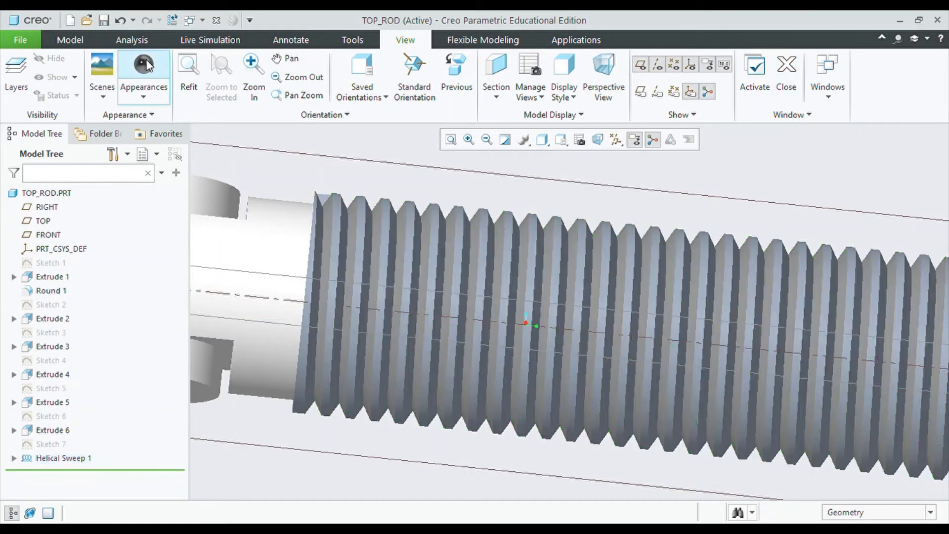
- Apply the current appearance to the remaining helical surfaces of the thread, from the open end to the head
middle_click_drag(539, 210, 494, 225)
left_click(495, 226)
left_click(147, 65)
mouse_move(875, 291)
middle_mouse_down()
mouse_move(912, 292)
mouse_move(855, 323)
mouse_move(865, 317)
middle_mouse_up()
left_click(617, 347)
middle_click_drag(616, 347, 729, 341)
left_click(700, 336, "ctrl")
left_click(641, 326, "ctrl")
left_click(554, 305, "ctrl")
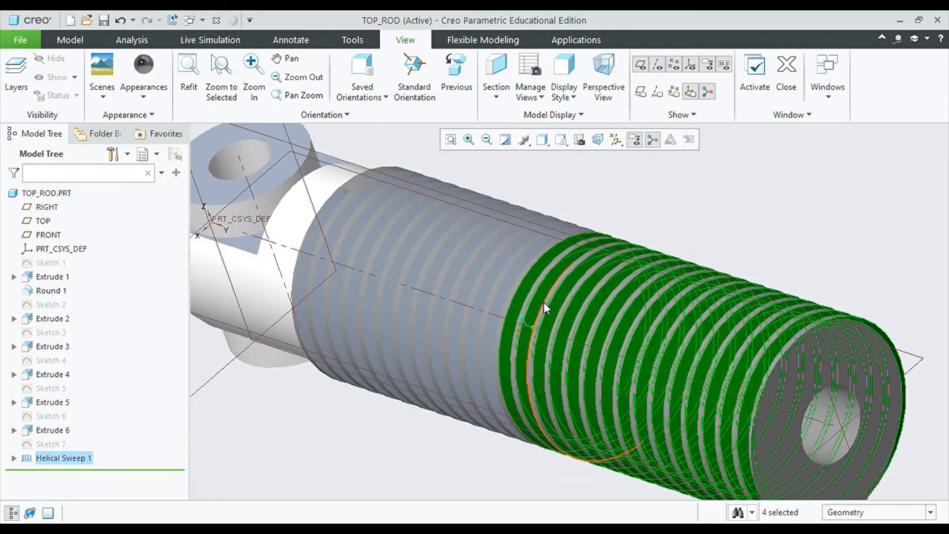
left_click(474, 278, "ctrl")
left_click(421, 261, "ctrl")
left_click(383, 250, "ctrl")
left_click(145, 65)
- Apply the current appearance to one more surface of the rod and a newly chosen appearance to three others
middle_click_drag(682, 228, 840, 246)
left_click(408, 182)
left_click(145, 67)
mouse_move(559, 223)
middle_mouse_down()
mouse_move(754, 246)
mouse_move(460, 179)
middle_mouse_up()
left_click(154, 99)
left_click(260, 174)
left_click(401, 247)
left_click(346, 212, "ctrl")
left_click(302, 183, "ctrl")
left_click(841, 89)
- Examine the coloured rod from different angles in Render Studio
middle_click_drag(771, 203, 742, 128)
left_click(576, 39)
scroll(749, 242, "down", 4)
mouse_move(749, 242)
middle_mouse_down()
mouse_move(721, 258)
mouse_move(767, 241)
middle_mouse_up()
middle_click_drag(704, 255, 643, 297, "shift")
scroll(648, 327, "up", 2)
left_click(343, 74)
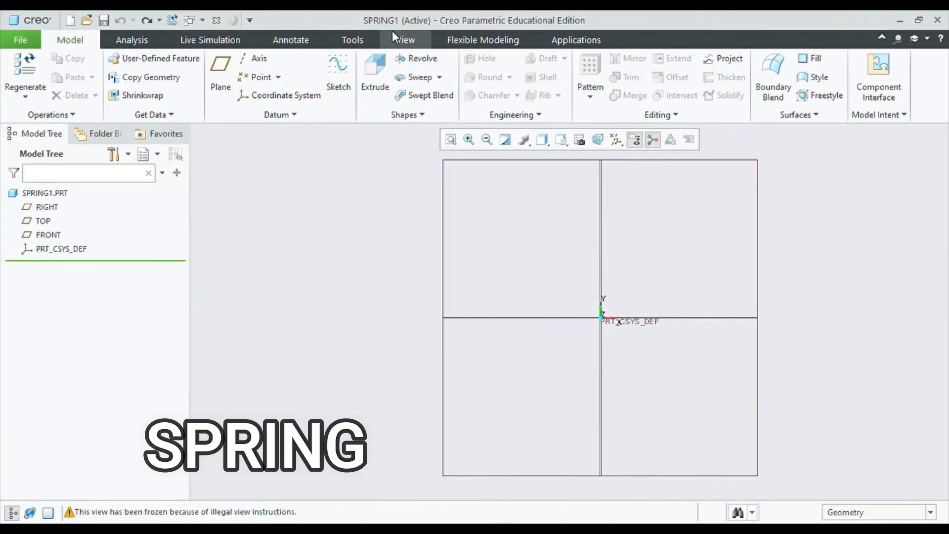
- In the SPRING1 part, sketch a vertical line 99.90 mm long from the horizontal reference and set its offset from the vertical axis
left_click(338, 79)
left_click(601, 346)
middle_click(606, 373)
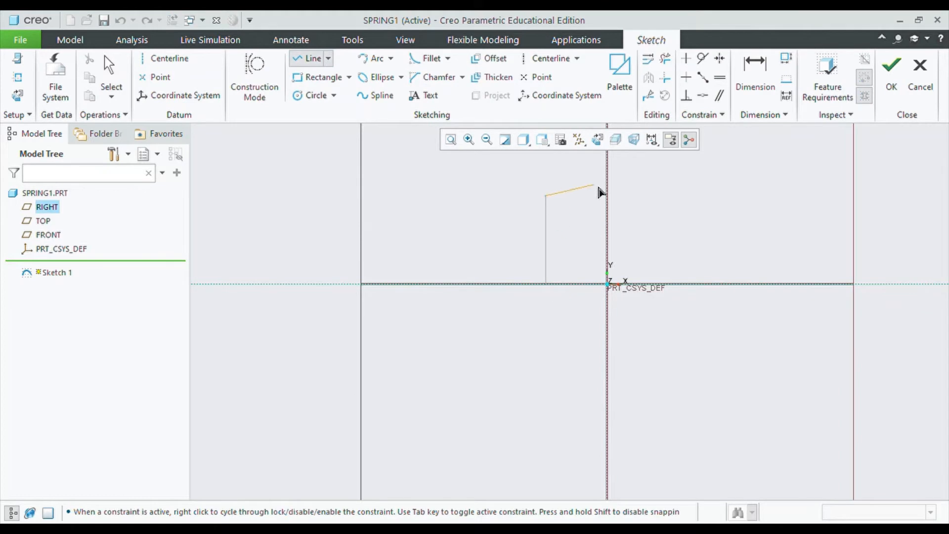
middle_click(599, 187)
middle_click(598, 187)
key("Return")
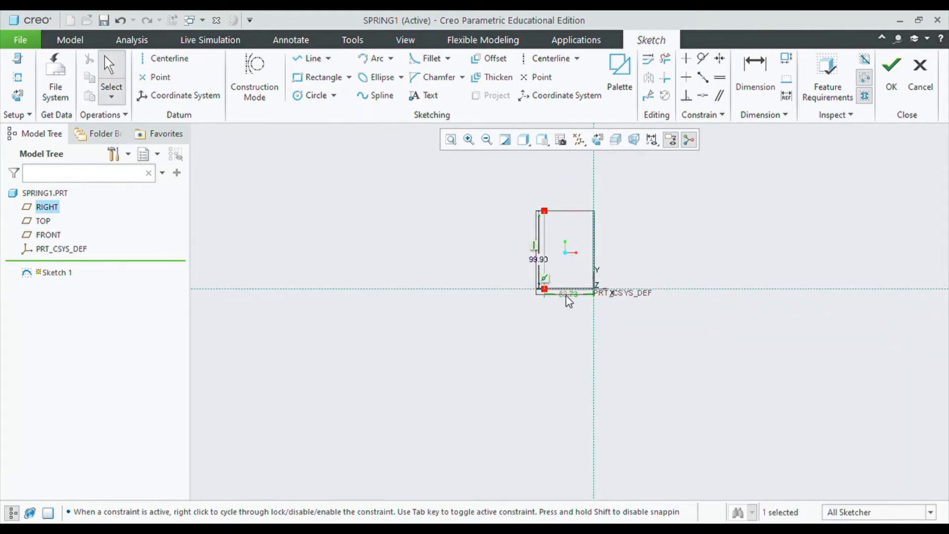
left_click(891, 74)
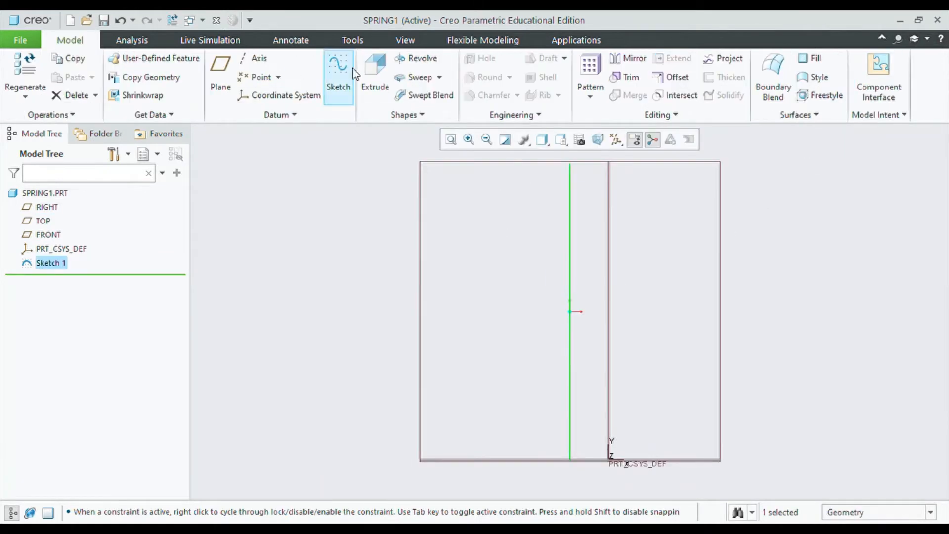
- Start a solid helical sweep with the sketched line as helix profile and the coordinate system's Y axis as axis of revolution
left_click(426, 117)
left_click(571, 362)
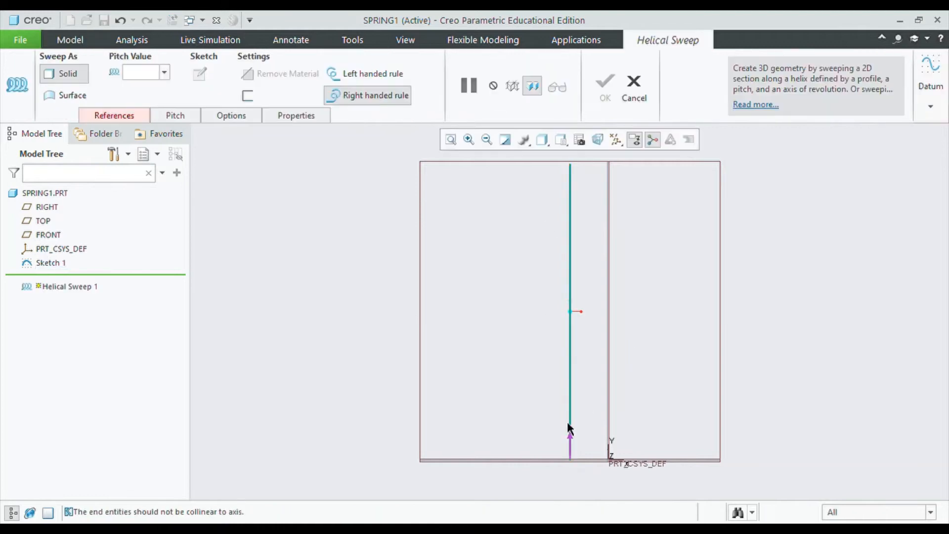
left_click(611, 441)
- Sketch the sweep section as a 7.2 mm diameter circle on the horizontal reference, touching the lower end of the helix profile
left_click(199, 74)
scroll(570, 463, "down", 5)
scroll(561, 420, "down", 6)
scroll(547, 365, "down", 2)
left_click(311, 95)
left_click(471, 391)
left_click(543, 399)
middle_click(539, 393)
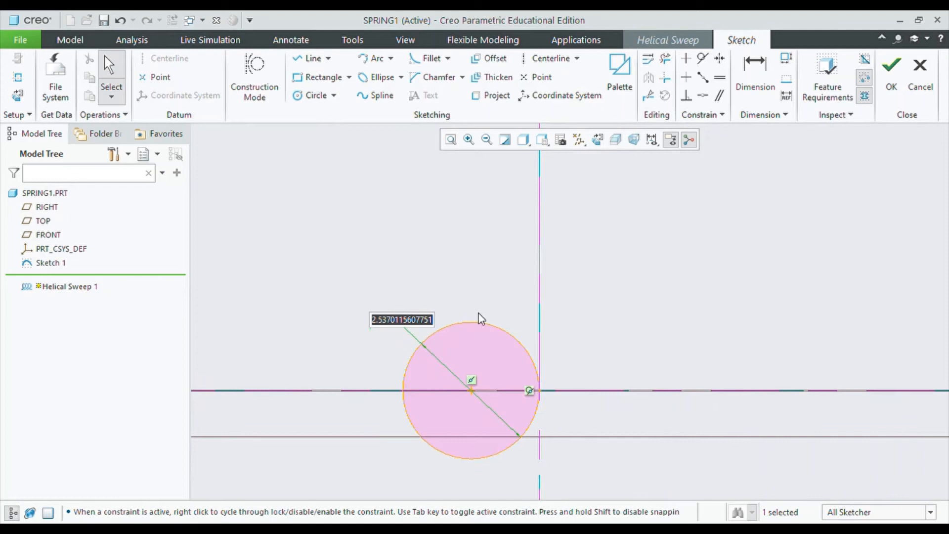
type("7.2")
key("Return")
scroll(598, 336, "up", 6)
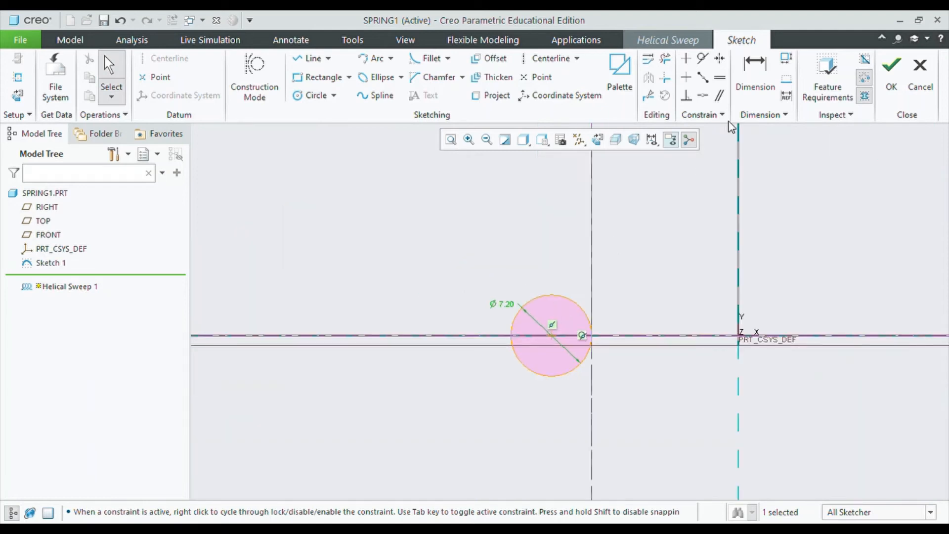
- Finish the section and complete the right-handed helical sweep with a pitch of 9.99 mm
left_click(892, 72)
scroll(642, 327, "up", 6)
mouse_move(648, 253)
middle_mouse_down("shift")
mouse_move(600, 327)
mouse_move(704, 280)
middle_mouse_up("shift")
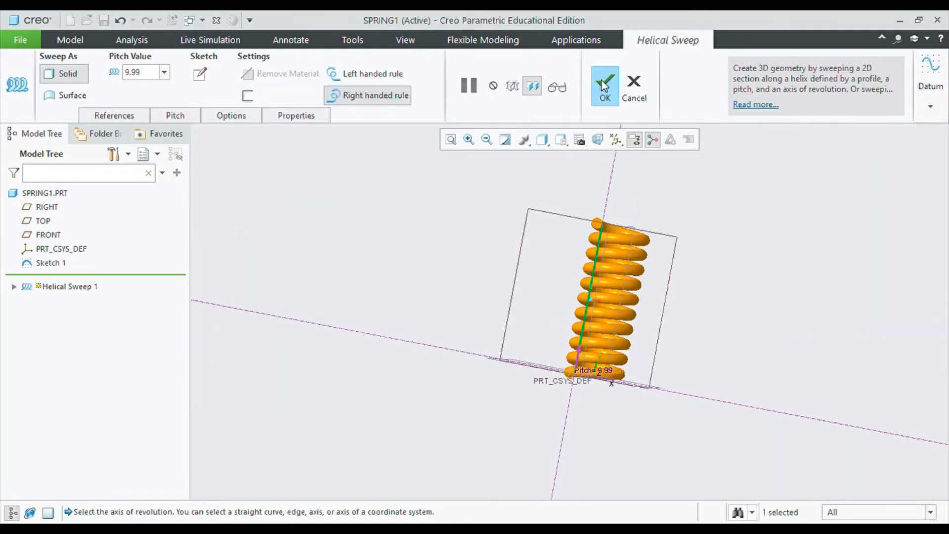
left_click(613, 94)
- Start a sketch on the TOP plane at the spring's base and orient it parallel to the screen
middle_click_drag(697, 247, 780, 276)
middle_click_drag(595, 307, 553, 314)
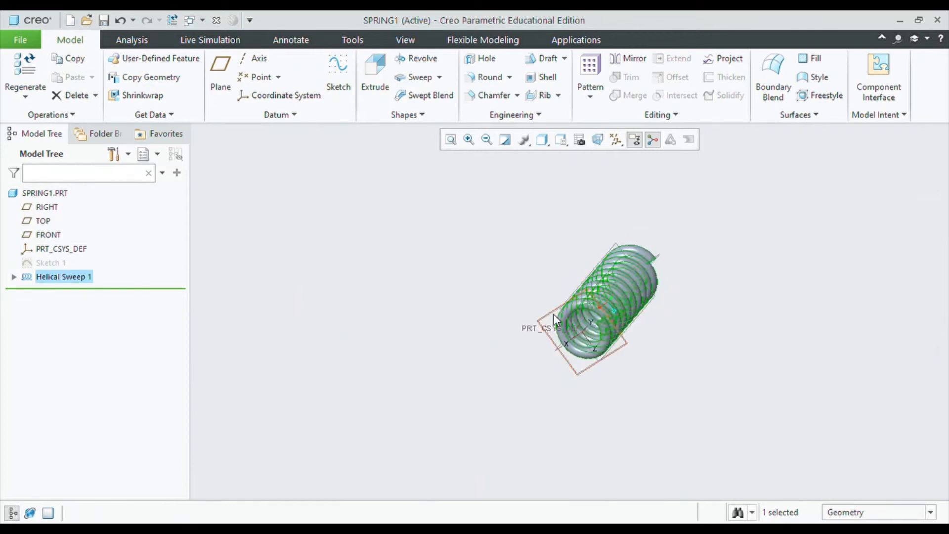
left_click(554, 313)
middle_click_drag(689, 322, 710, 277)
left_click(597, 140)
left_click(321, 78)
left_click(435, 168)
left_click(711, 463)
key("ctrl+z")
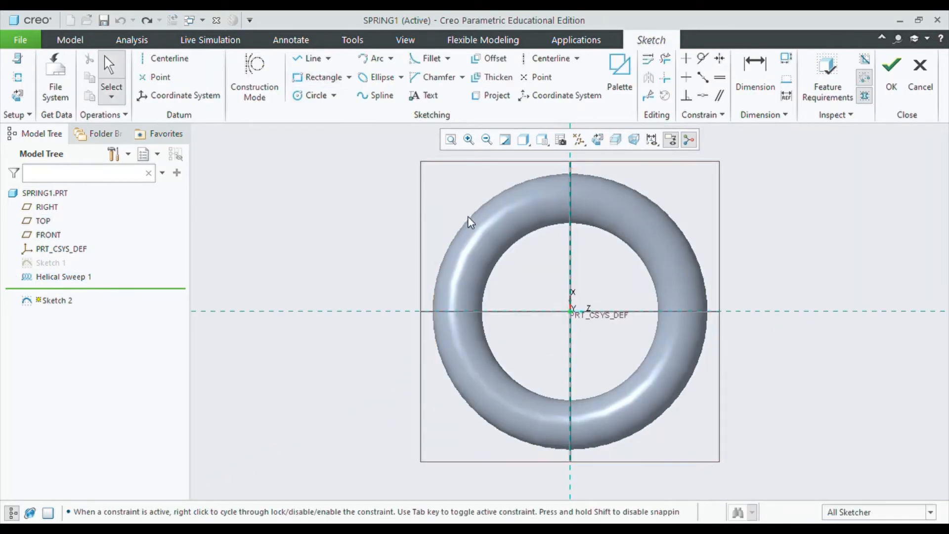
- Sketch a circle centred on the origin and larger than the spring's outer diameter, and finish the sketch
left_click(317, 95)
left_click(570, 311)
left_click(697, 440)
left_click(892, 73)
- Extrude the circle 52.60 mm outward with Remove Material to cut the spring's base end flat
mouse_move(907, 237)
middle_mouse_down()
mouse_move(869, 273)
mouse_move(791, 297)
middle_mouse_up()
left_click(375, 74)
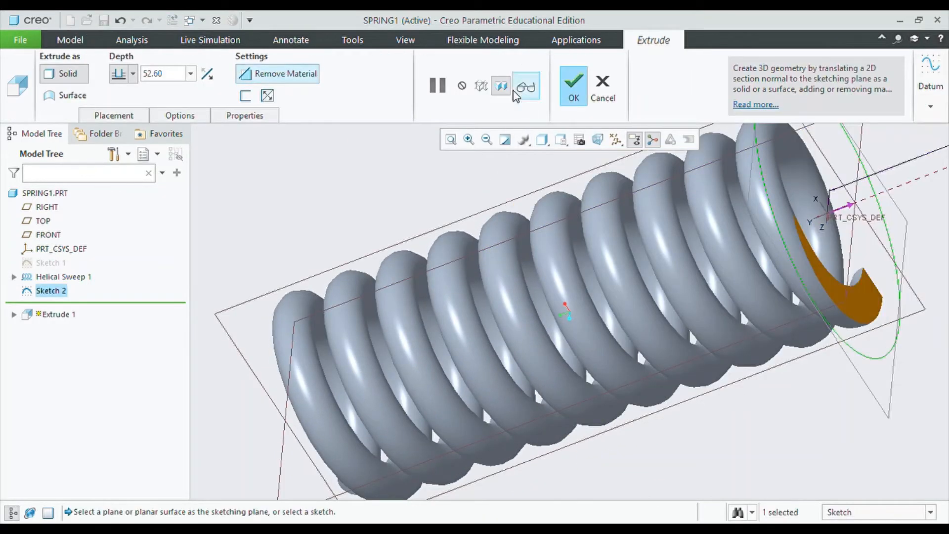
left_click(574, 86)
- Create a datum plane offset from the TOP plane at the opposite end of the spring
middle_click_drag(456, 197, 824, 189)
left_click(221, 74)
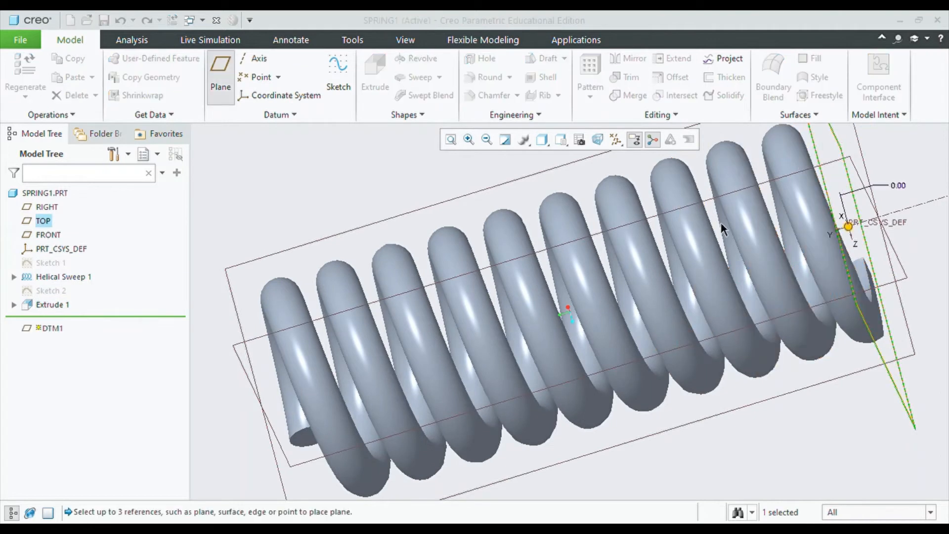
key("Return")
left_click(402, 330)
middle_click_drag(403, 330, 280, 260)
middle_click_drag(356, 270, 844, 282)
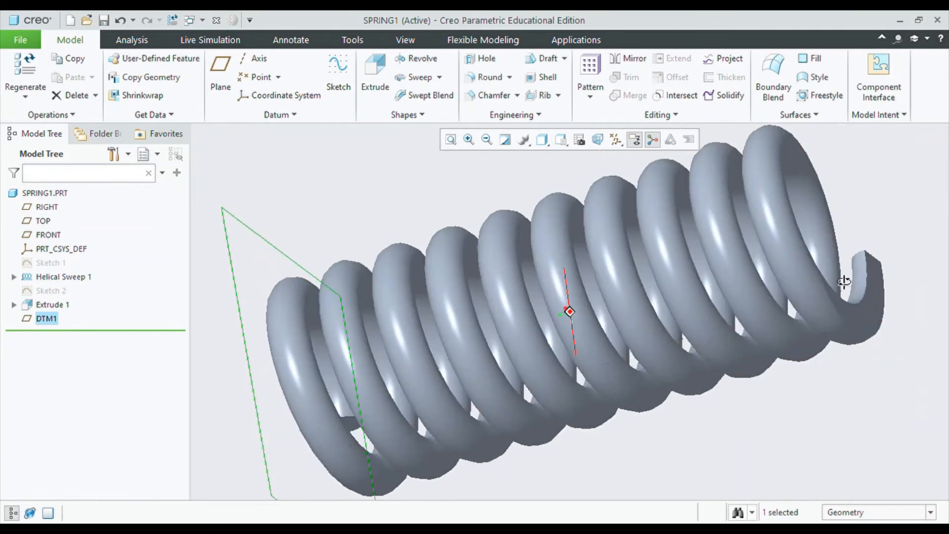
left_click(38, 305)
left_click(629, 59)
left_click(400, 87)
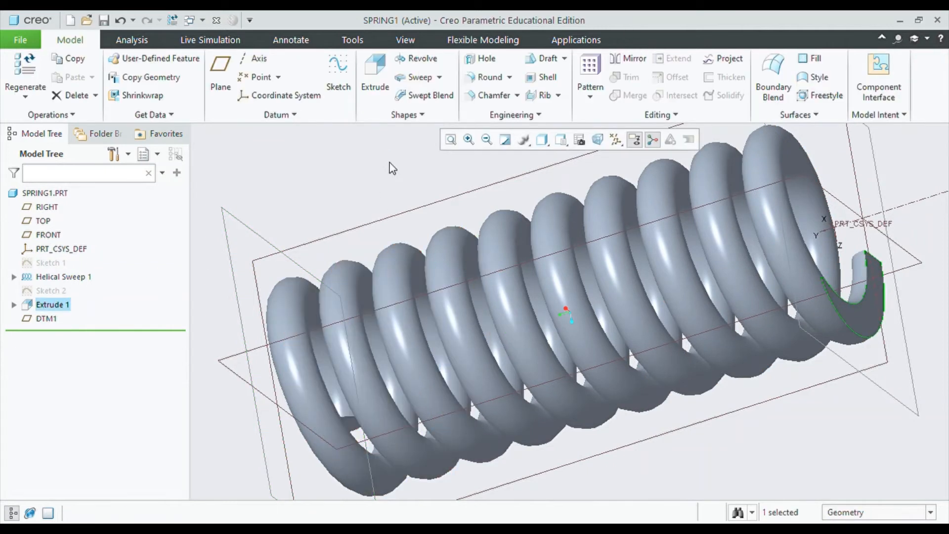
- On the offset datum plane, sketch a circle centred on the origin and larger than the spring's outer diameter
middle_click_drag(390, 168, 460, 190)
left_click(46, 319)
left_click(338, 73)
left_click(455, 140)
left_click(597, 140)
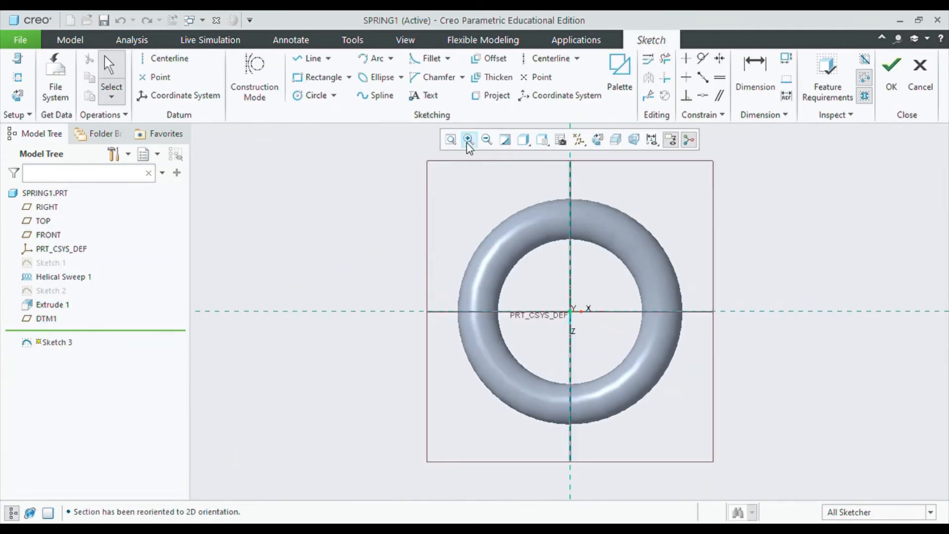
left_click(316, 95)
left_click(571, 312)
left_click(720, 305)
left_click(894, 89)
- Extrude the new circle with Remove Material to cut the spring's second end flat
middle_click_drag(772, 202, 674, 222)
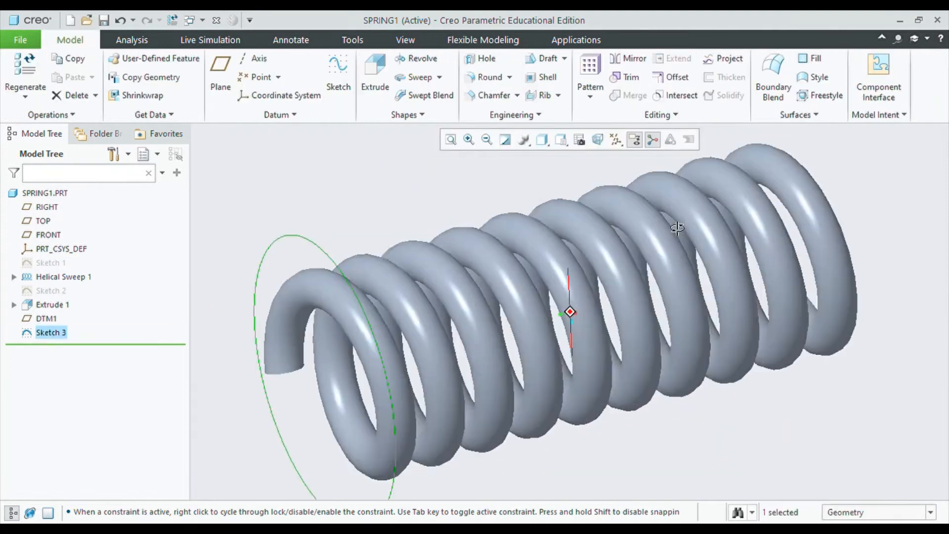
left_click(376, 74)
left_click(291, 75)
left_click(576, 94)
- Apply the red appearance to all coil surfaces of the spring
middle_click_drag(910, 212, 772, 232)
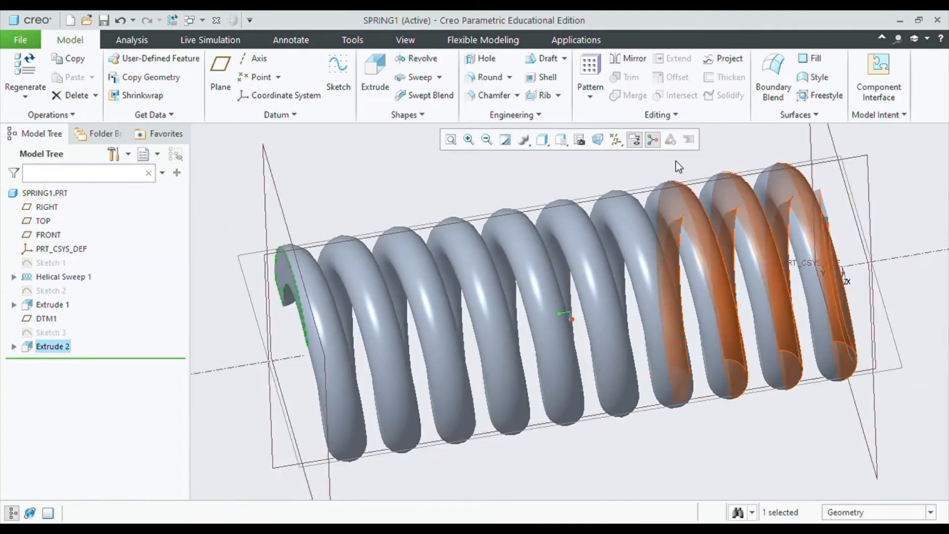
left_click(406, 40)
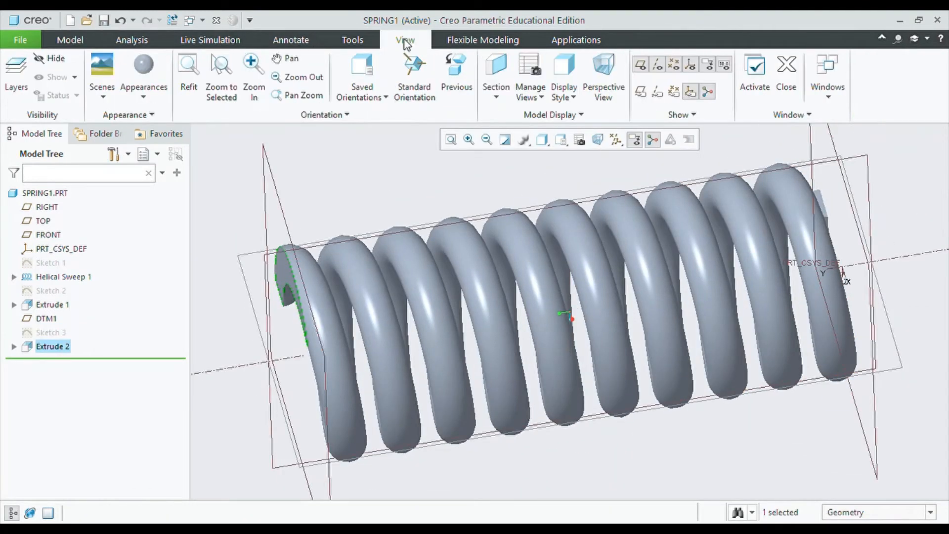
left_click(354, 263)
left_click(500, 283, "ctrl")
left_click(687, 260, "ctrl")
left_click(144, 65)
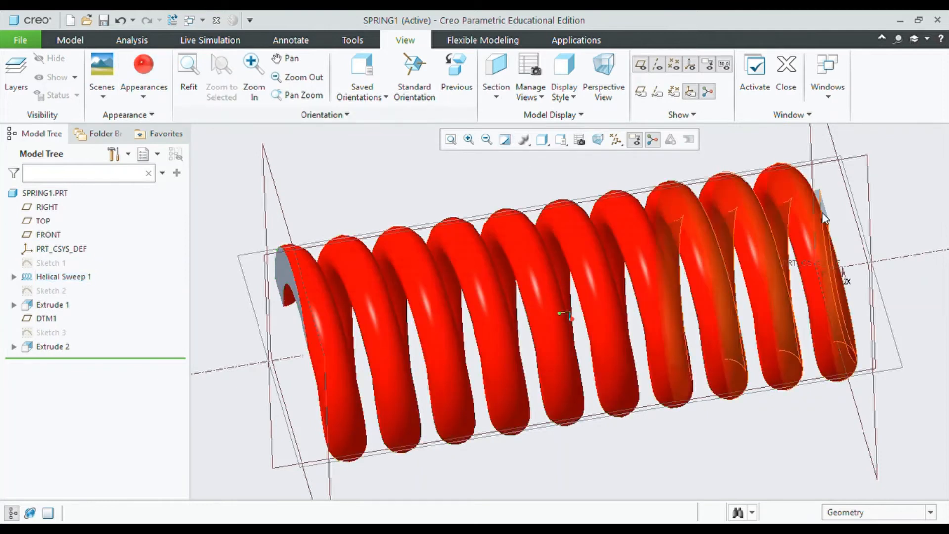
- Apply the red appearance to the flat cut faces at both ends of the spring
middle_click_drag(840, 218, 746, 221)
left_click(803, 222)
left_click(141, 64)
middle_click_drag(336, 242, 672, 245)
left_click(490, 251)
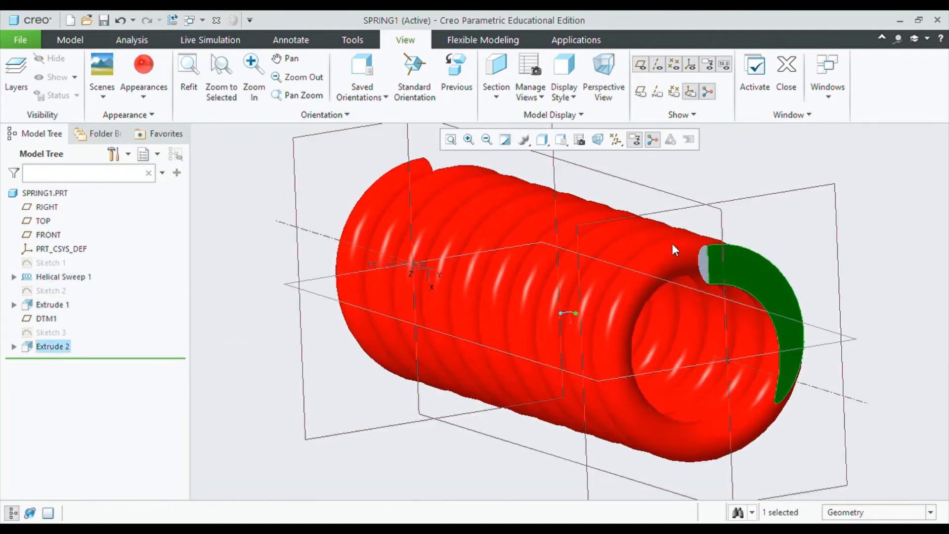
left_click(143, 65)
- Examine the red spring from several angles with Render Studio's real-time rendering
middle_click_drag(872, 270, 811, 198)
left_click(573, 41)
left_click(408, 79)
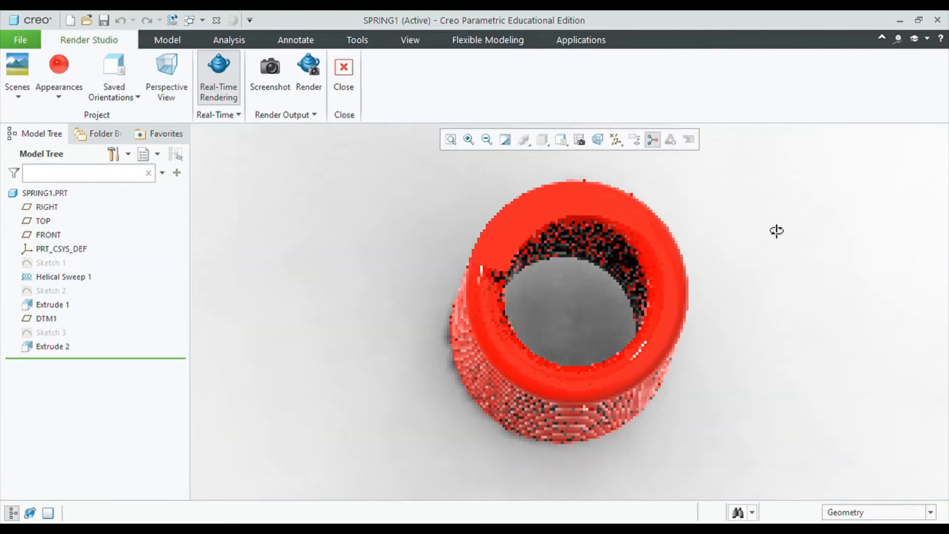
middle_click_drag(775, 229, 561, 228)
middle_click_drag(816, 239, 807, 220)
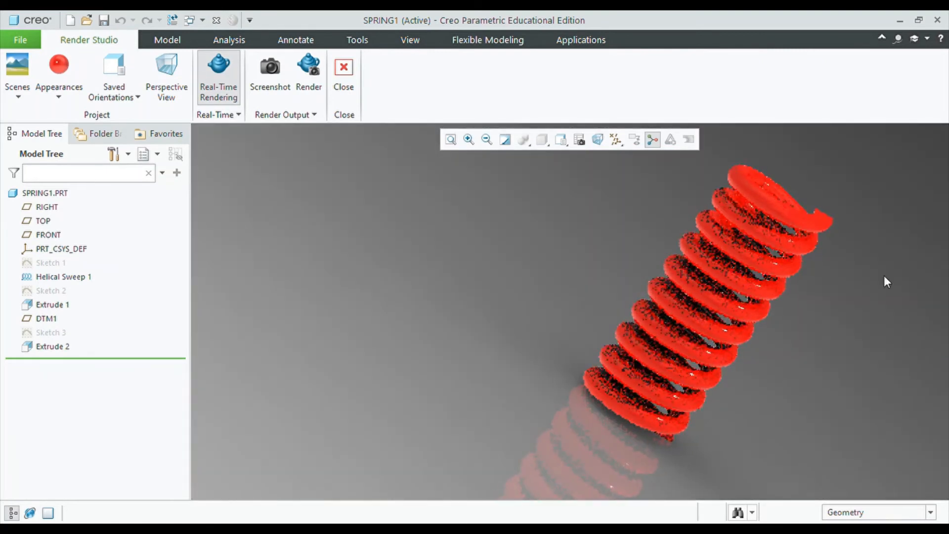
- In the NUT part, sketch a 52 mm diameter circle centred on the origin
left_click(359, 78)
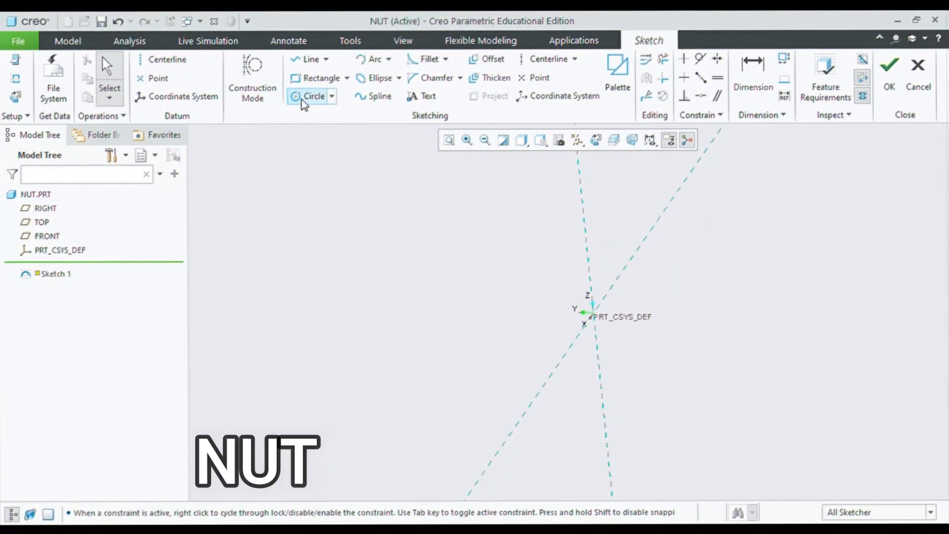
left_click(303, 101)
left_click(593, 313)
left_click(629, 344)
middle_click(719, 286)
type("5")
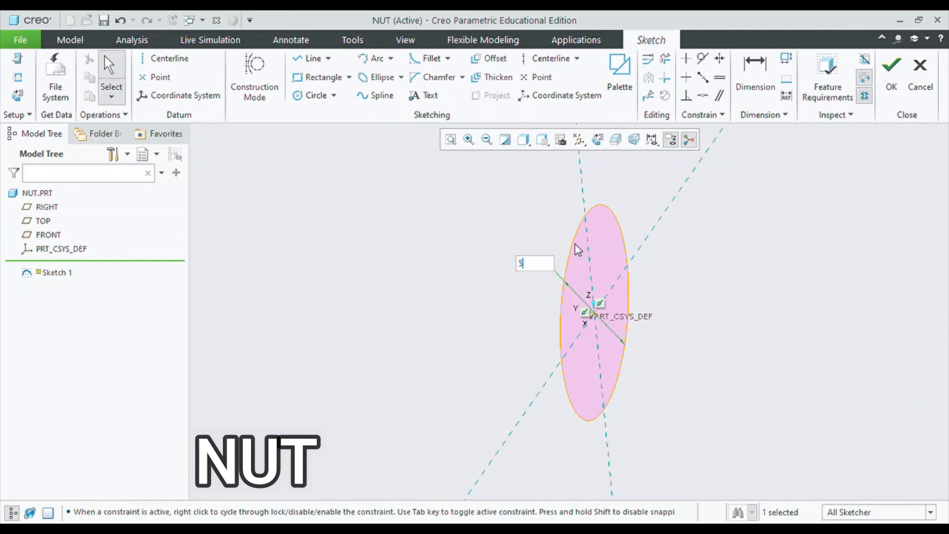
type("2")
key("Return")
- Add a smaller concentric circle for the nut's bore, set its diameter and finish the sketch
middle_click_drag(851, 316, 569, 247)
left_click(315, 96)
left_click(595, 313)
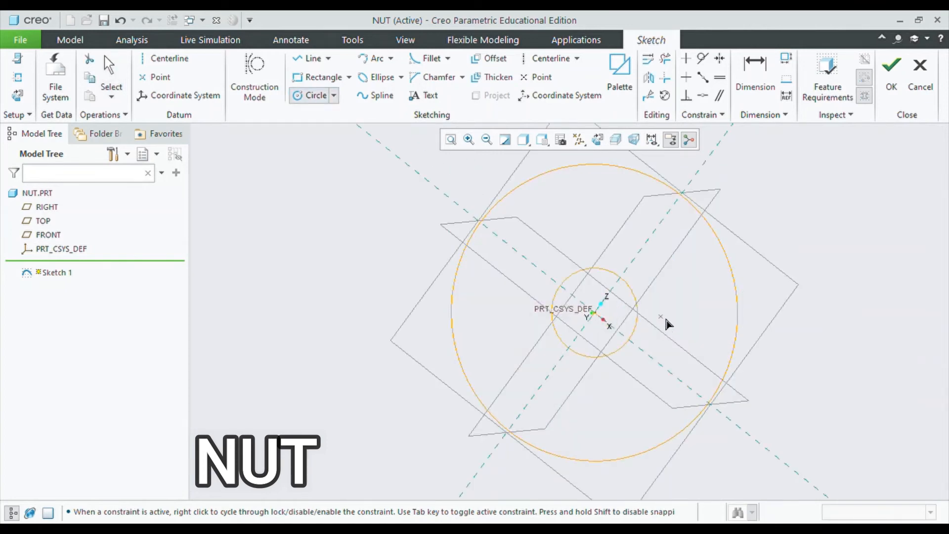
left_click(668, 324)
middle_click(787, 259)
key("Return")
left_click(891, 72)
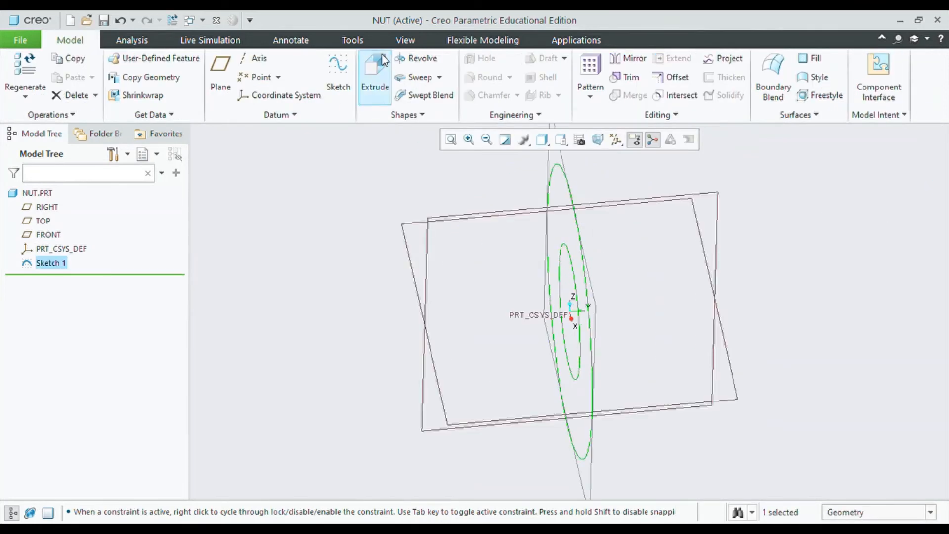
- Extrude the ring profile 9 mm to form the nut's body
left_click(375, 69)
middle_click_drag(805, 270, 529, 183)
type("9")
key("Return")
middle_click(723, 238)
- On the nut's flat face, sketch a circle along the bore edge and a larger concentric circle with a set diameter
left_click(636, 224)
left_click(345, 91)
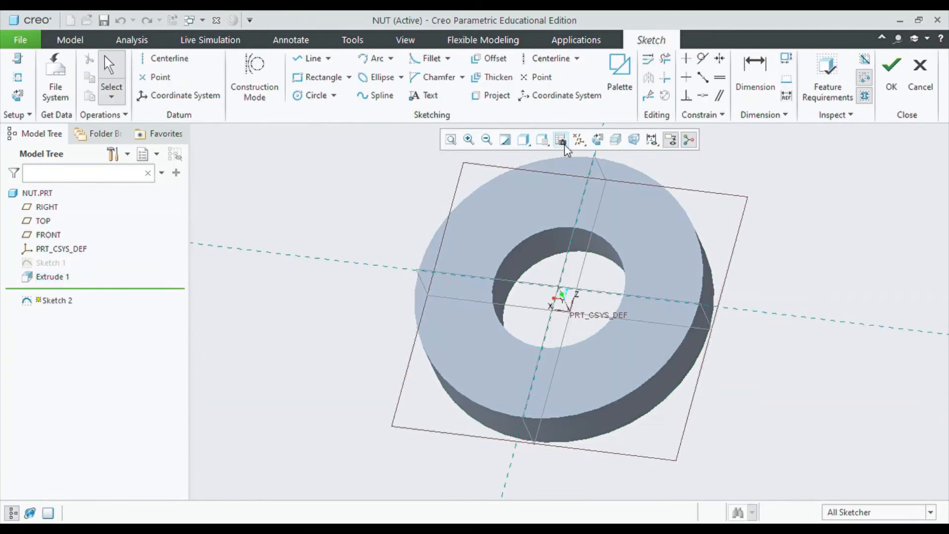
left_click(561, 141)
key("c")
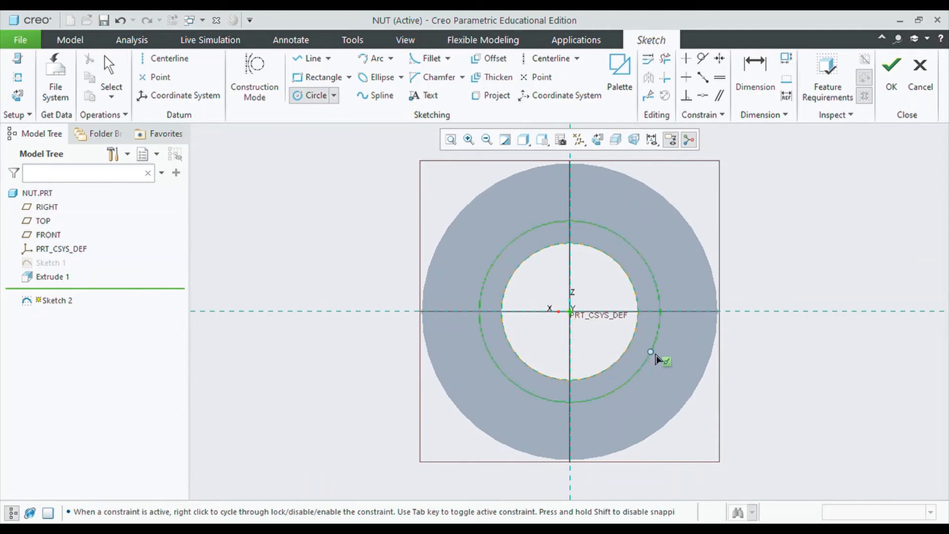
left_click(656, 356)
middle_click(459, 228)
key("Return")
left_click(892, 70)
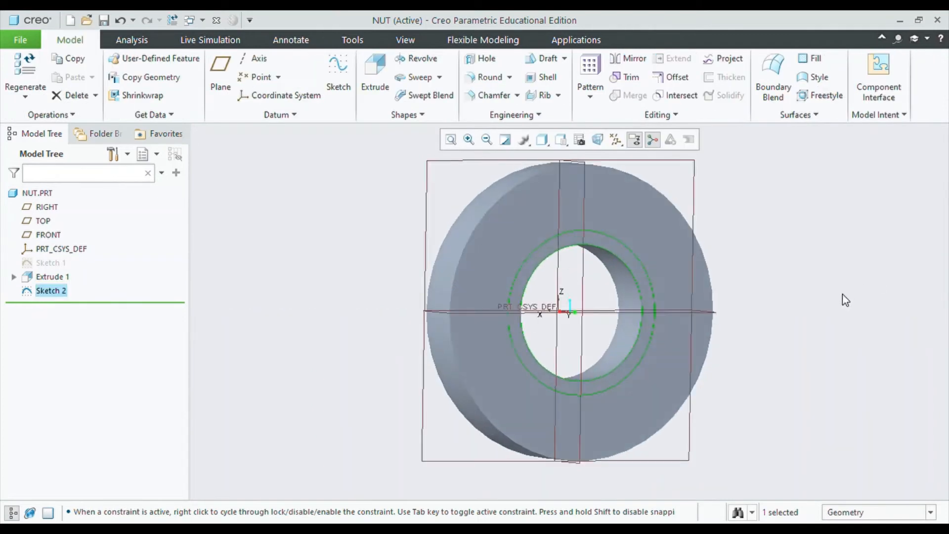
- Extrude the narrow ring around the bore 1 mm from the nut's face
left_click(375, 86)
double_click(701, 357)
type("1")
key("Return")
left_click(570, 101)
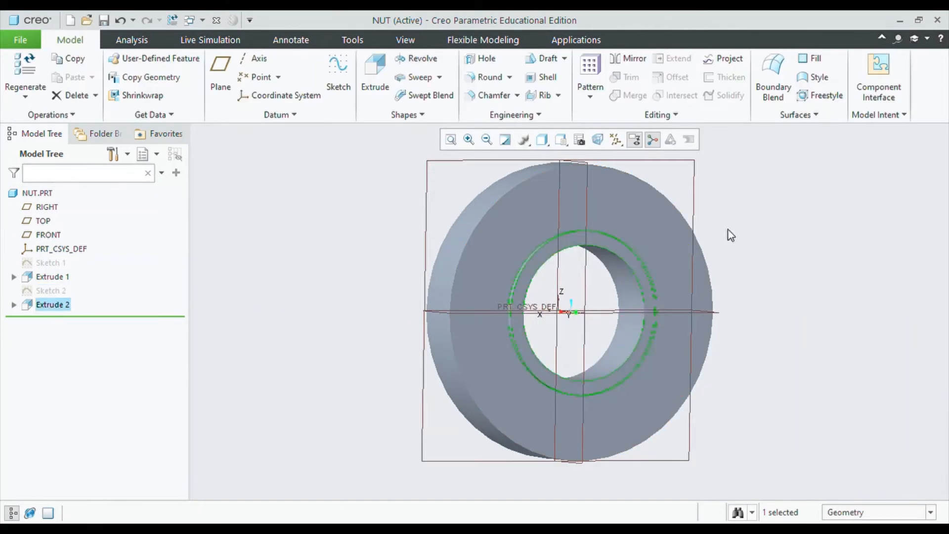
- Start a sketch on the TOP plane and draw a 4 mm circle on the vertical centreline, 20 mm above the nut's centre
middle_click_drag(729, 230, 764, 226)
left_click(565, 159)
left_click(639, 155)
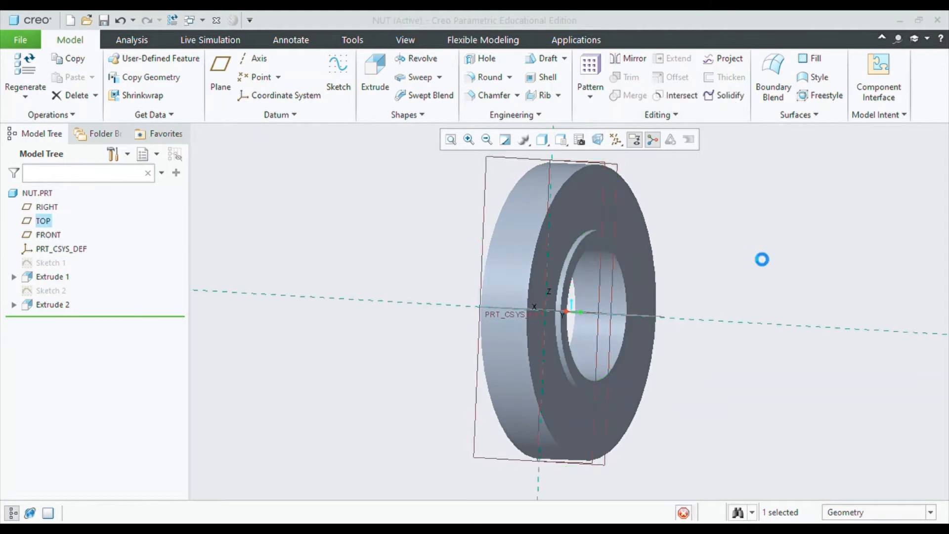
left_click(598, 140)
left_click(310, 92)
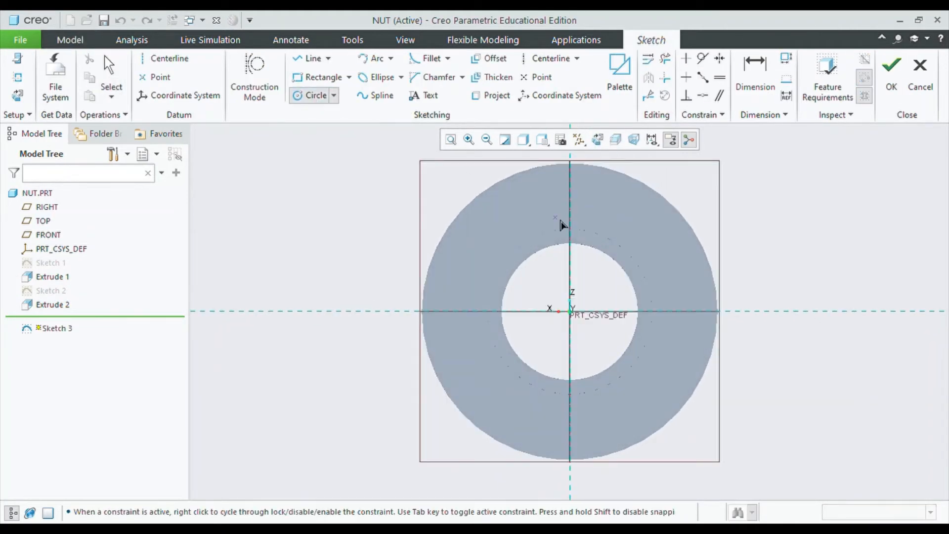
scroll(560, 219, "up", 2)
scroll(553, 257, "down", 7)
left_click(575, 227)
left_click(588, 246)
middle_click(589, 246)
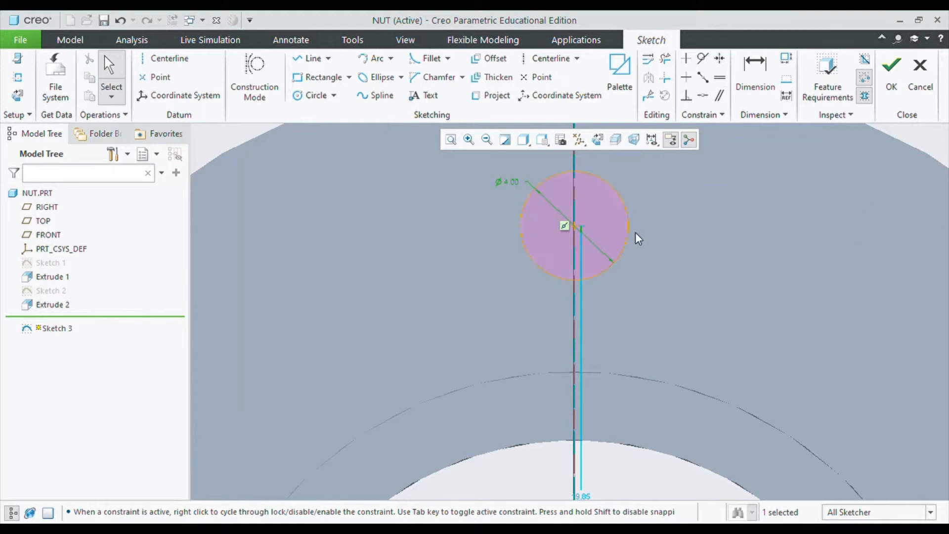
scroll(639, 239, "up", 3)
- Draw two slanted lines from the sides of the 4 mm circle out to the nut's outer edge, forming a V
left_click(315, 60)
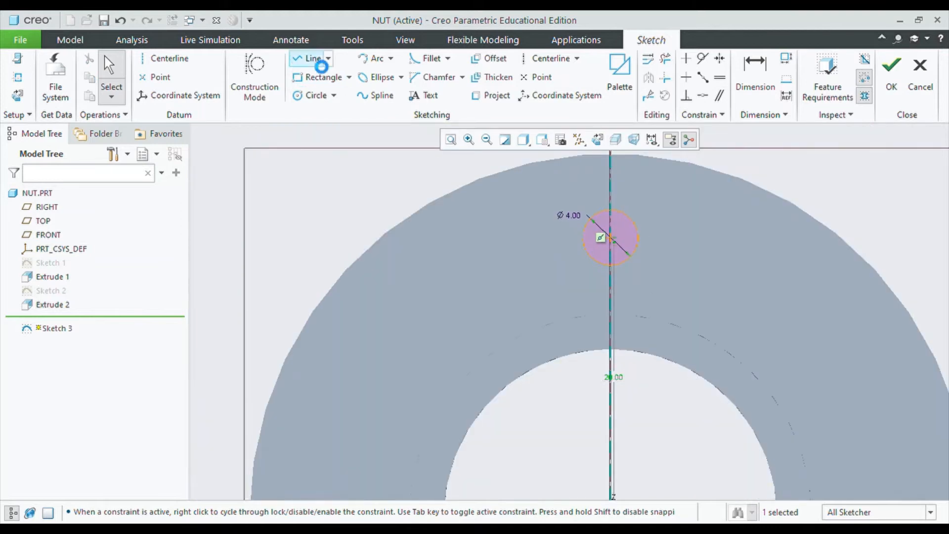
left_click(583, 238)
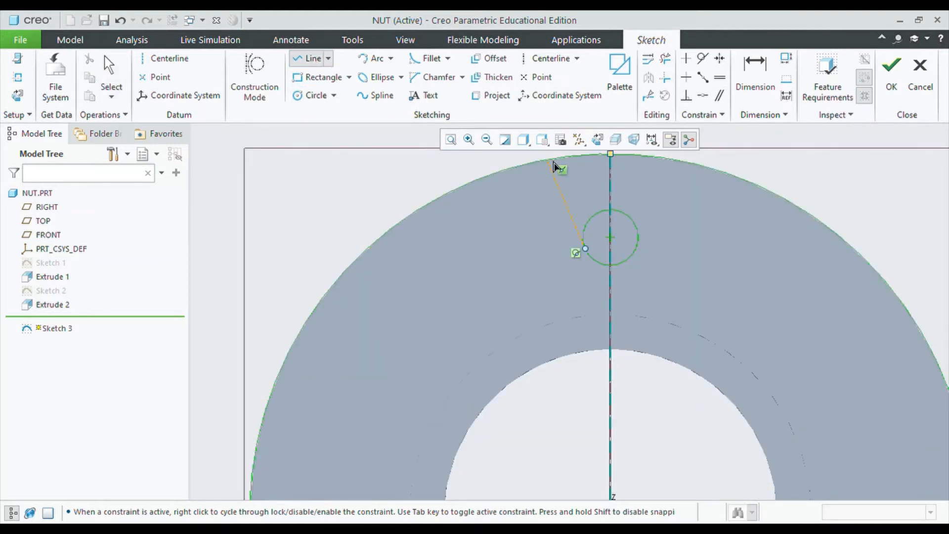
left_click(671, 161)
middle_click(702, 166)
middle_click(692, 167)
- Trim the circle's upper arc and dimension the V to 60° overall and 60/2 from its left line to the centreline
left_click(665, 59)
left_click(626, 215)
middle_click(628, 215)
left_click(755, 77)
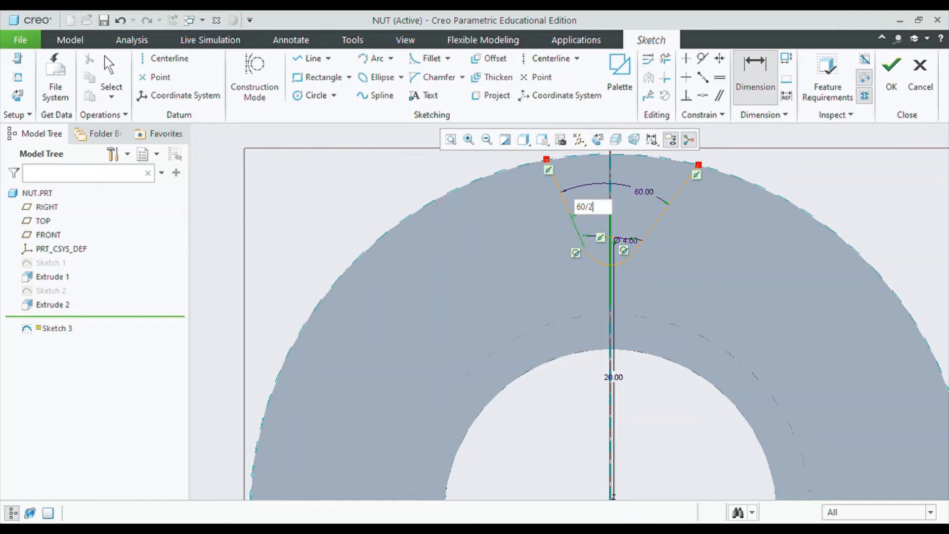
- Close the V profile with a circle along the nut's outer edge and trim away the excess arc
scroll(674, 233, "up", 2)
left_click(317, 96)
left_click(633, 414)
left_click(861, 370)
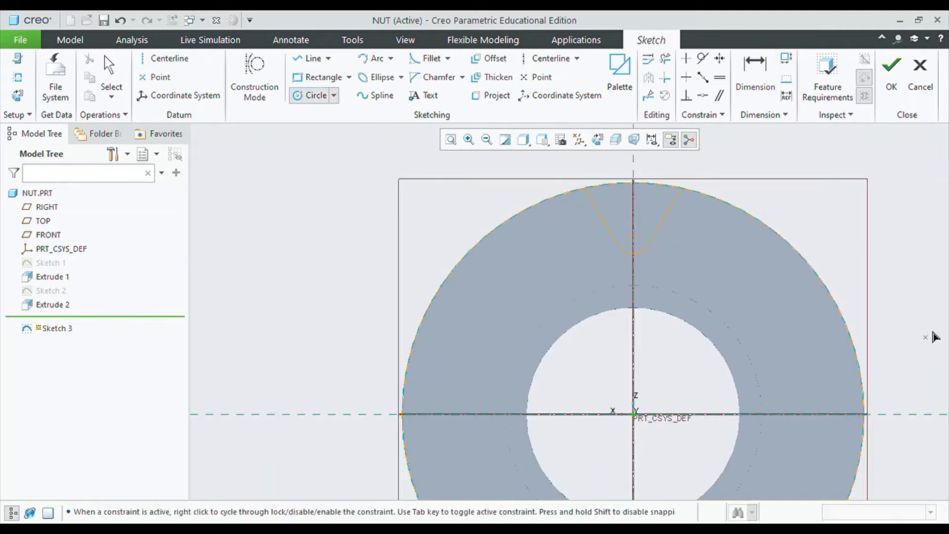
middle_click(927, 330)
left_click(666, 59)
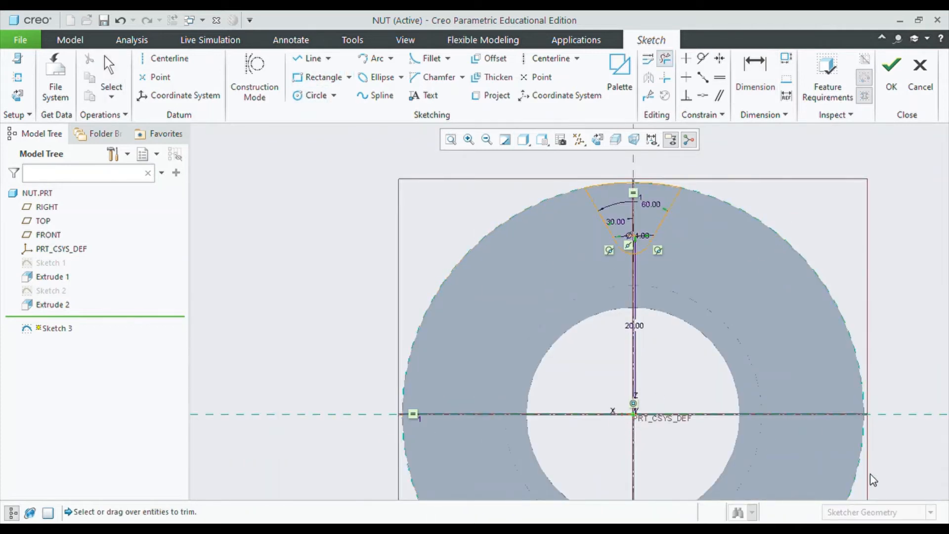
scroll(841, 450, "up", 2)
middle_click(703, 297)
scroll(695, 286, "down", 1)
scroll(678, 283, "down", 6)
left_click_drag(654, 258, 661, 338)
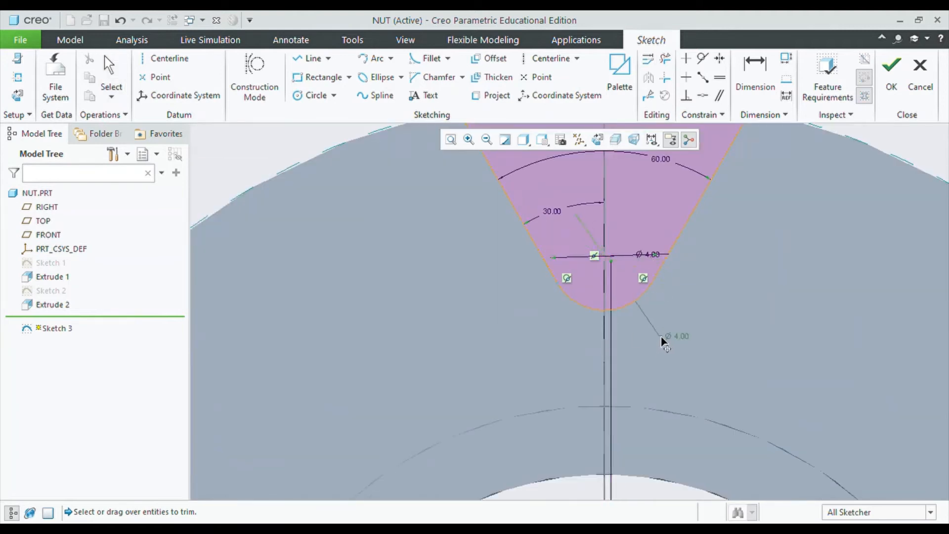
- Finish the V sketch and extrude it 16.10 mm as a material-removing cut through the nut's rim
scroll(714, 339, "up", 3)
left_click(891, 72)
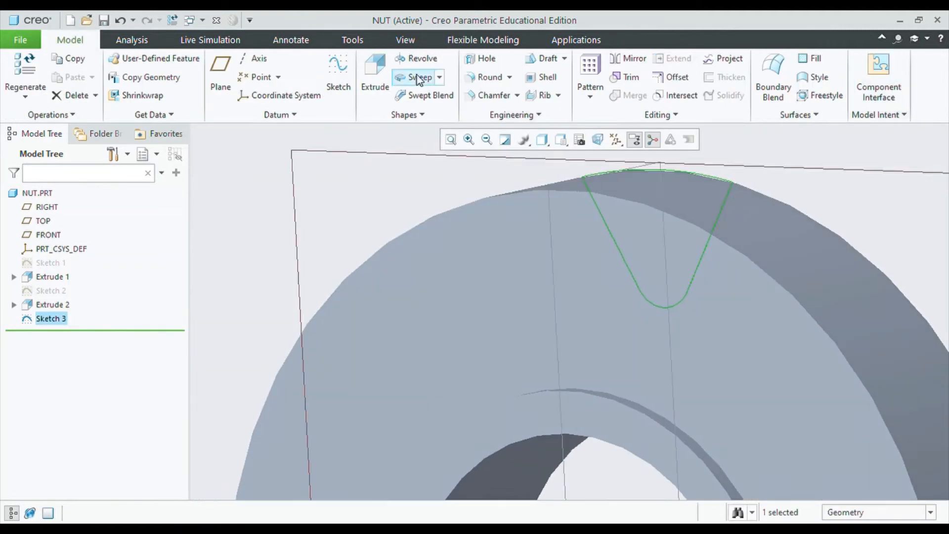
left_click(375, 73)
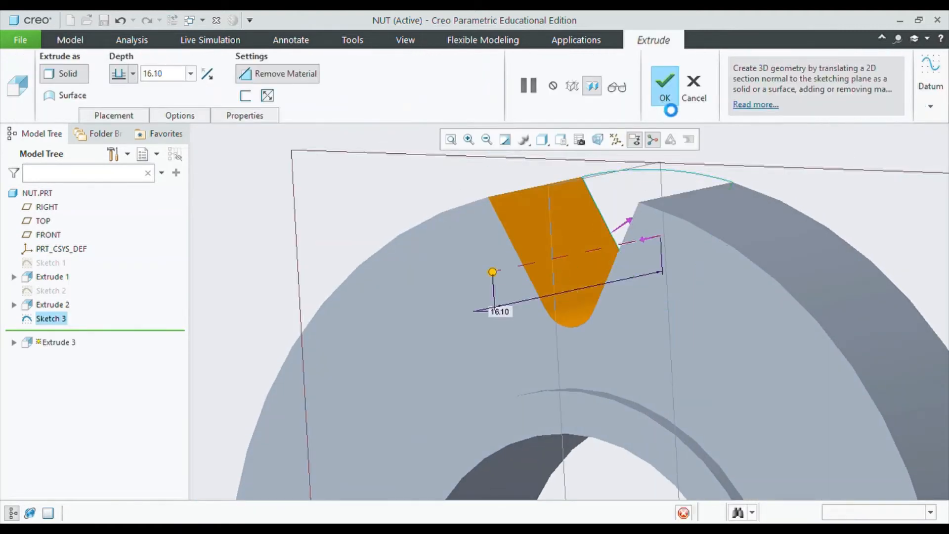
- Pattern the V-shaped cut around the nut's central axis with 12 members
left_click(590, 84)
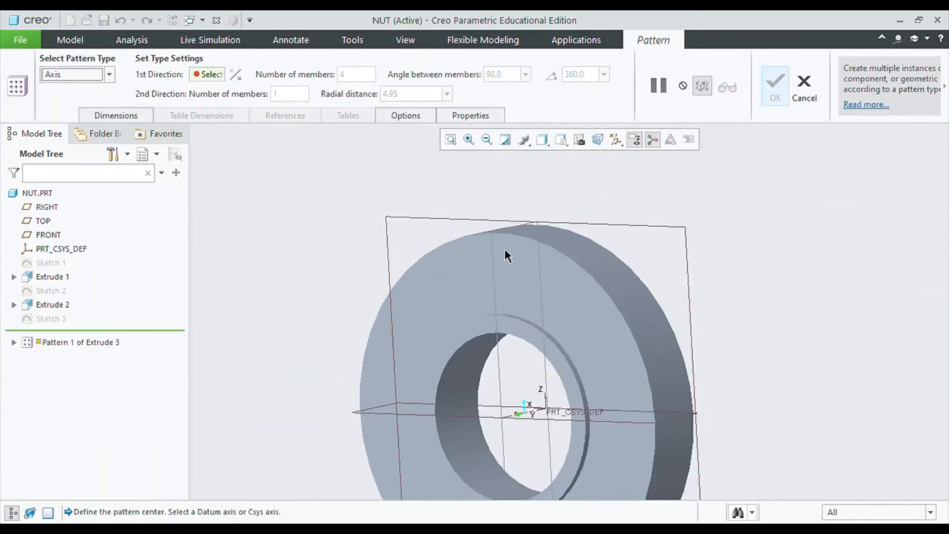
scroll(504, 254, "down", 2)
left_click(520, 443)
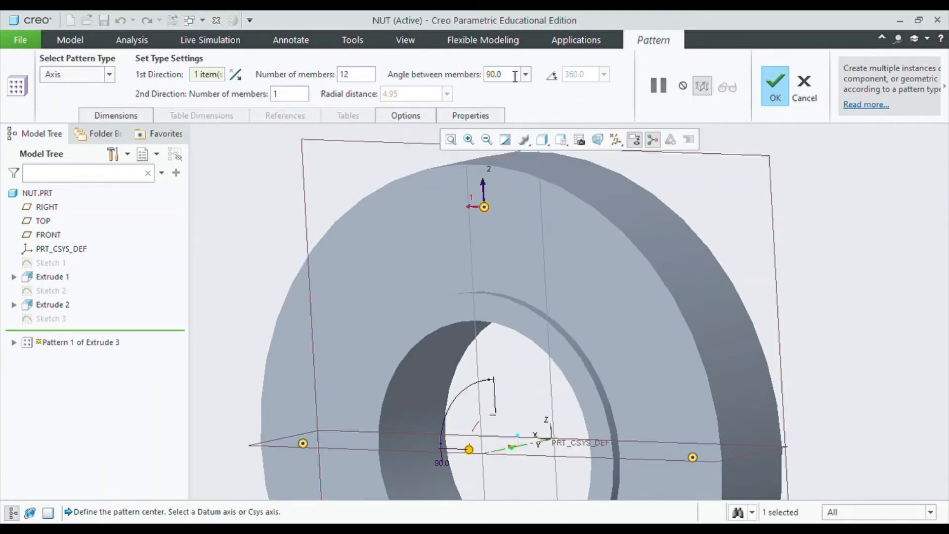
left_click(776, 83)
- Sketch a narrow triangle along the nut's side profile above the raised ring, dimension its slanted line's angle and finish the sketch
middle_click_drag(817, 155, 795, 367)
left_click(339, 74)
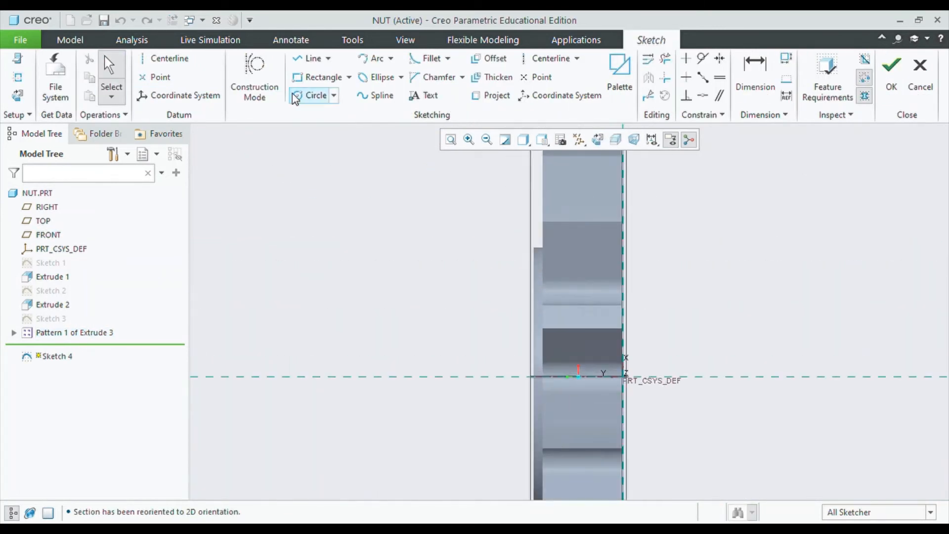
key("l")
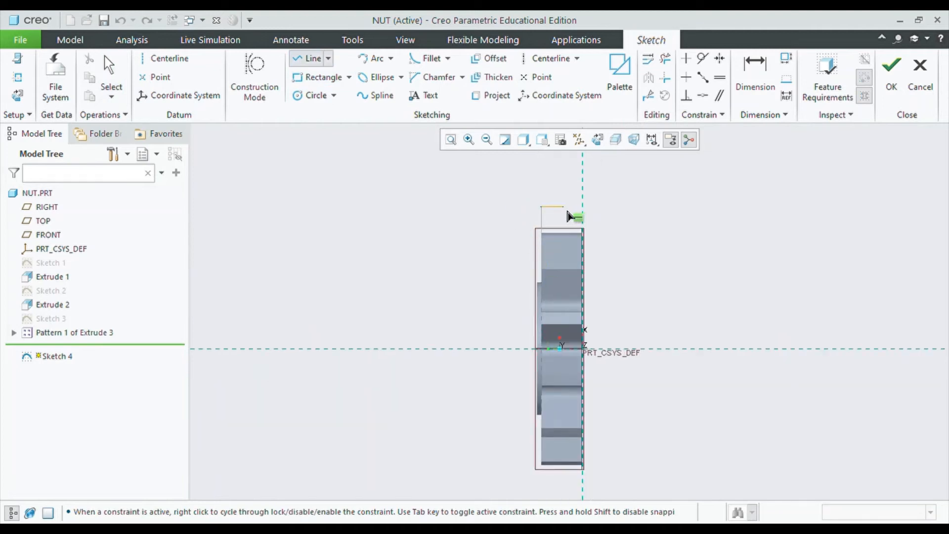
left_click(543, 285)
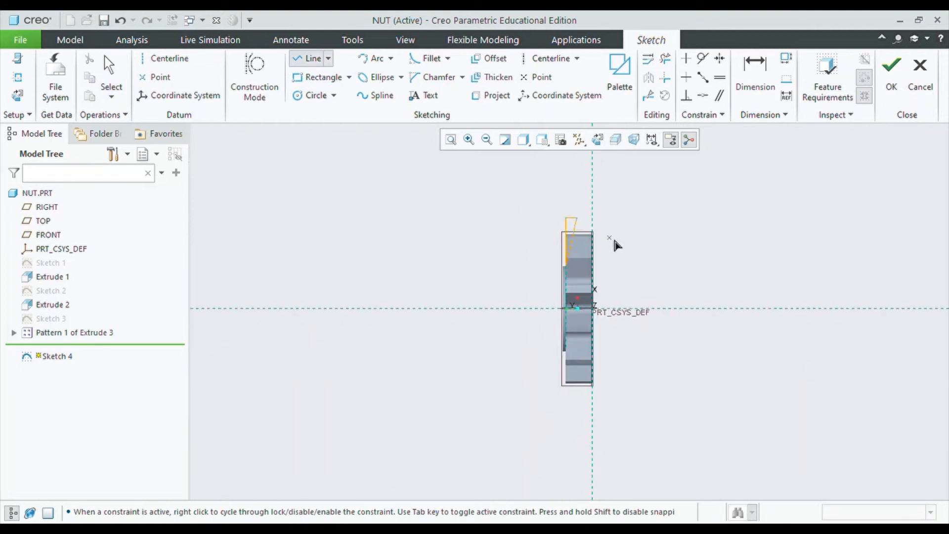
middle_click(615, 246)
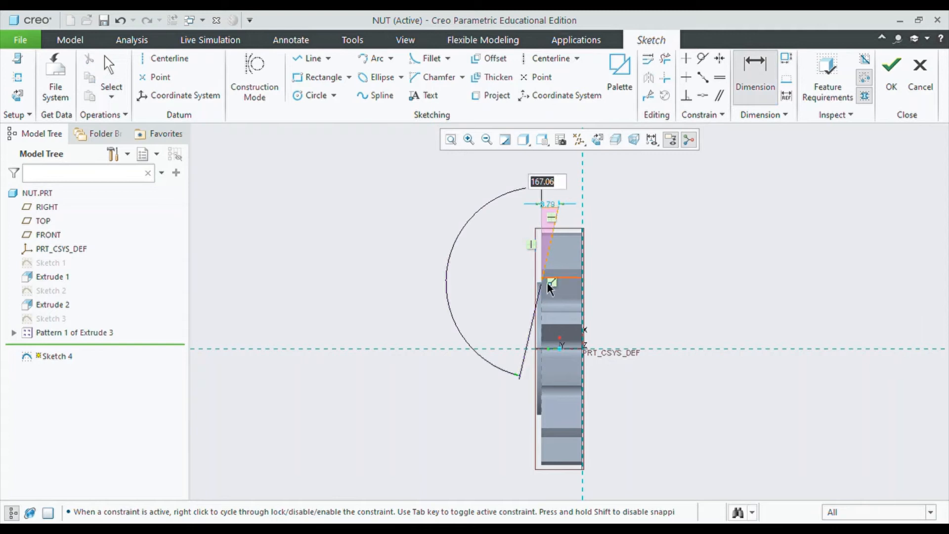
scroll(599, 260, "up", 1)
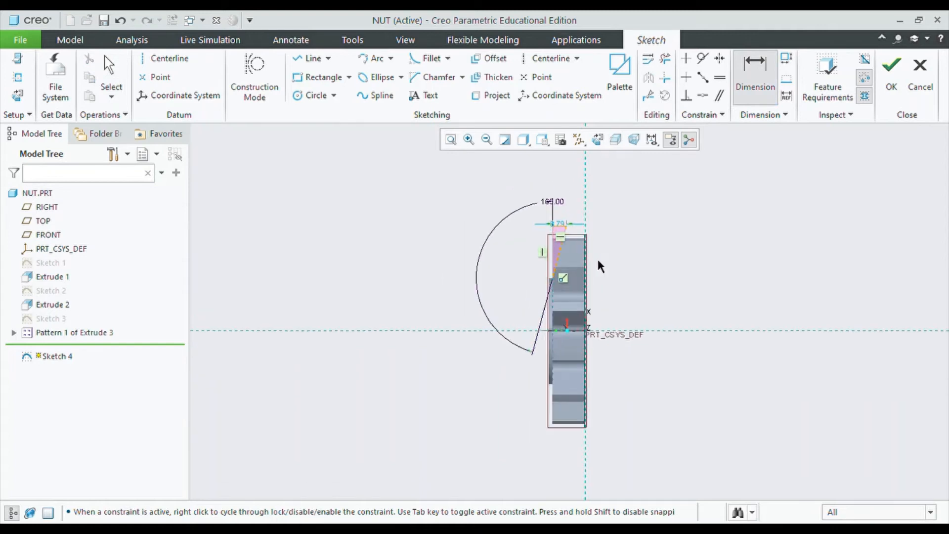
scroll(554, 291, "down", 2)
middle_click(710, 171)
left_click(899, 64)
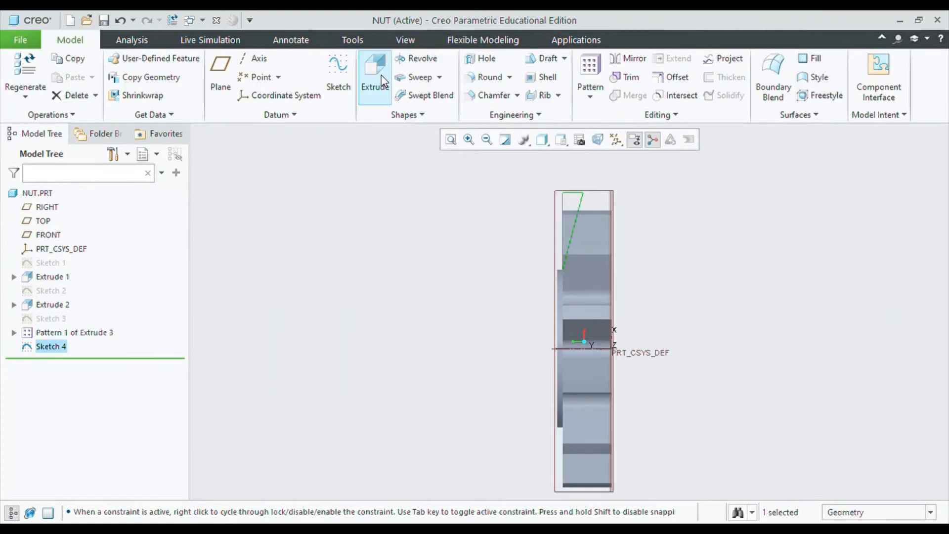
- Revolve the triangular profile around the nut's central axis to cut a taper across the teeth
left_click(416, 59)
left_click(579, 349)
left_click(388, 77)
left_click(678, 88)
middle_click_drag(688, 227, 791, 302)
middle_click_drag(712, 228, 764, 217)
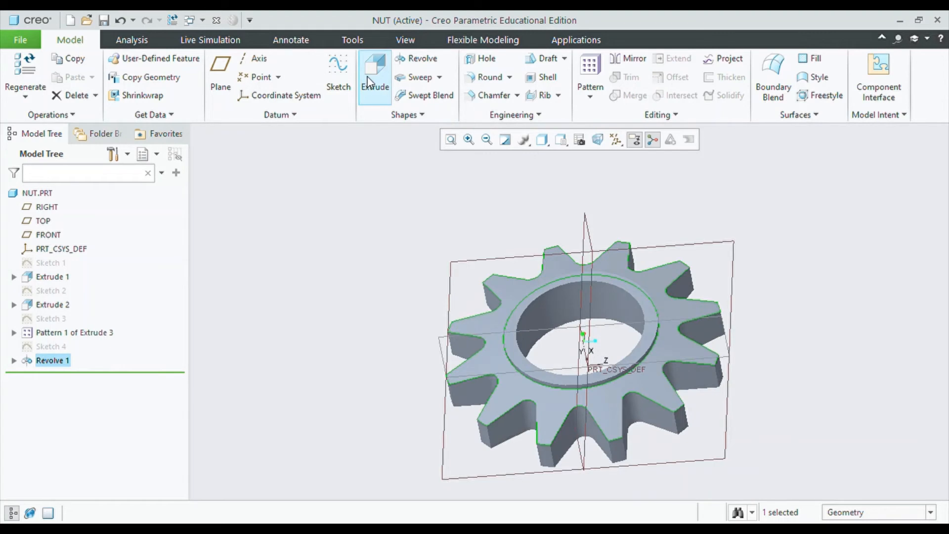
- Select the nut's bore, raised ring and adjoining front faces and apply a yellow appearance to them
left_click(405, 39)
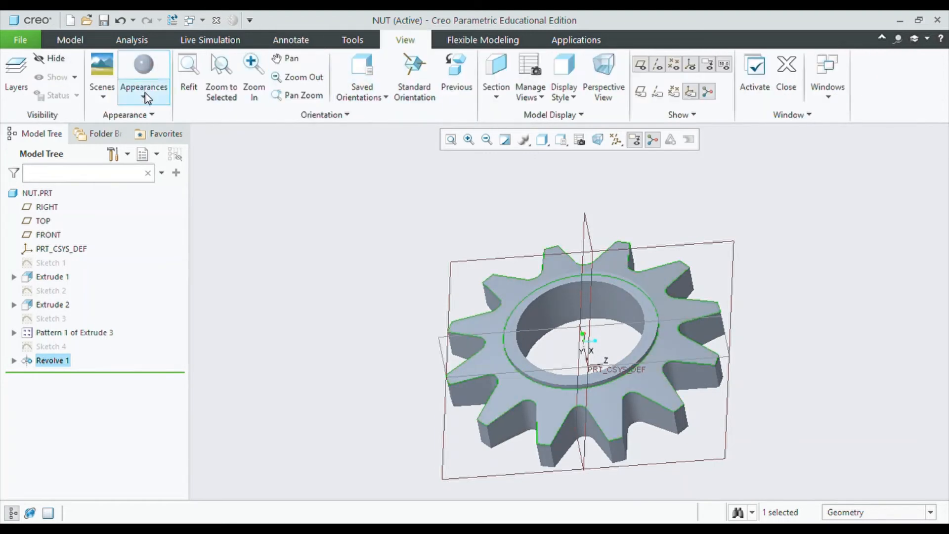
left_click(540, 274)
left_click(552, 284, "ctrl")
left_click(604, 312, "ctrl")
left_click(617, 267, "ctrl")
left_click(144, 65)
mouse_move(643, 315)
middle_mouse_down()
mouse_move(674, 322)
mouse_move(660, 242)
middle_mouse_up()
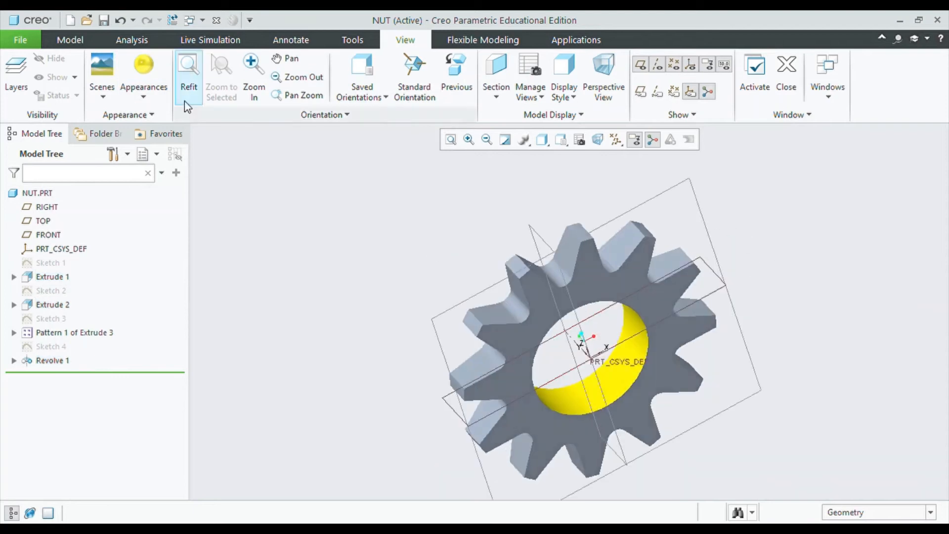
- Select the nut's tooth flanks, tips, notch and back faces all around and apply the yellow appearance
left_click(144, 65)
left_click(596, 293)
left_click(611, 266, "ctrl")
left_click(629, 246, "ctrl")
left_click(669, 270, "ctrl")
left_click(694, 309, "ctrl")
left_click(687, 373, "ctrl")
middle_click_drag(687, 373, 707, 341)
left_click(592, 455, "ctrl")
left_click(542, 447, "ctrl")
middle_click_drag(542, 447, 541, 383)
left_click(527, 417, "ctrl")
left_click(541, 379, "ctrl")
middle_click_drag(611, 365, 659, 339)
left_click(716, 361, "ctrl")
left_click(665, 354, "ctrl")
left_click(639, 329, "ctrl")
left_click(596, 324, "ctrl")
left_click(657, 337, "ctrl")
middle_click_drag(603, 329, 650, 295)
left_click(685, 323, "ctrl")
left_click(673, 318, "ctrl")
left_click(697, 325, "ctrl")
left_click(619, 332, "ctrl")
left_click(652, 319, "ctrl")
left_click(670, 327, "ctrl")
left_click(618, 332, "ctrl")
left_click(635, 316, "ctrl")
left_click(623, 321, "ctrl")
left_click(881, 64)
- Apply the yellow appearance to the nut face that is still uncoloured
middle_click_drag(702, 336, 702, 284)
left_click(549, 307)
left_click(147, 71)
middle_click_drag(638, 292, 663, 277)
- Open the nut in Render Studio with real-time rendering and inspect its appearance
left_click(577, 42)
left_click(408, 77)
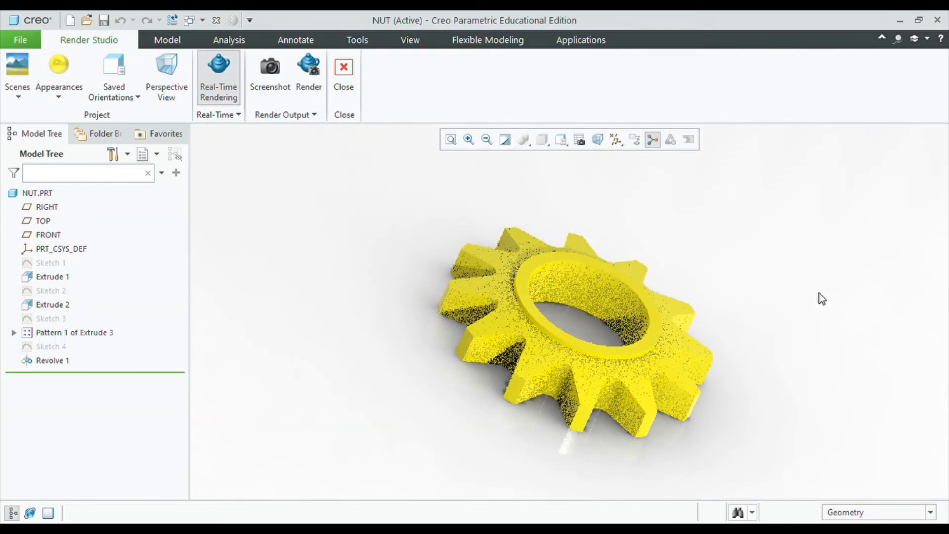
middle_click_drag(822, 298, 809, 284)
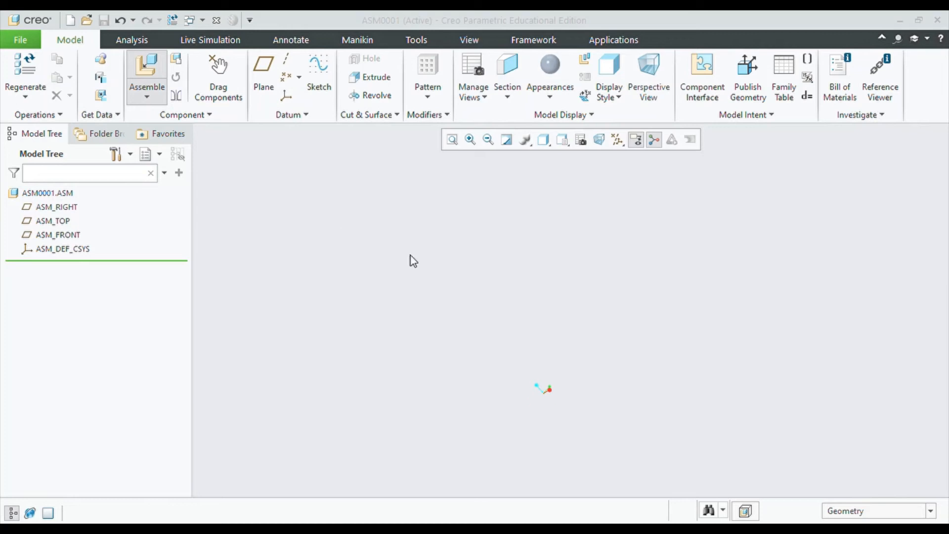
- Place TOP_ROD as the assembly's first component using the Default constraint
middle_click_drag(564, 366, 621, 277)
scroll(641, 402, "up", 3)
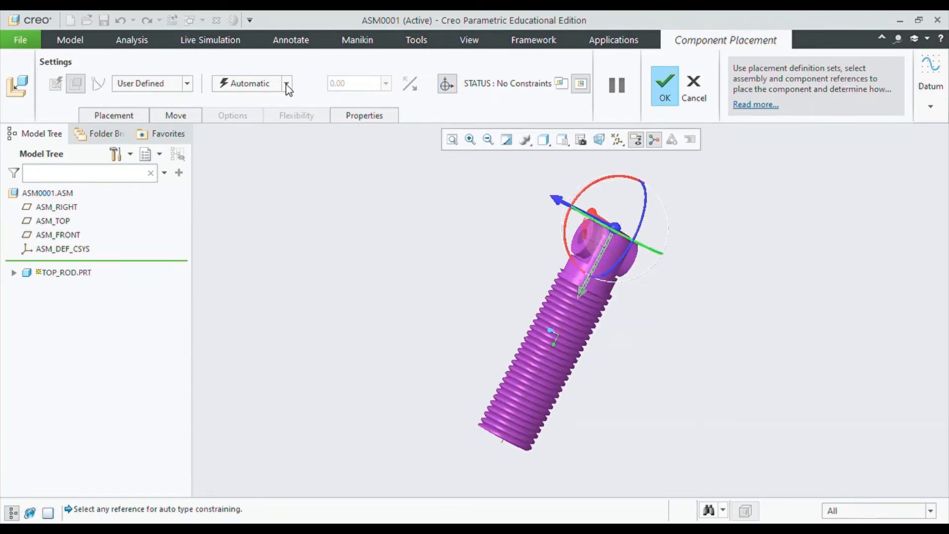
left_click(247, 217)
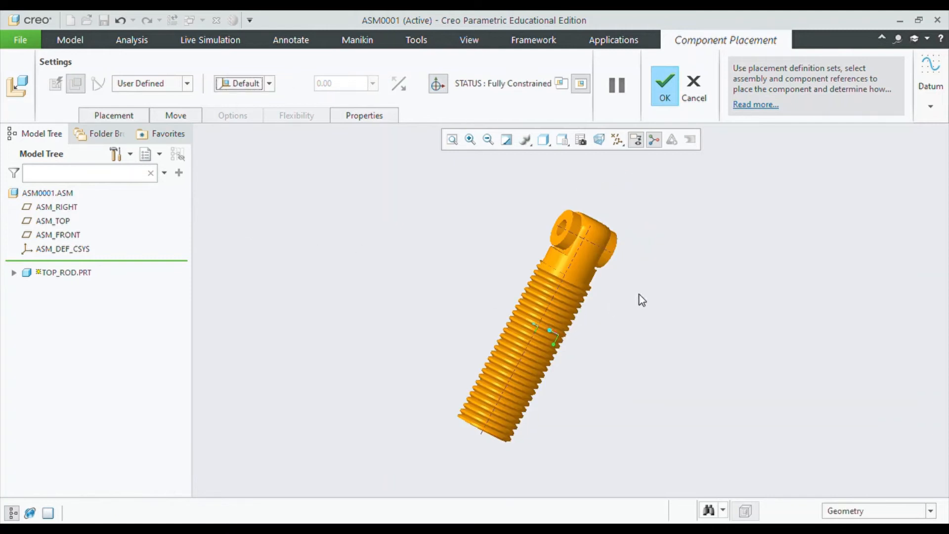
left_click(665, 85)
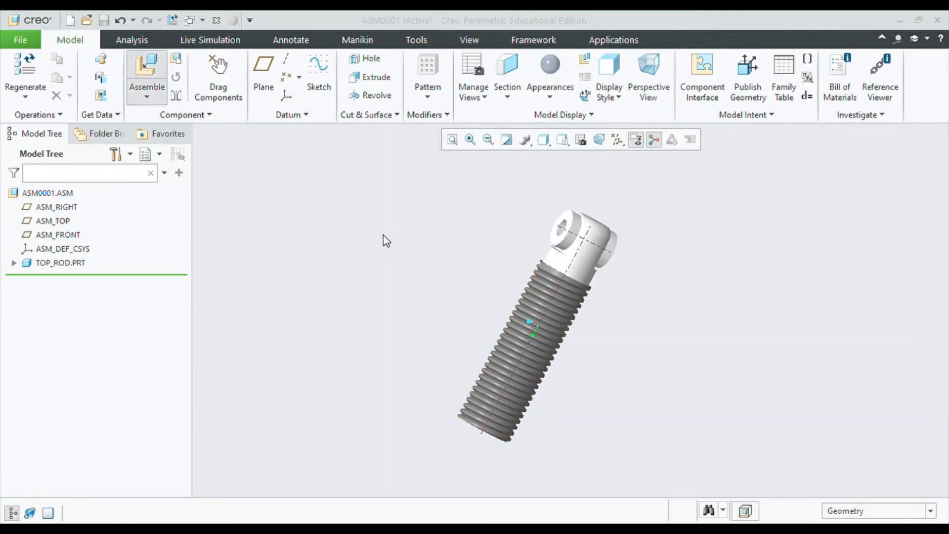
- Insert NUT into the assembly and make its bore coaxial with TOP_ROD's threaded shaft
left_click_drag(581, 154, 648, 302)
scroll(627, 322, "down", 5)
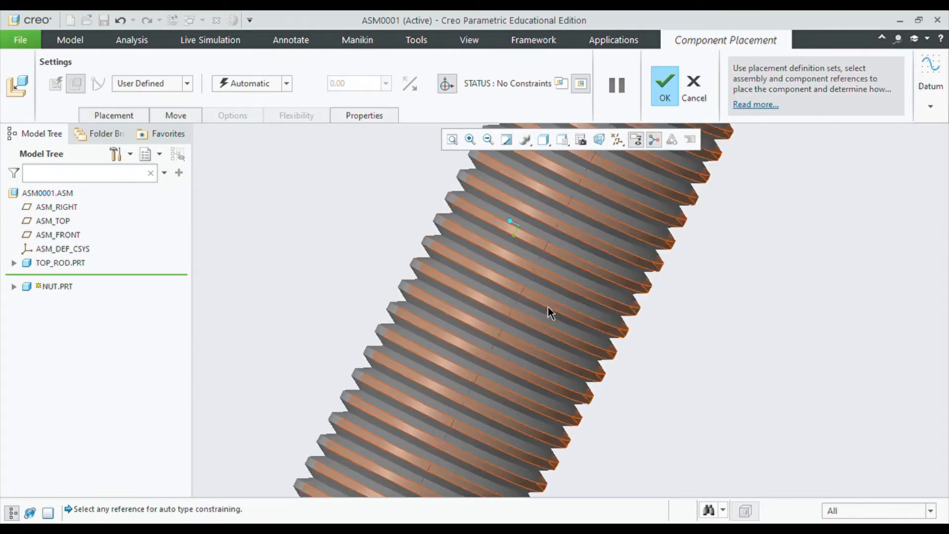
left_click(548, 306)
scroll(688, 488, "up", 5)
scroll(747, 304, "down", 5)
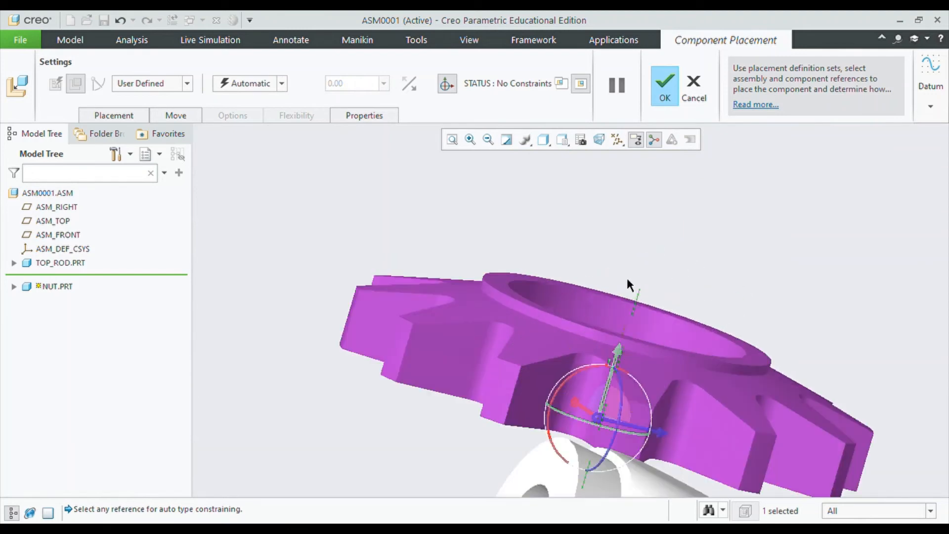
left_click(606, 306)
scroll(826, 300, "up", 5)
left_click_drag(793, 308, 777, 350)
middle_click_drag(716, 348, 639, 348)
- Position the nut along the threaded shaft with a Distance constraint of about 51 mm and accept its placement
scroll(777, 362, "down", 6)
left_click(564, 358)
left_click(714, 291)
left_click_drag(424, 371, 565, 307)
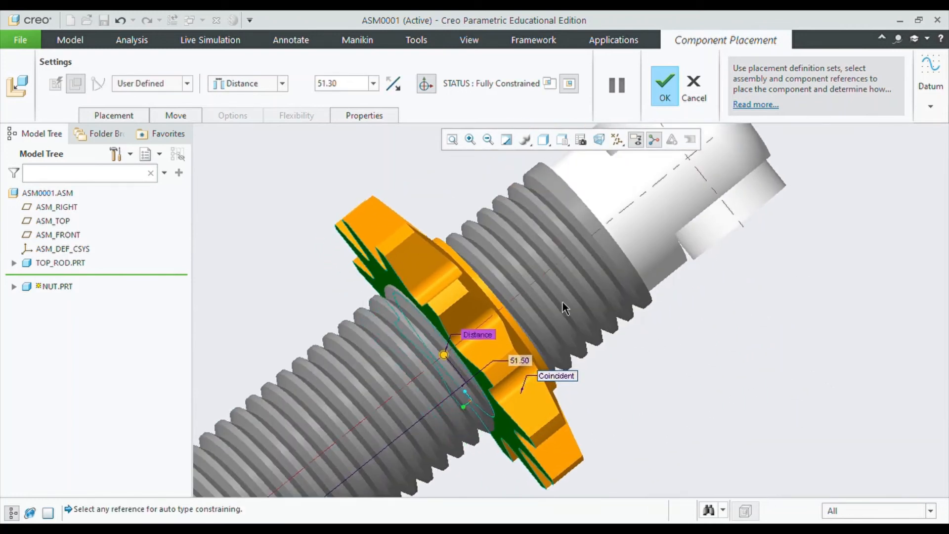
scroll(706, 300, "up", 3)
left_click(671, 88)
middle_click_drag(764, 350, 832, 340)
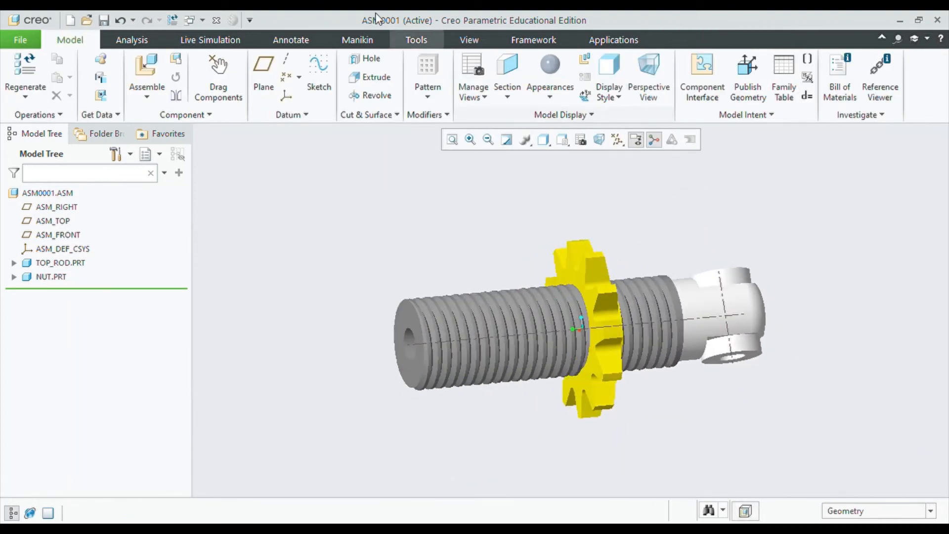
- Insert SPRING1 into the assembly and make its axis coincident with TOP_ROD's threaded shaft
middle_click_drag(654, 248, 610, 197)
left_click(147, 70)
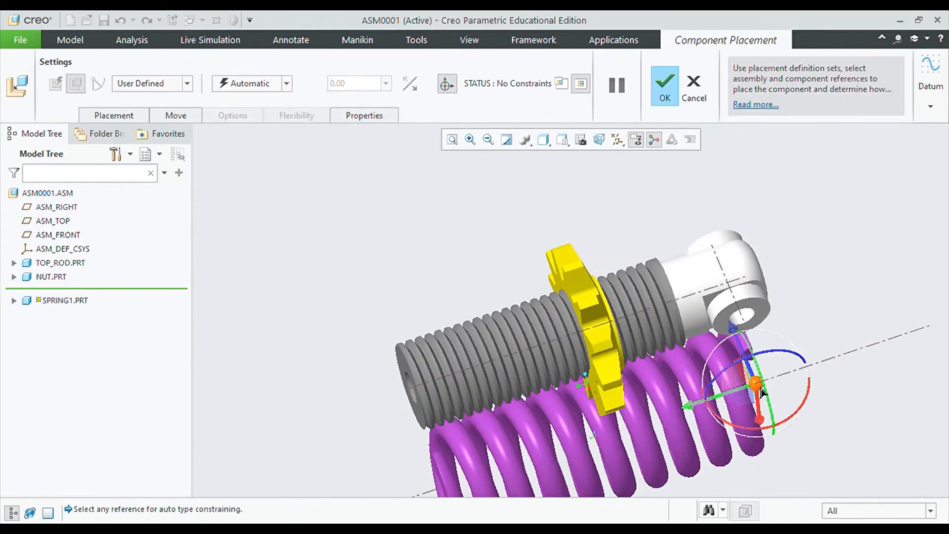
left_click(858, 352)
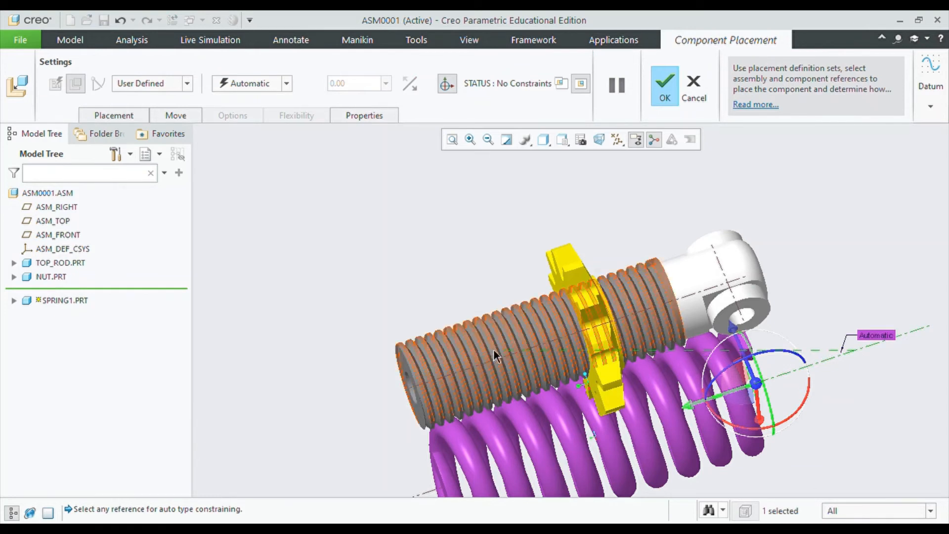
left_click(495, 357)
left_click_drag(708, 301, 464, 383)
middle_click_drag(514, 305, 584, 277)
- Make the spring's flat-cut end coincident with the nut's flat face and accept its placement
left_click(447, 316)
left_click(639, 293)
middle_click_drag(905, 337, 800, 329)
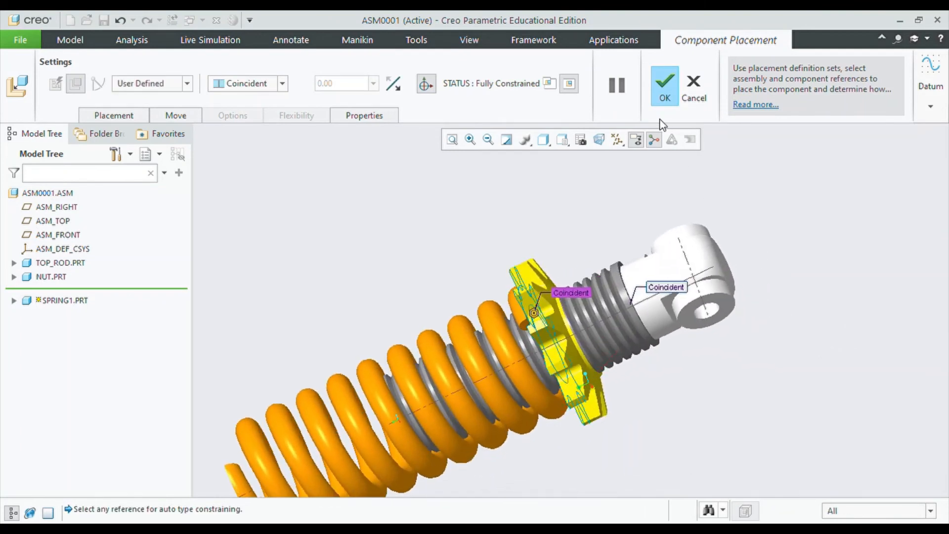
left_click(665, 83)
scroll(821, 336, "down", 3)
scroll(656, 414, "down", 2)
scroll(601, 302, "up", 5)
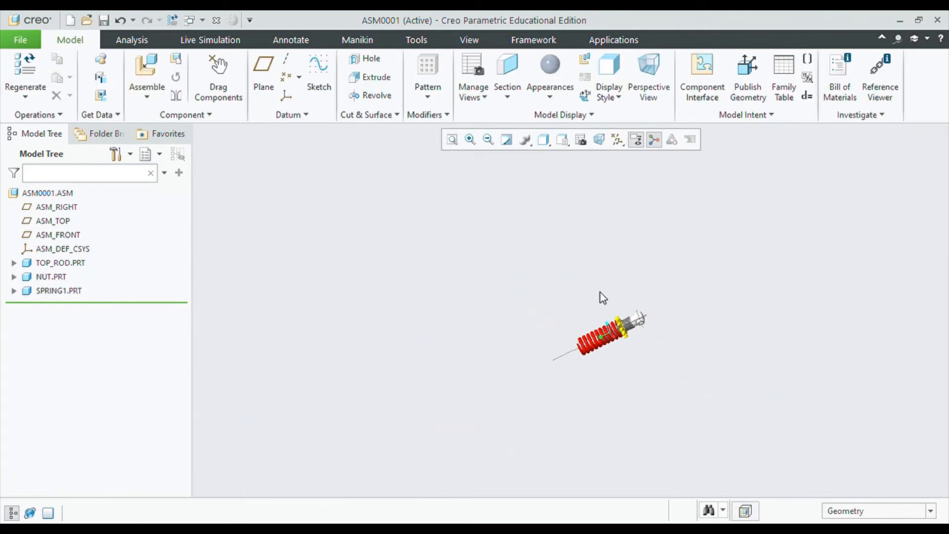
- Insert BASE into the assembly and make its rod coincident with the shock absorber's central axis inside the spring
scroll(597, 313, "down", 8)
middle_click_drag(748, 324, 740, 314)
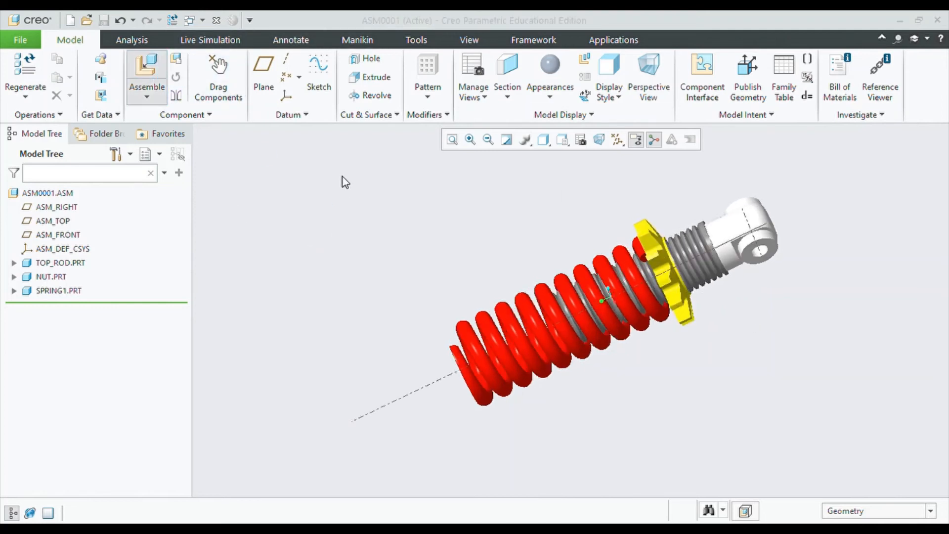
left_click_drag(783, 319, 647, 403)
left_click_drag(779, 279, 355, 386)
middle_click_drag(559, 418, 639, 368)
left_click(492, 319)
scroll(620, 337, "down", 1)
scroll(619, 337, "down", 3)
middle_click_drag(619, 334, 523, 245)
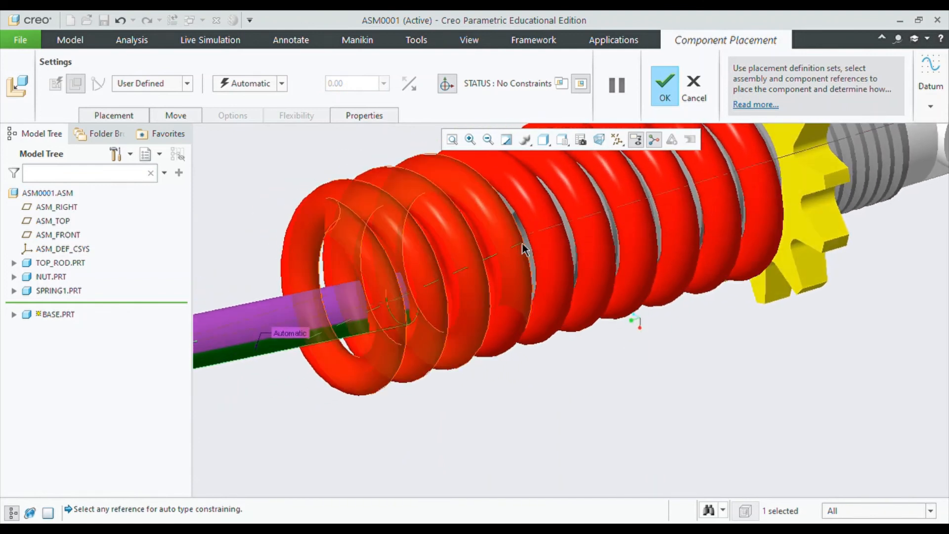
left_click(524, 250)
scroll(771, 370, "up", 3)
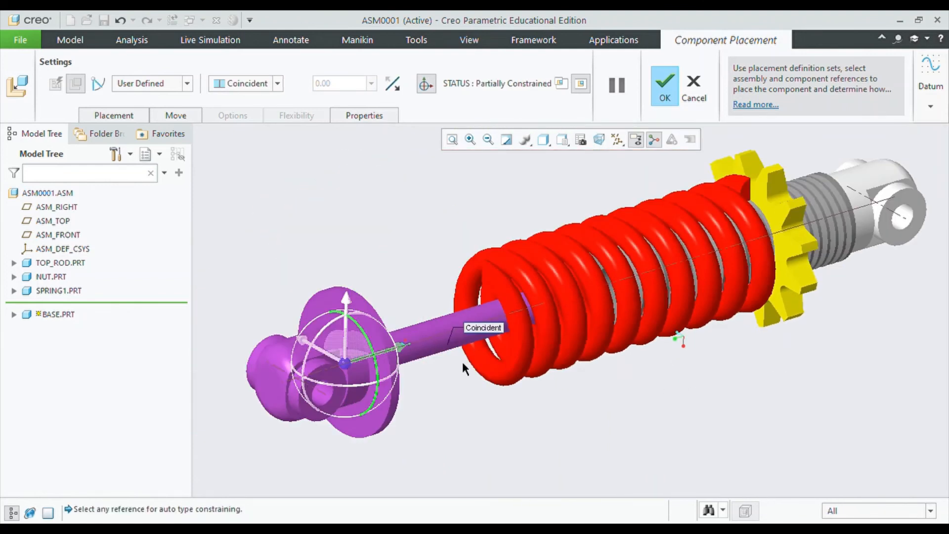
- Make the BASE flange face coincident with the spring's free end and accept the placement
middle_click_drag(463, 362, 405, 346)
left_click(271, 320)
middle_click_drag(348, 314, 415, 298)
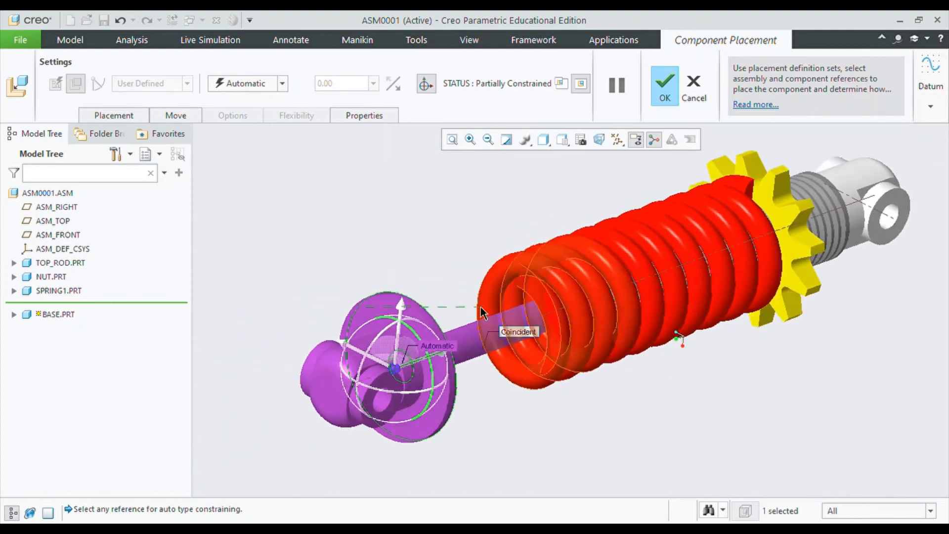
left_click(537, 293)
middle_click_drag(591, 224, 546, 221)
left_click(660, 87)
- Open the completed shock absorber assembly in Render Studio with real-time rendering
scroll(633, 399, "up", 2)
middle_click_drag(810, 346, 684, 309)
left_click(629, 161)
left_click(627, 159)
scroll(662, 322, "down", 2)
scroll(534, 345, "down", 2)
scroll(534, 344, "up", 2)
scroll(750, 369, "down", 1)
left_click(614, 39)
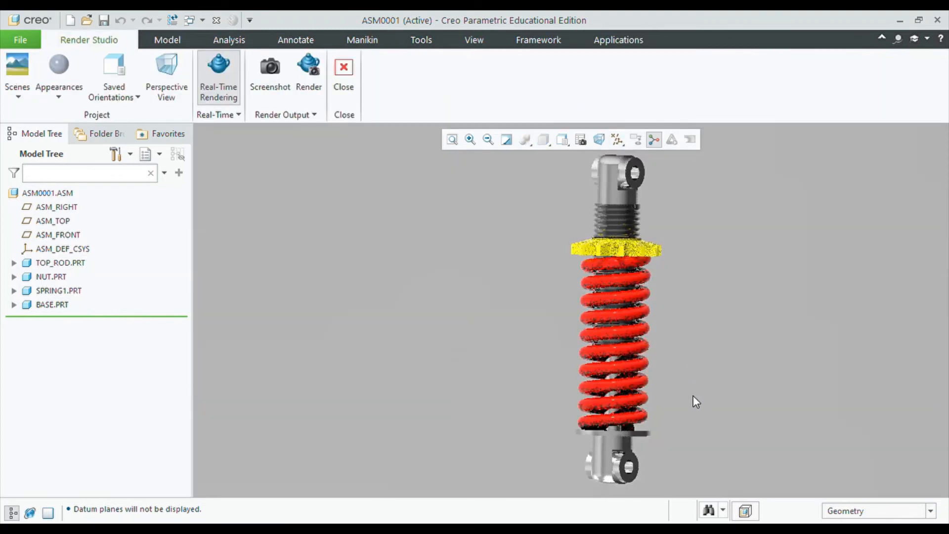
- Examine the real-time rendering of the shock absorber from several angles, including close views of the spring, nut and base end
middle_click_drag(536, 387, 645, 361)
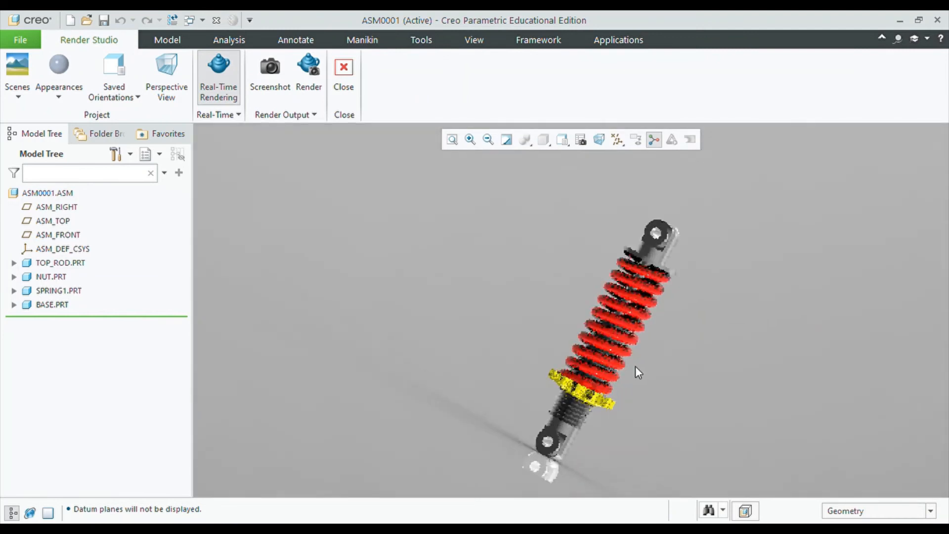
scroll(637, 370, "down", 2)
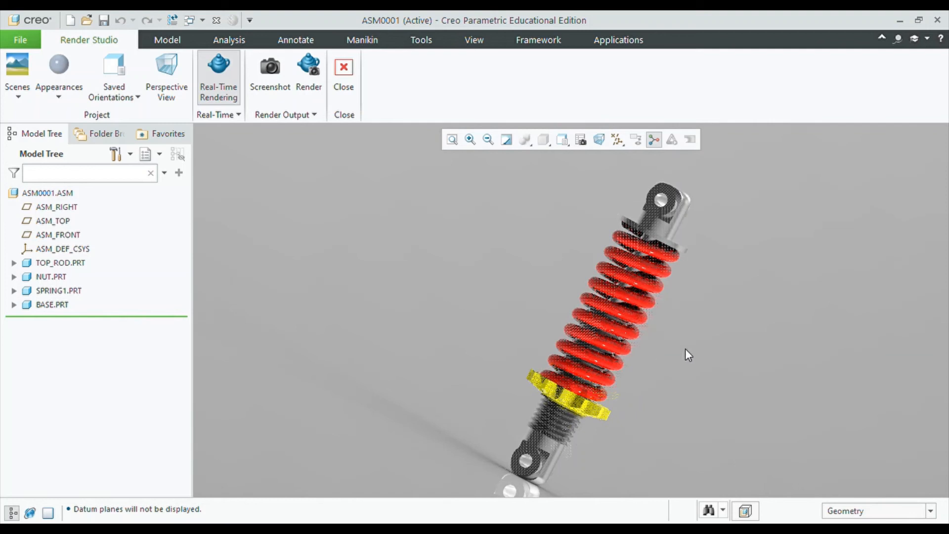
middle_click_drag(705, 363, 627, 352)
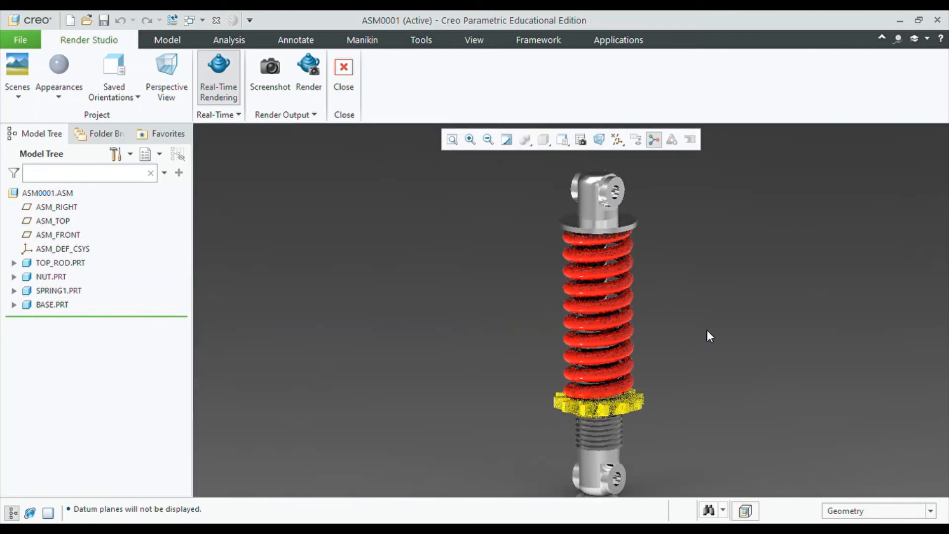
middle_click_drag(707, 334, 598, 383)
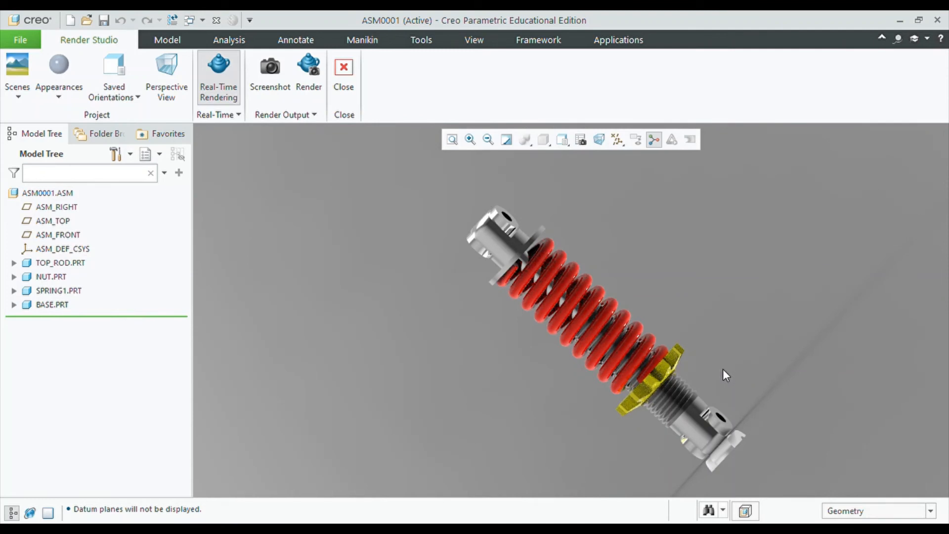
scroll(723, 375, "down", 2)
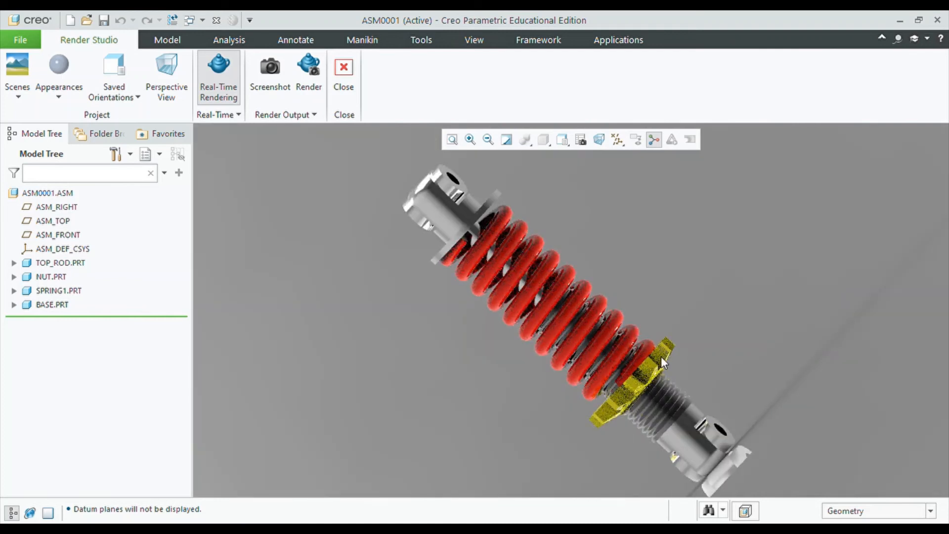
scroll(621, 353, "down", 2)
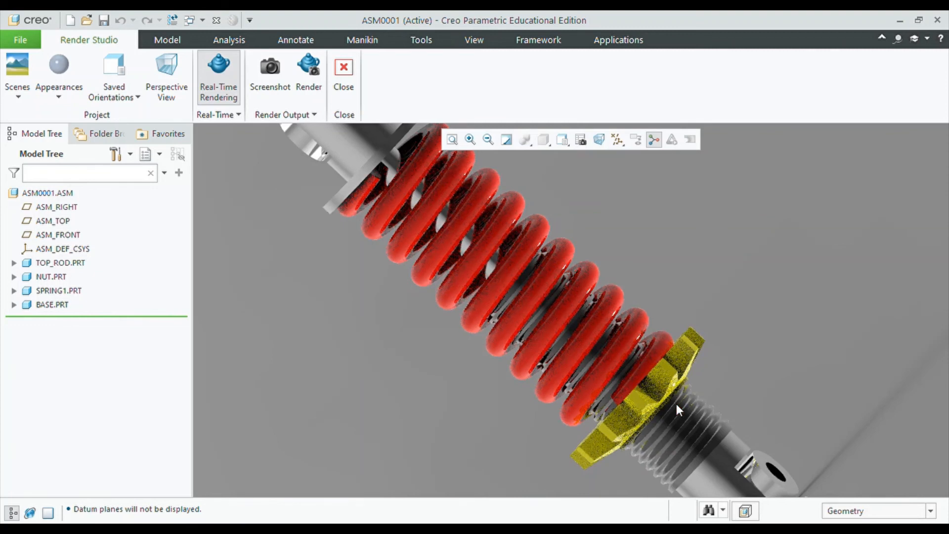
scroll(704, 400, "up", 2)
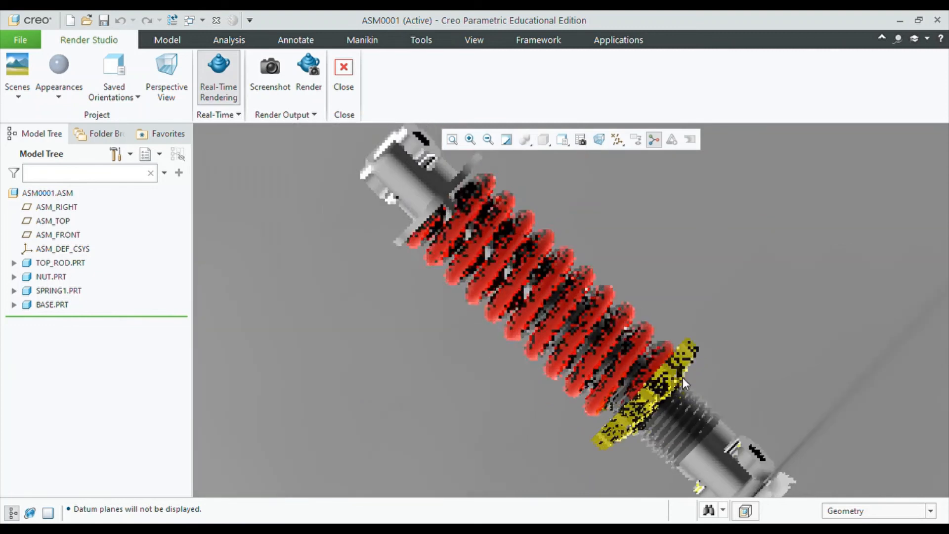
scroll(489, 221, "down", 2)
scroll(488, 221, "down", 1)
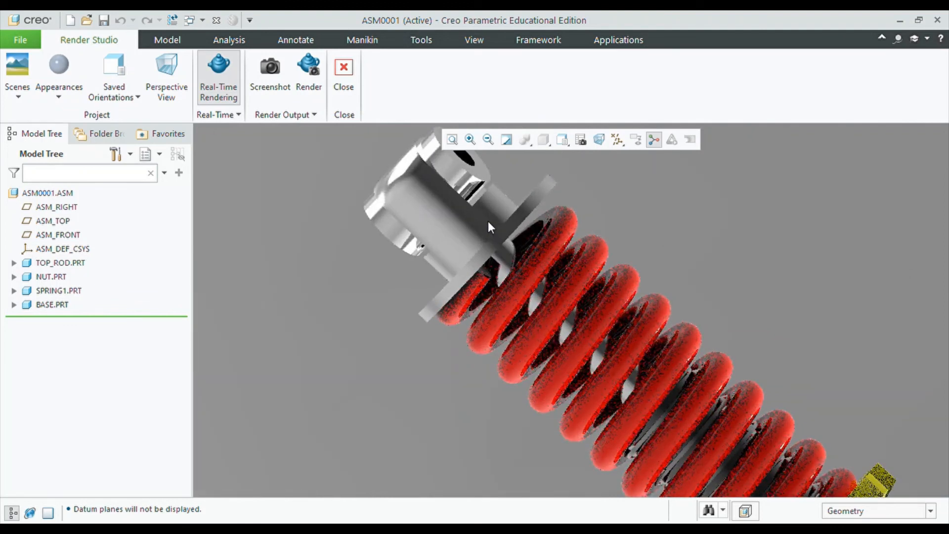
- Render the whole shock absorber from a diagonal view with the BASE end uppermost
scroll(511, 259, "up", 3)
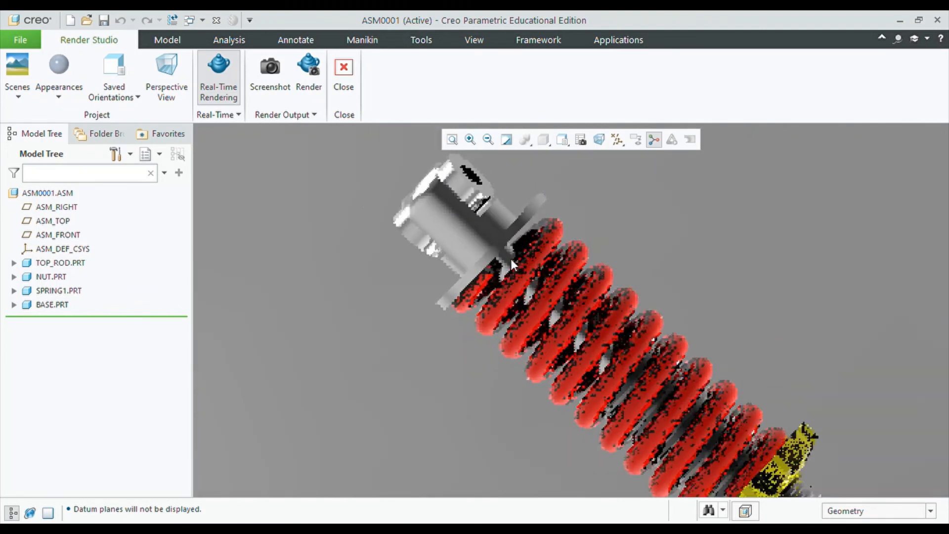
scroll(719, 427, "down", 1)
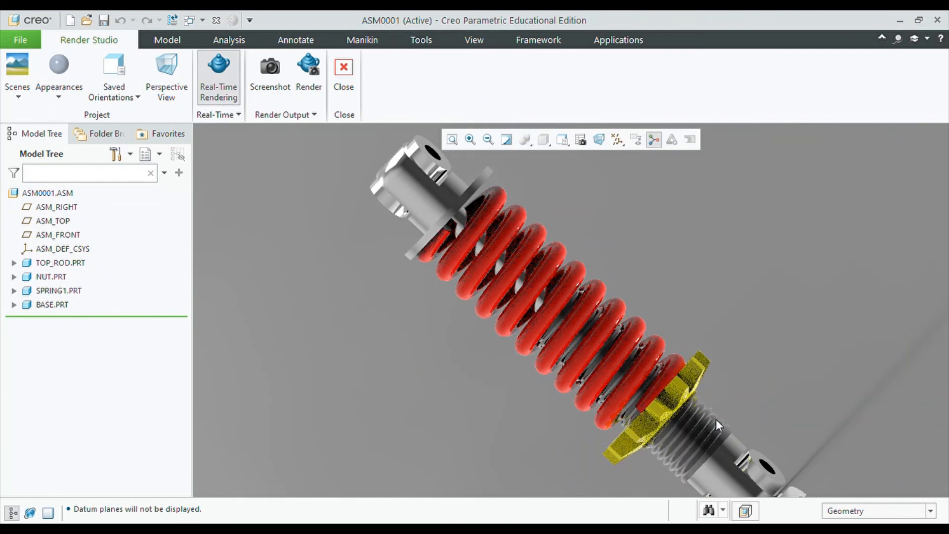
scroll(742, 352, "up", 2)
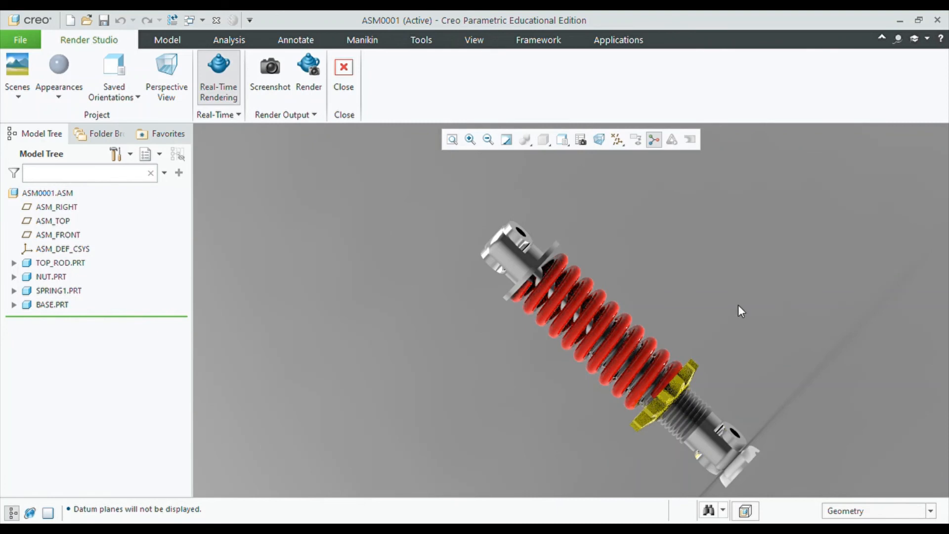
left_click(309, 94)
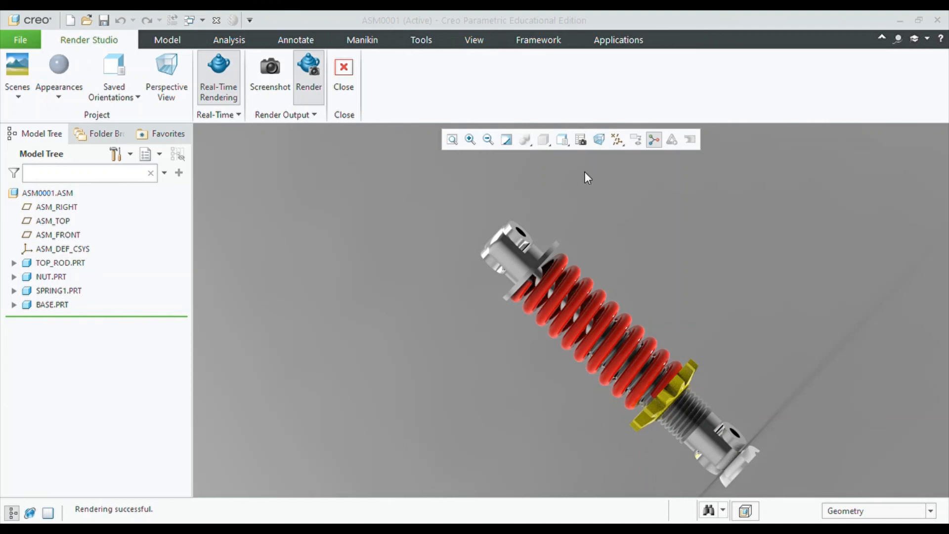
- Take a screenshot of the real-time rendering from another diagonal view, with the shock absorber's reflection in frame
middle_click_drag(663, 259, 724, 249)
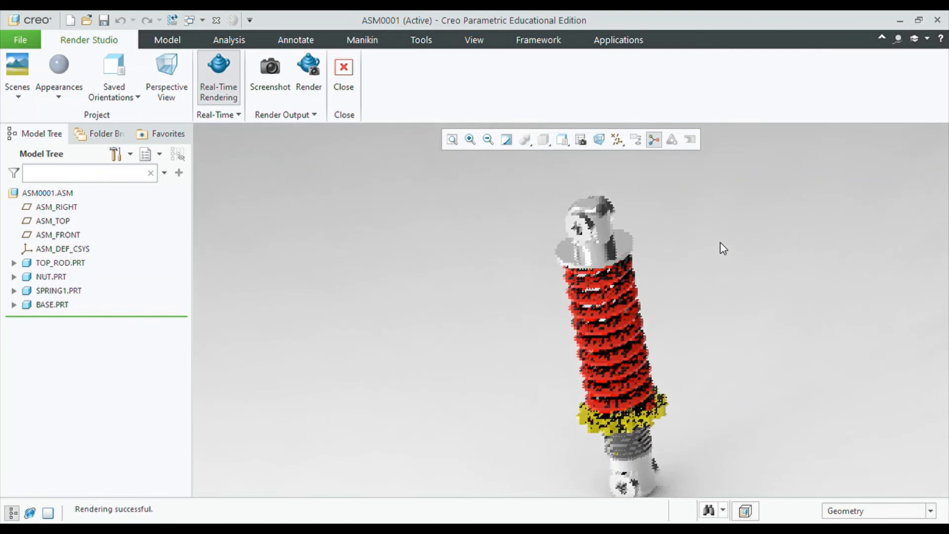
scroll(712, 277, "up", 3)
scroll(677, 378, "down", 4)
middle_click_drag(685, 367, 625, 414)
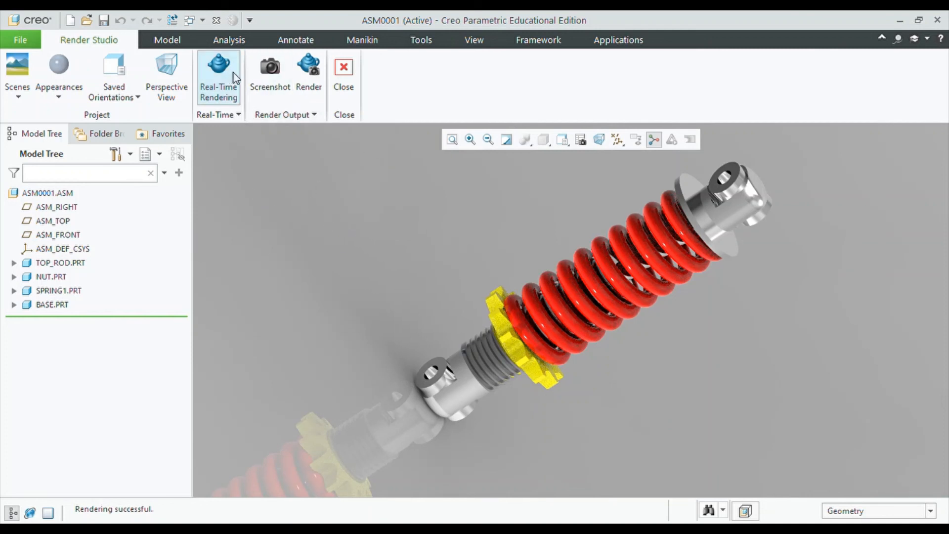
left_click(269, 74)
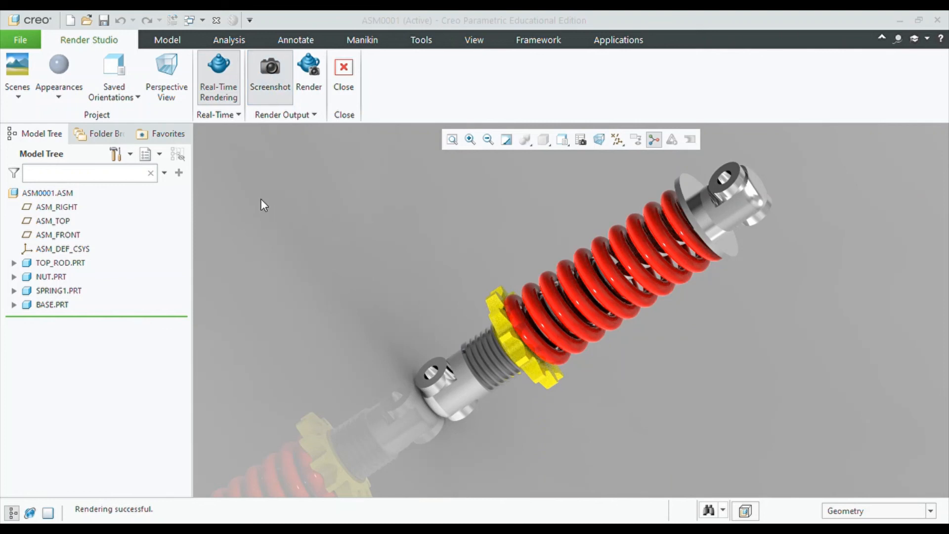